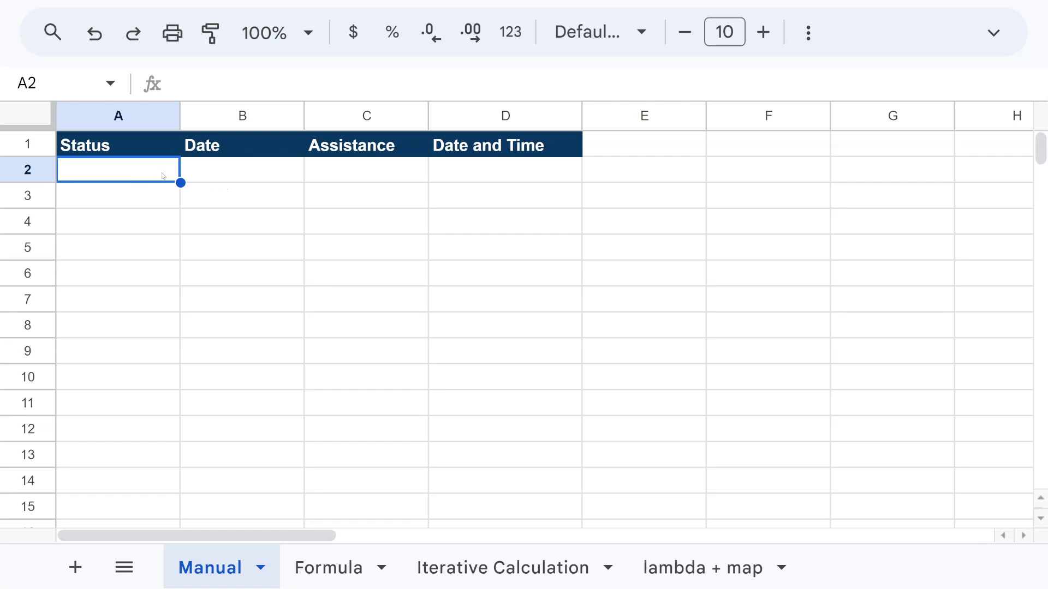
Enter the first person's name in cell A2 under Status
{"action": "type", "text": "Juan"}
{"action": "key", "text": "Return"}
{"action": "key", "text": "Up"}
{"action": "key", "text": "Right"}
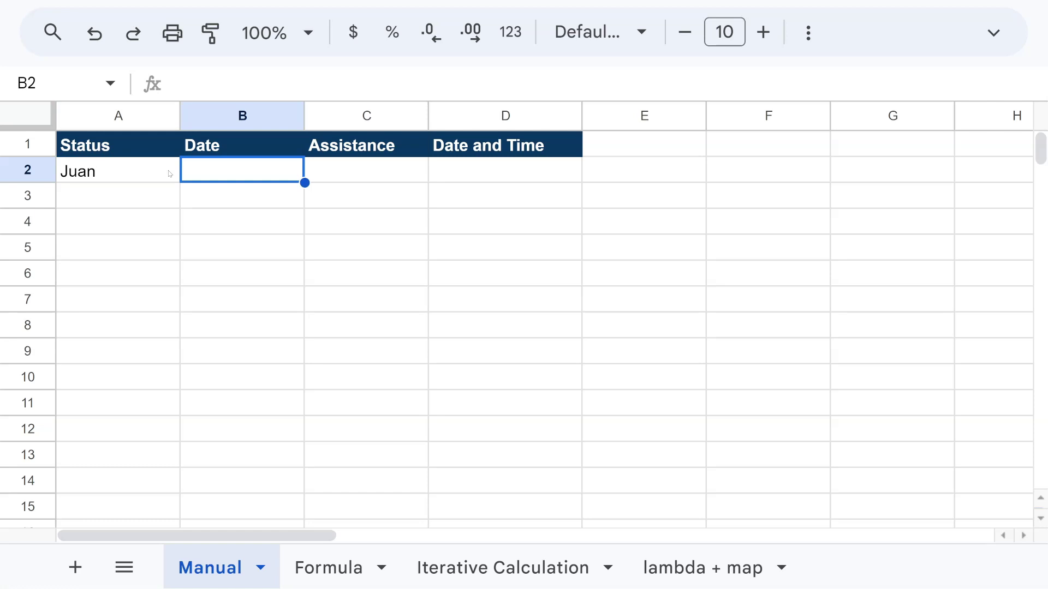
Insert a checkbox in cell C2 under Assistance
{"action": "left_click", "coordinate": [357, 172]}
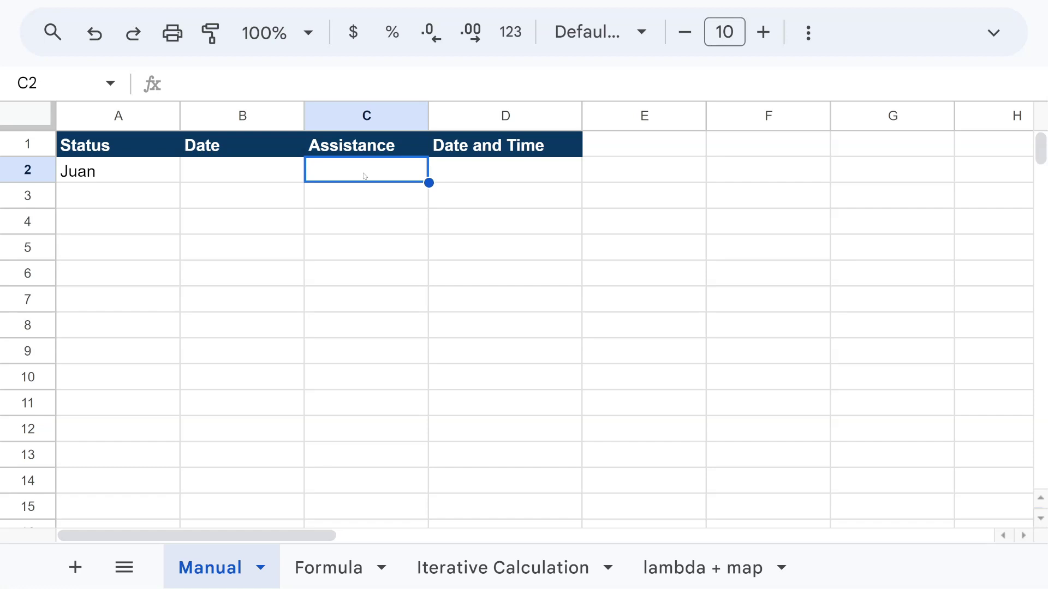
{"action": "key", "text": "ctrl+shift+f"}
{"action": "key", "text": "alt+slash"}
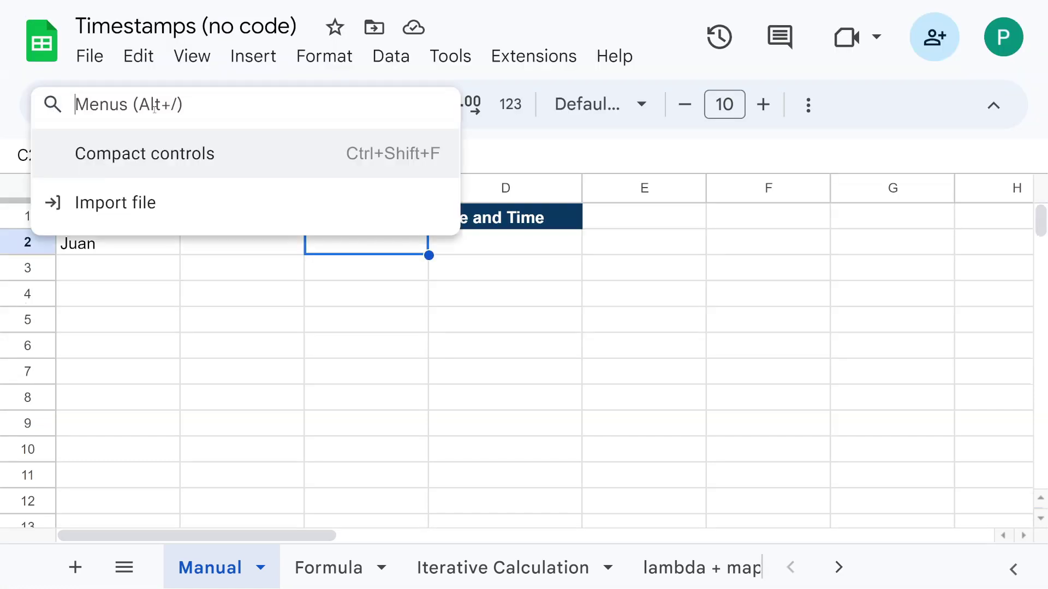
{"action": "type", "text": "check"}
{"action": "key", "text": "Down"}
{"action": "key", "text": "Return"}
{"action": "left_click", "coordinate": [421, 327]}
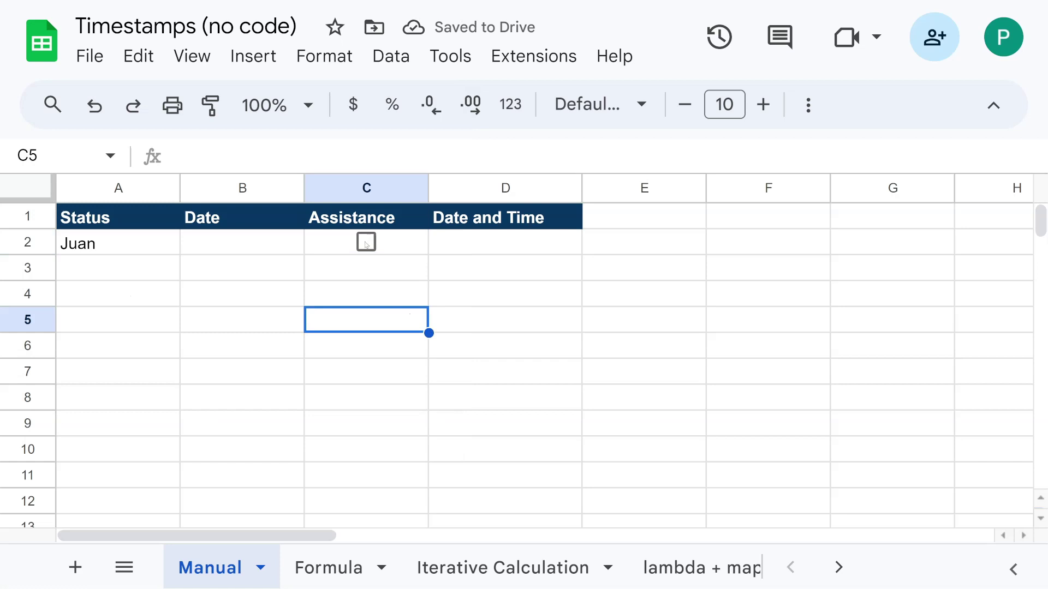
Tick and then untick the checkbox in C2 to try it out
{"action": "left_click", "coordinate": [367, 243]}
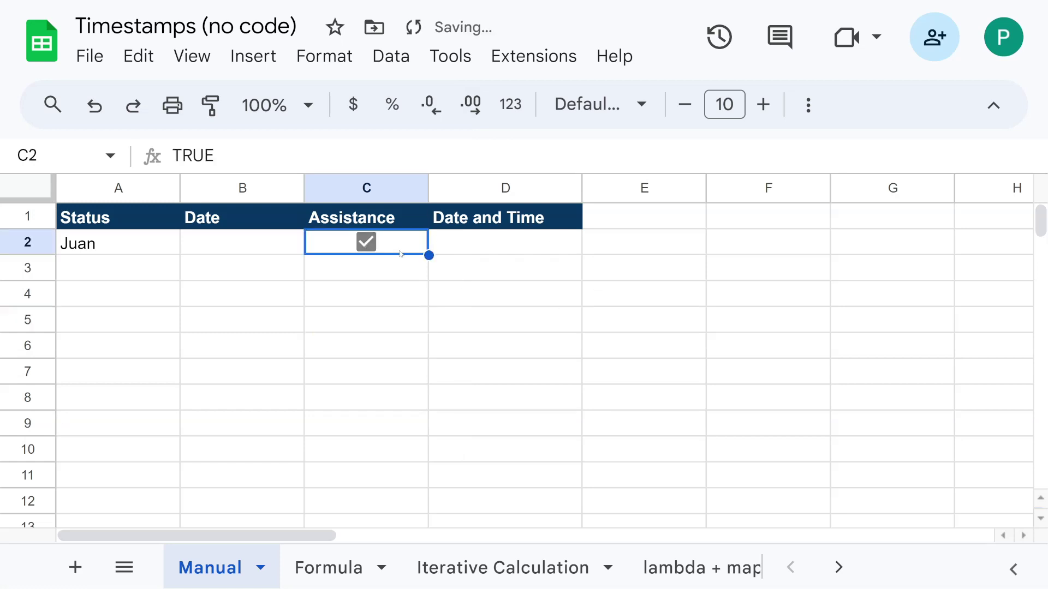
{"action": "left_click", "coordinate": [366, 242]}
{"action": "left_click", "coordinate": [437, 303]}
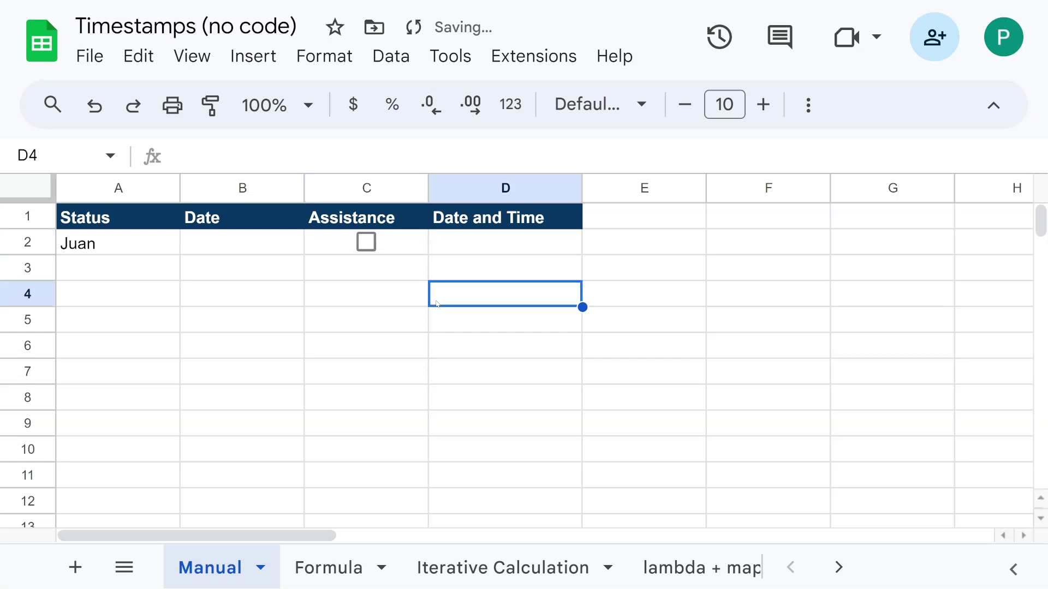
Return to compact controls and narrow the Status column slightly
{"action": "left_click", "coordinate": [995, 106]}
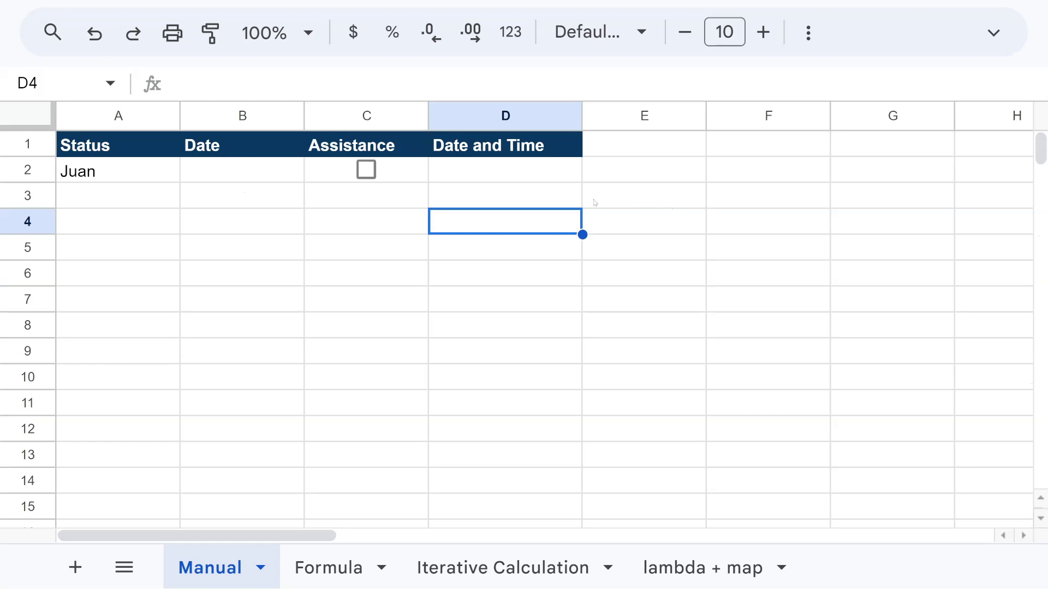
{"action": "left_click", "coordinate": [215, 167]}
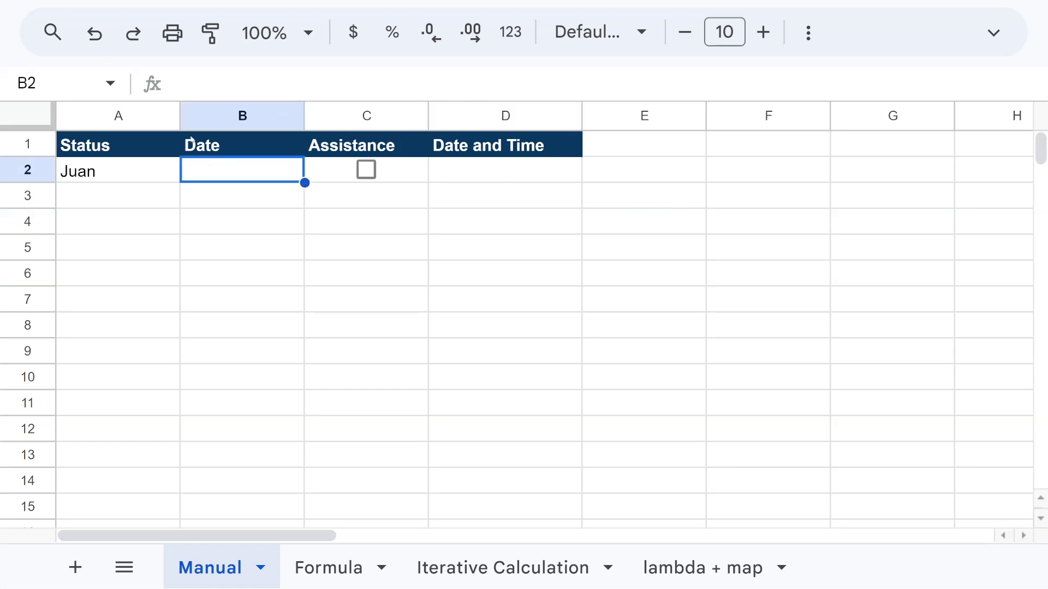
{"action": "left_click_drag", "start_coordinate": [179, 116], "coordinate": [161, 118]}
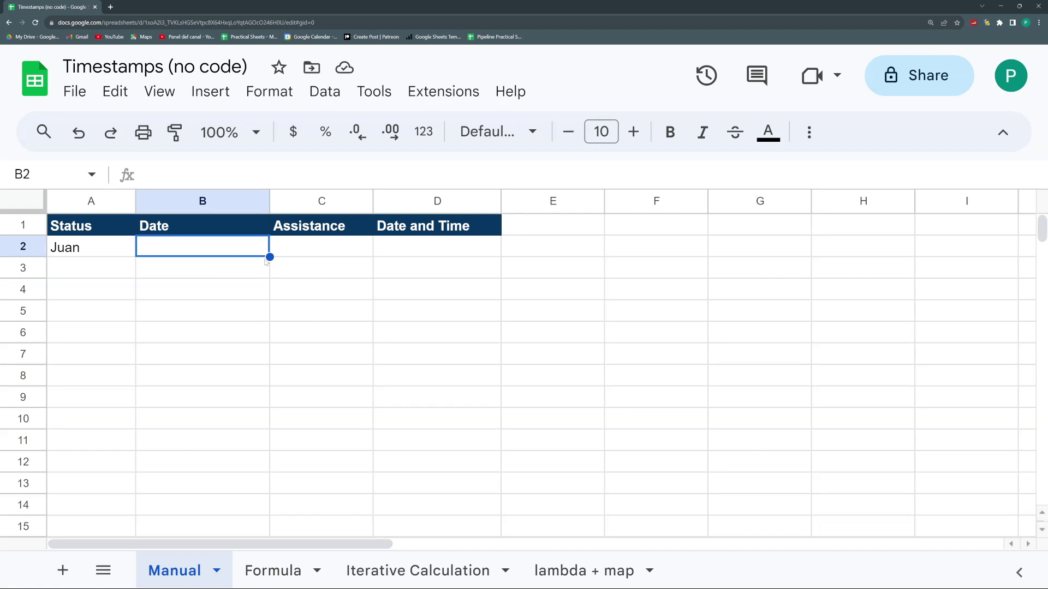
Look up the shortcuts for "date" in the keyboard shortcuts reference and compare the semicolon key positions in the USA.png keyboard image
{"action": "key", "text": "alt+Tab"}
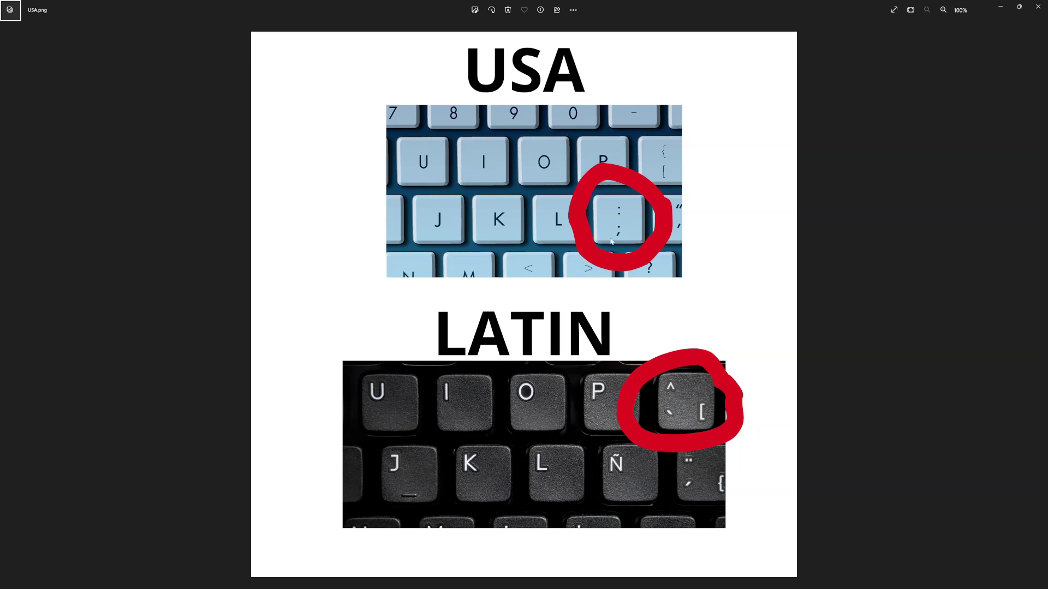
{"action": "key", "text": "alt+Tab"}
{"action": "left_click", "coordinate": [510, 91]}
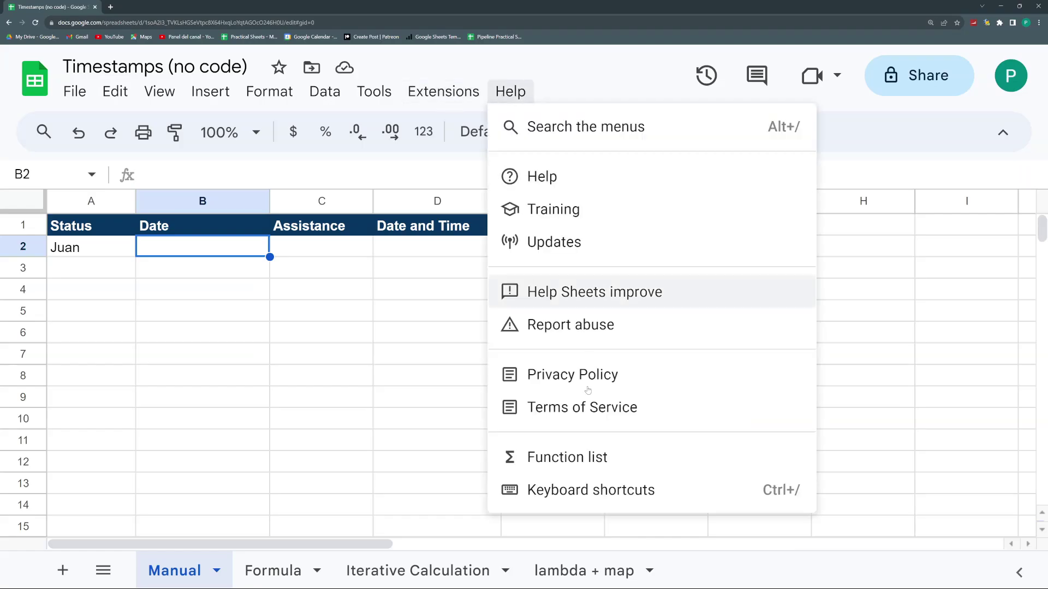
{"action": "left_click", "coordinate": [568, 490]}
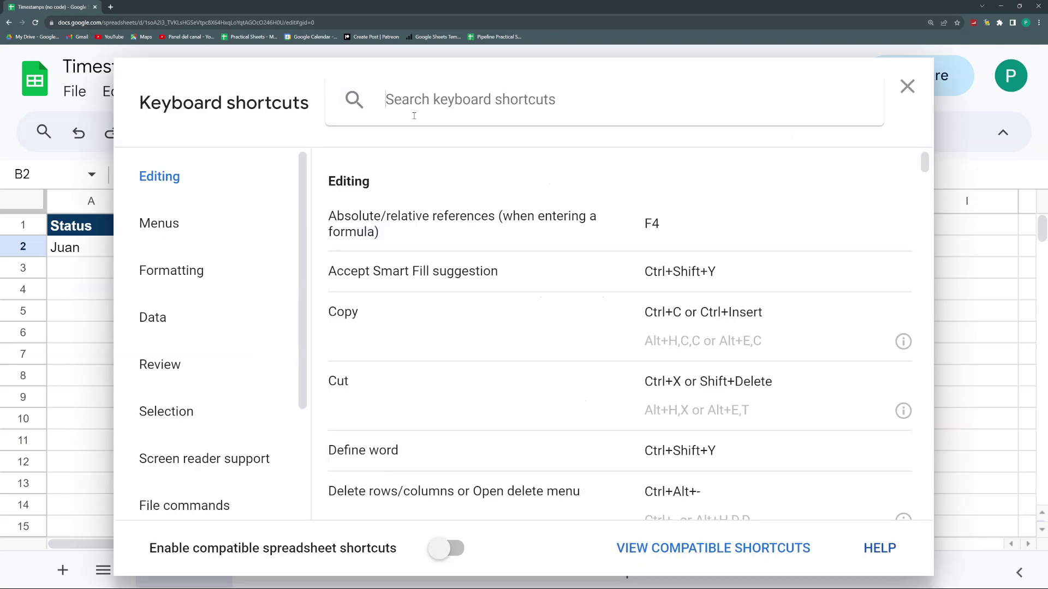
{"action": "type", "text": "date"}
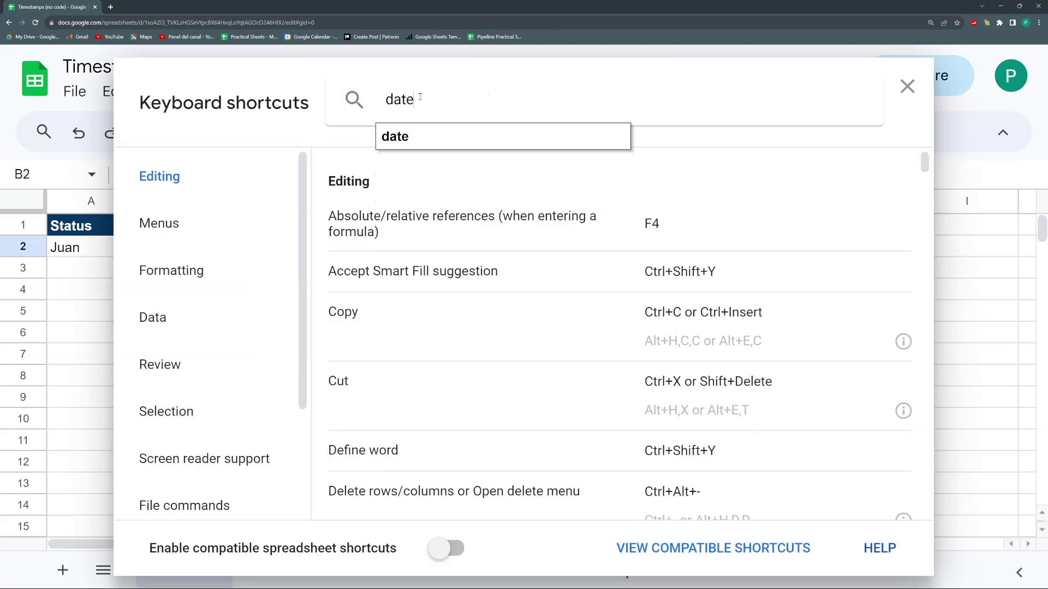
{"action": "key", "text": "Return"}
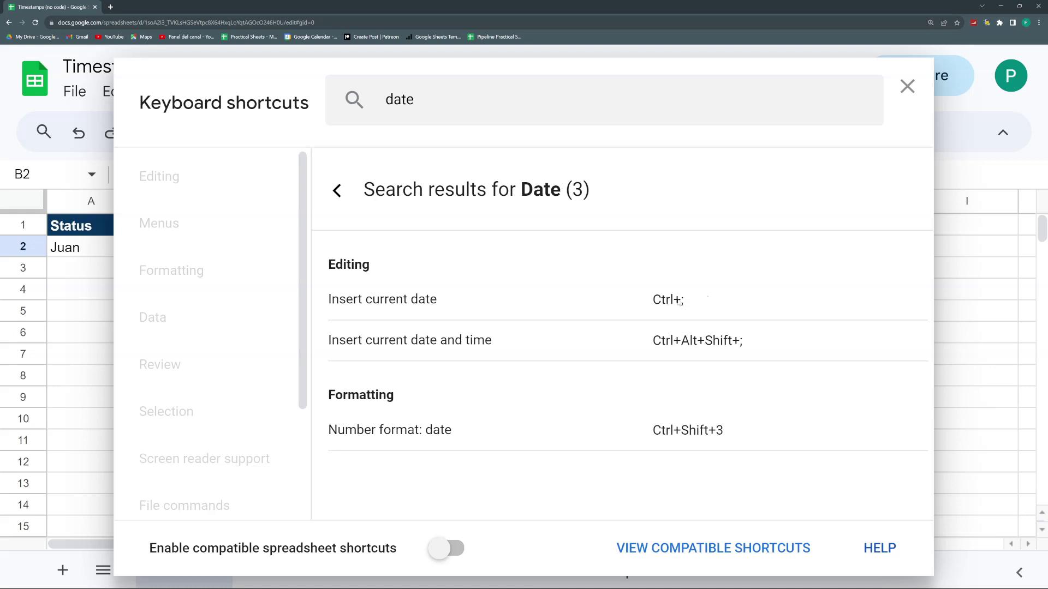
{"action": "left_click", "coordinate": [907, 86]}
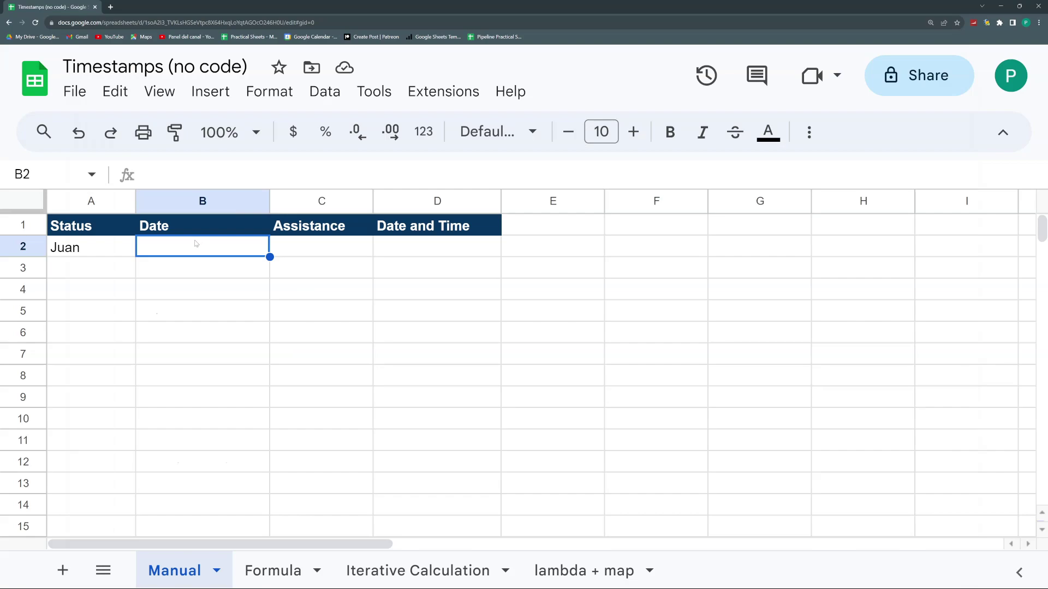
{"action": "key", "text": "alt+Tab"}
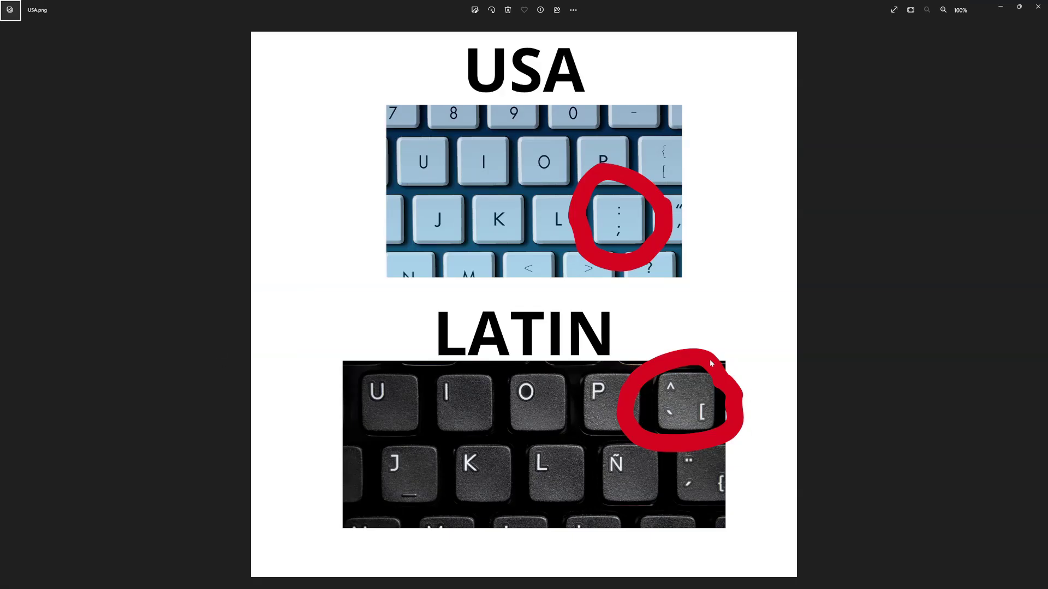
{"action": "key", "text": "alt+Tab"}
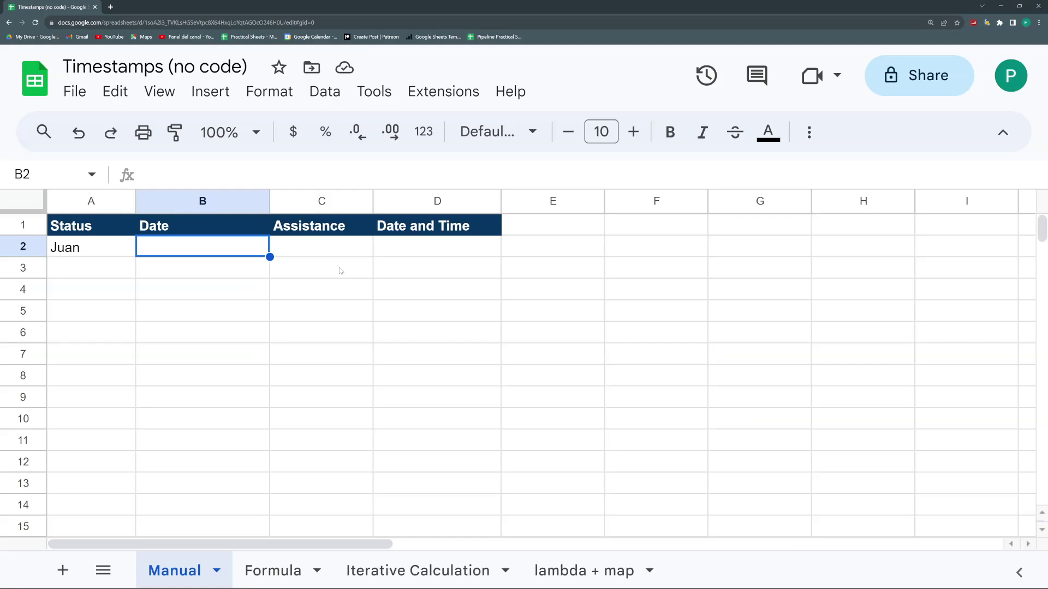
Insert the current date as a static value in B2 and B3, and the current time in B4
{"action": "key", "text": "ctrl+semicolon"}
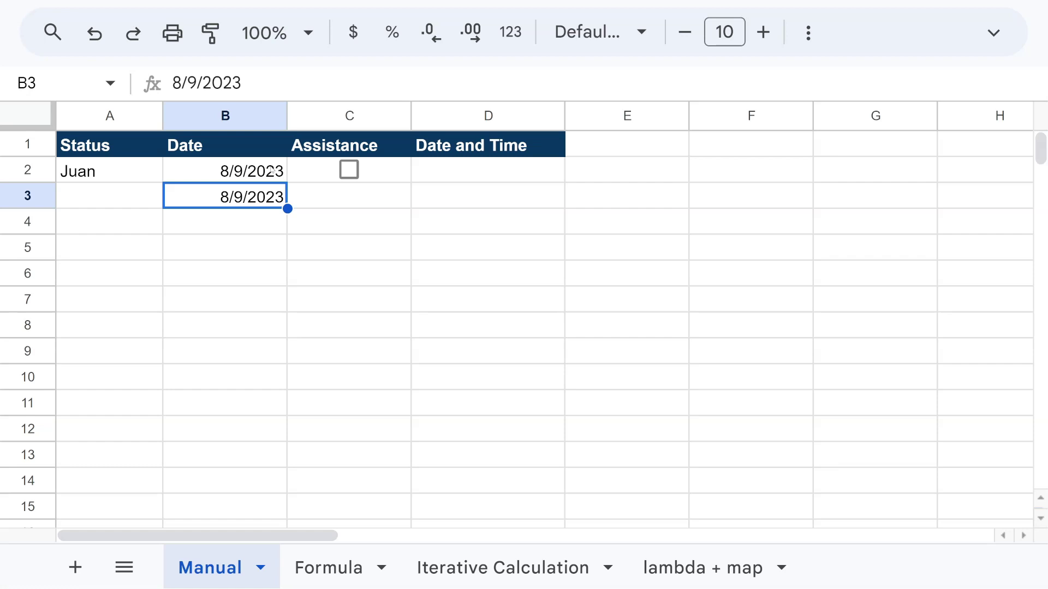
{"action": "key", "text": "Down"}
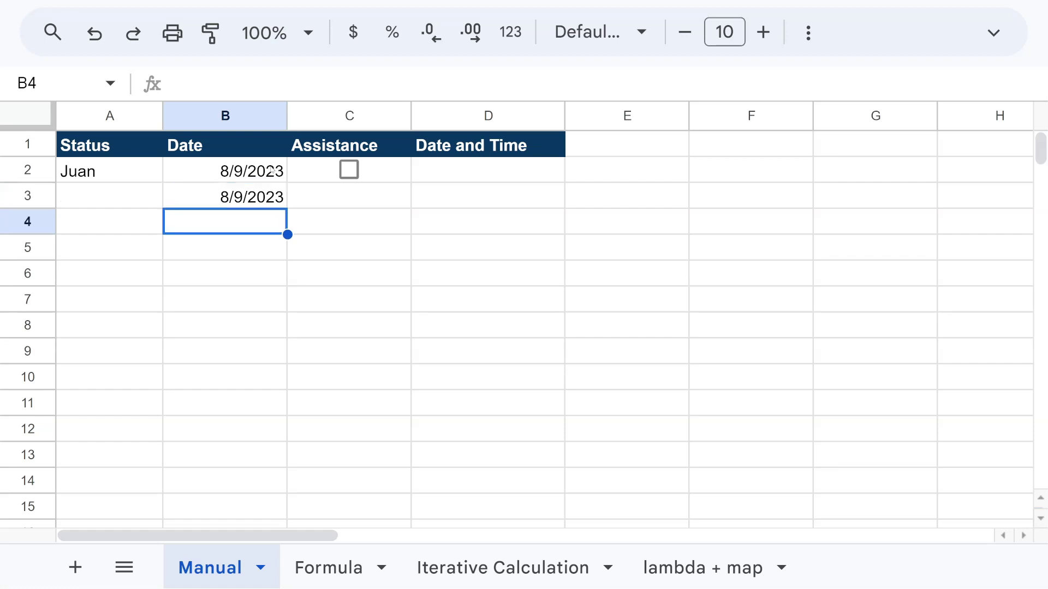
{"action": "key", "text": "ctrl+shift+semicolon"}
{"action": "key", "text": "Return"}
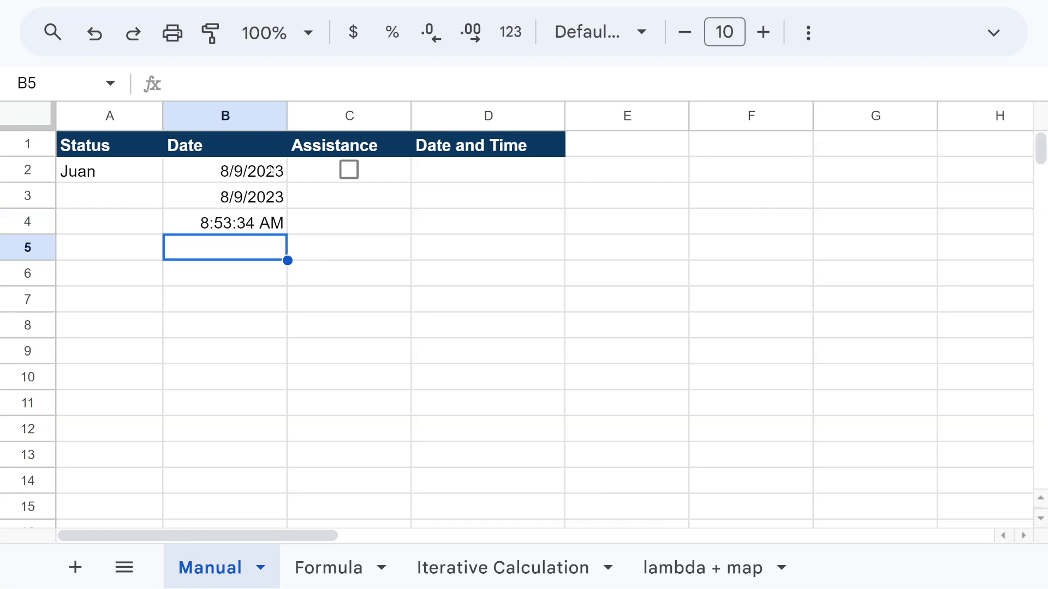
Insert the current date and time as a static value in B5 and widen column B to fit it
{"action": "key", "text": "ctrl+alt+shift+semicolon"}
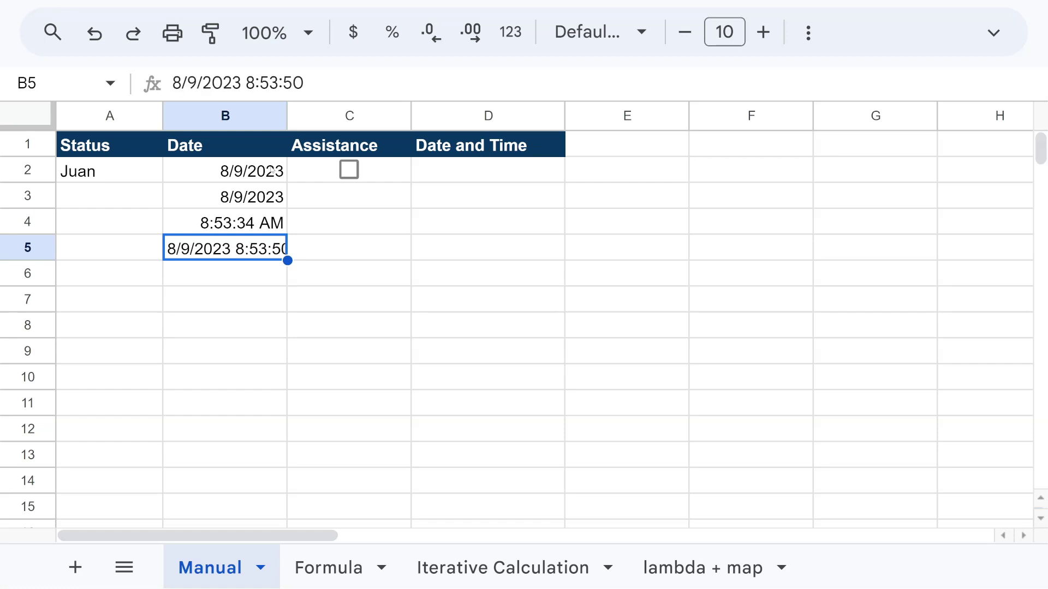
{"action": "key", "text": "Return"}
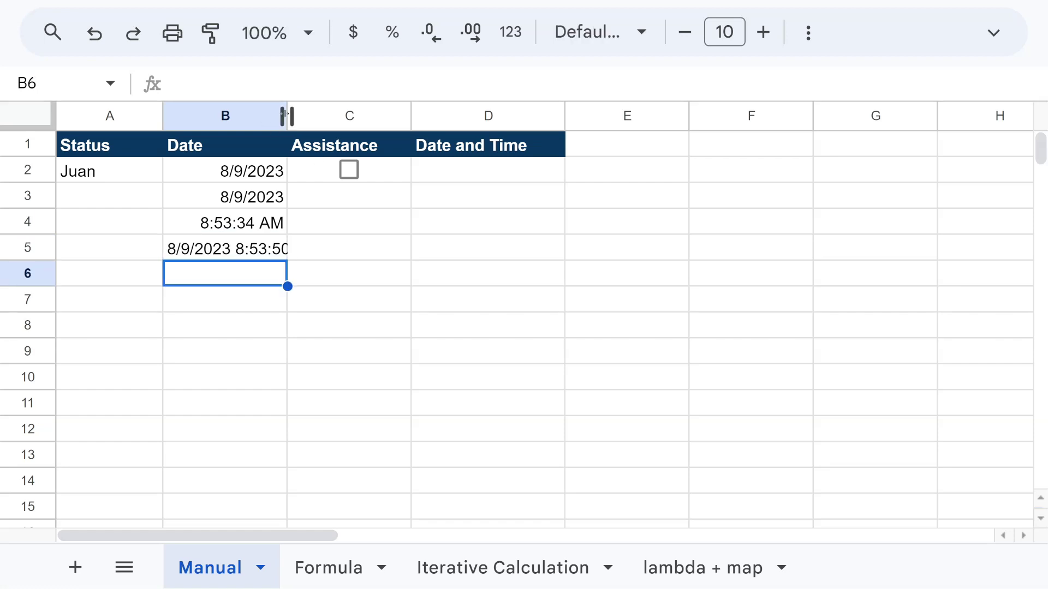
{"action": "left_click_drag", "start_coordinate": [285, 116], "coordinate": [324, 115]}
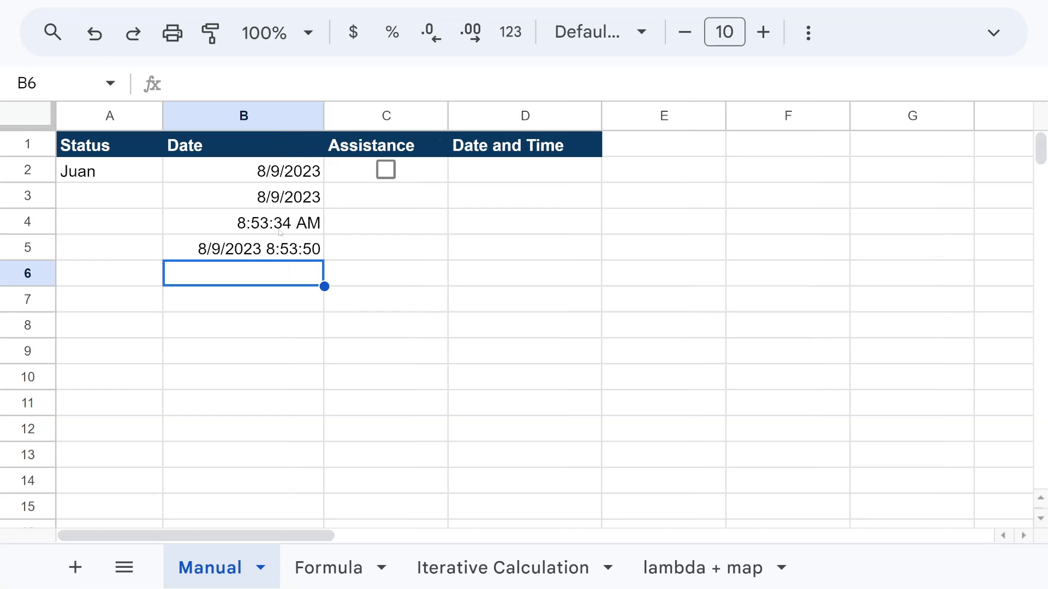
Clear cells B2:B4 and move the date-and-time stamp from B5 up to B2
{"action": "left_click_drag", "start_coordinate": [280, 232], "coordinate": [275, 171]}
{"action": "key", "text": "Delete"}
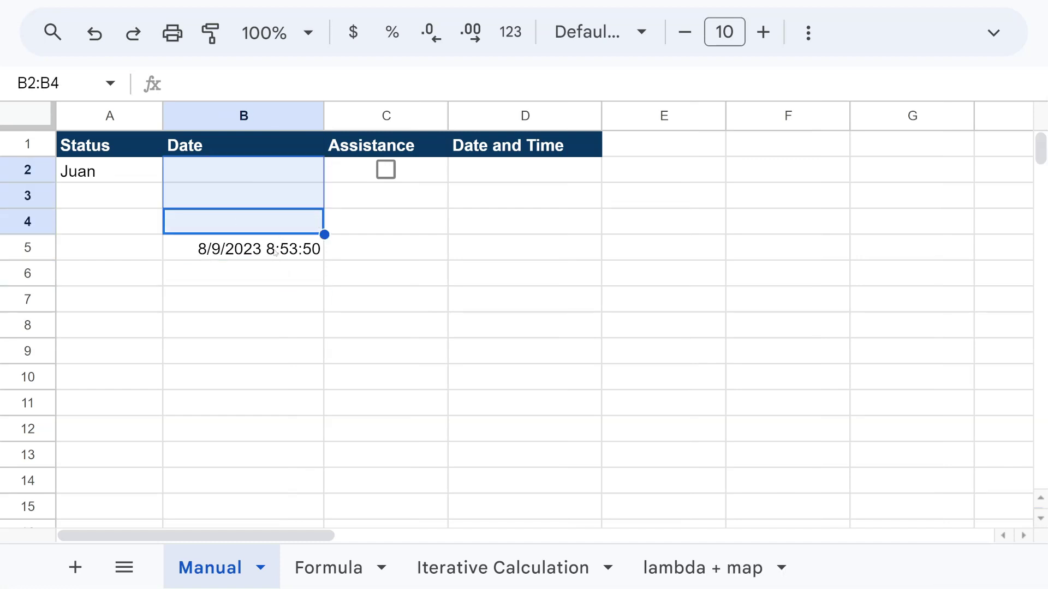
{"action": "left_click", "coordinate": [275, 252]}
{"action": "left_click_drag", "start_coordinate": [274, 235], "coordinate": [276, 177]}
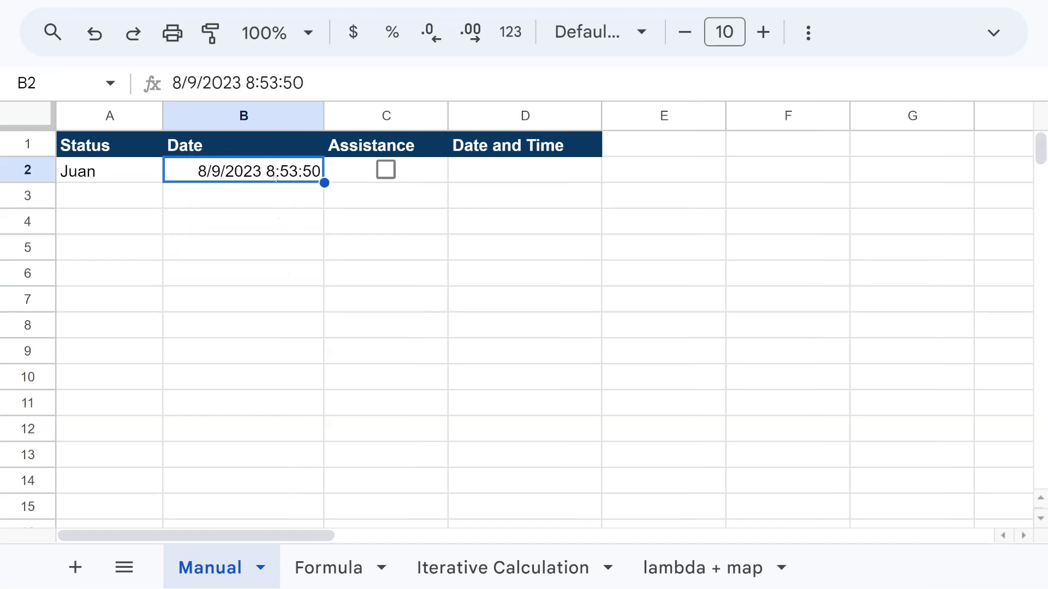
Enter the second person's name in A3 and insert the current date and time in B3
{"action": "left_click", "coordinate": [278, 194]}
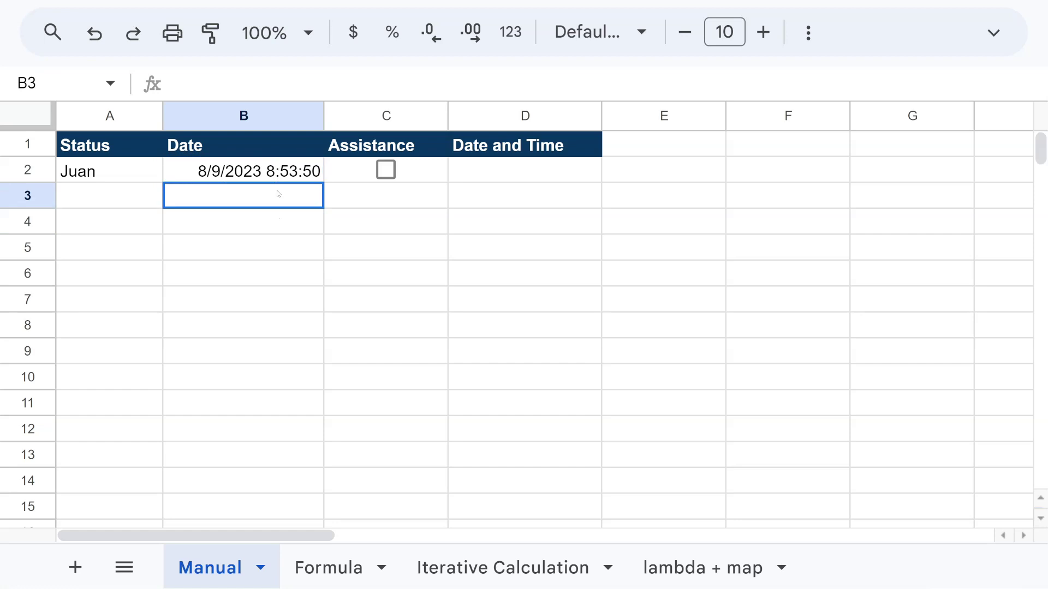
{"action": "left_click", "coordinate": [113, 193]}
{"action": "type", "text": "Sebastian"}
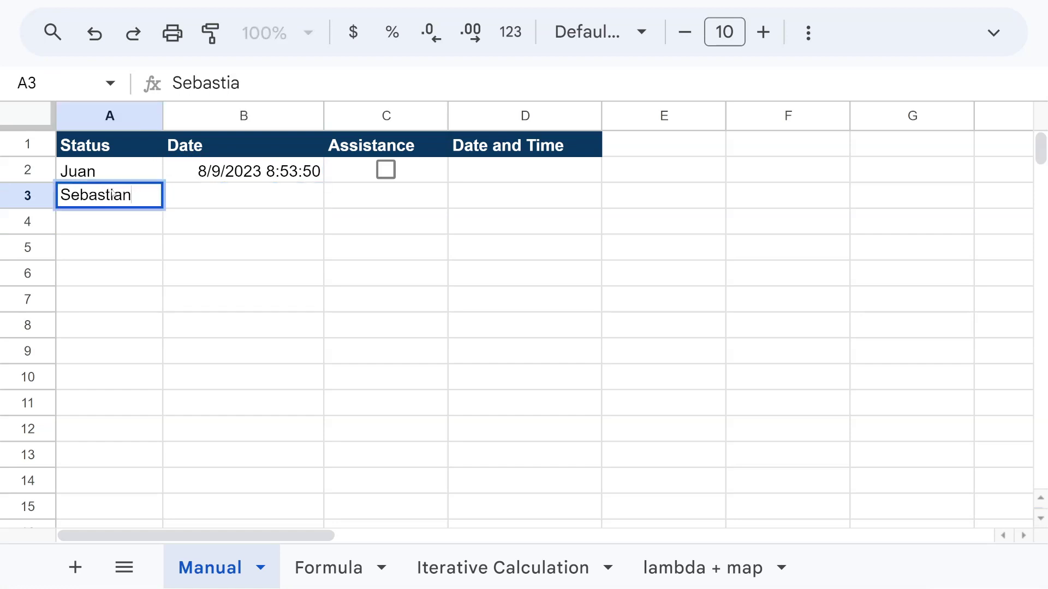
{"action": "key", "text": "Tab"}
{"action": "key", "text": "ctrl+alt+shift+semicolon"}
{"action": "key", "text": "Return"}
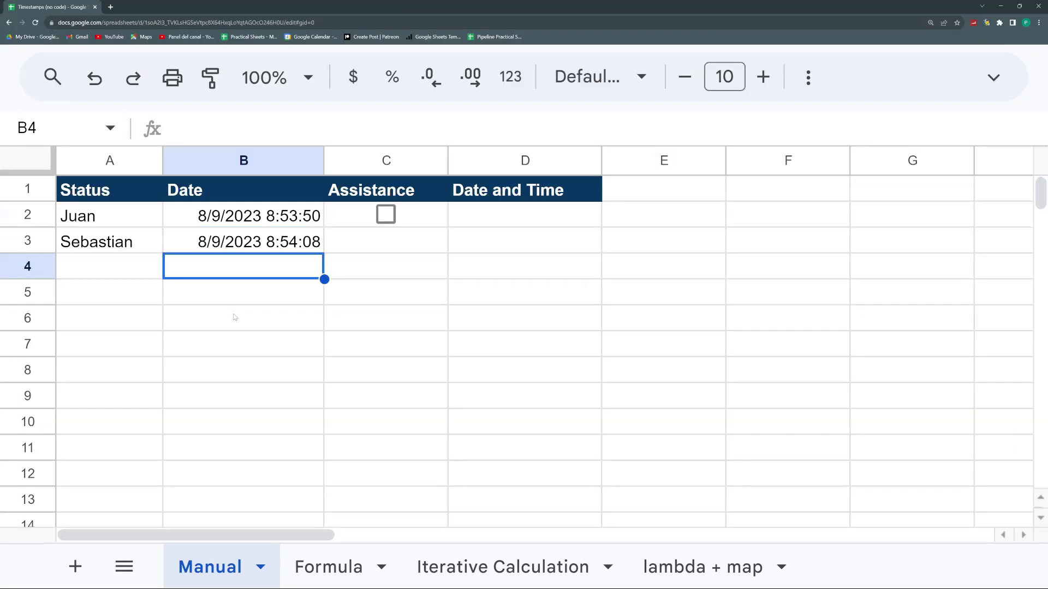
Enter the third person's name in A4 and insert today's date in B4 from the @ date suggestions
{"action": "left_click", "coordinate": [234, 272]}
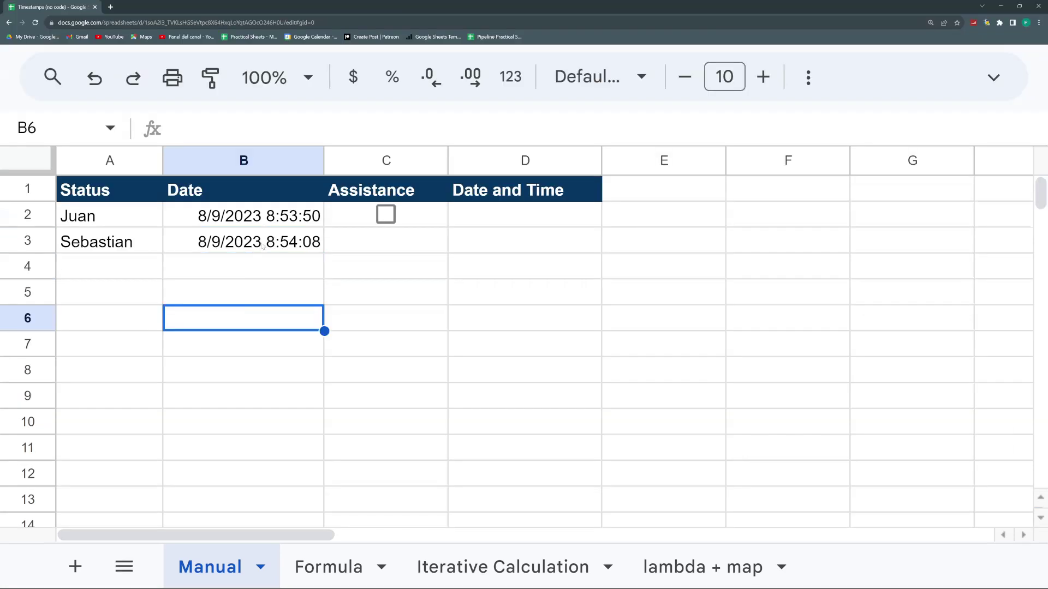
{"action": "left_click", "coordinate": [156, 268]}
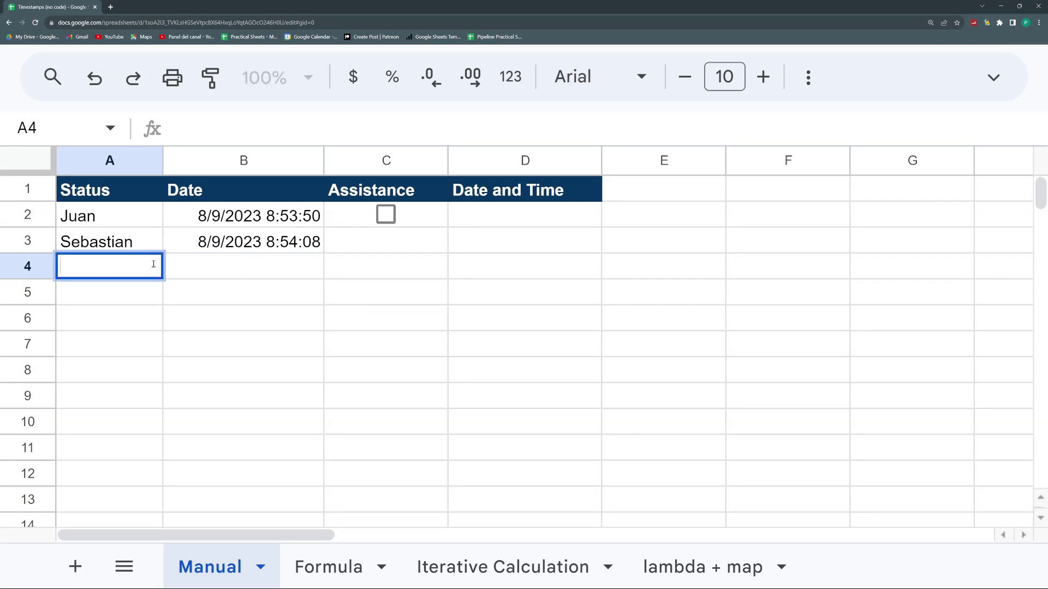
{"action": "type", "text": "Maria"}
{"action": "key", "text": "Tab"}
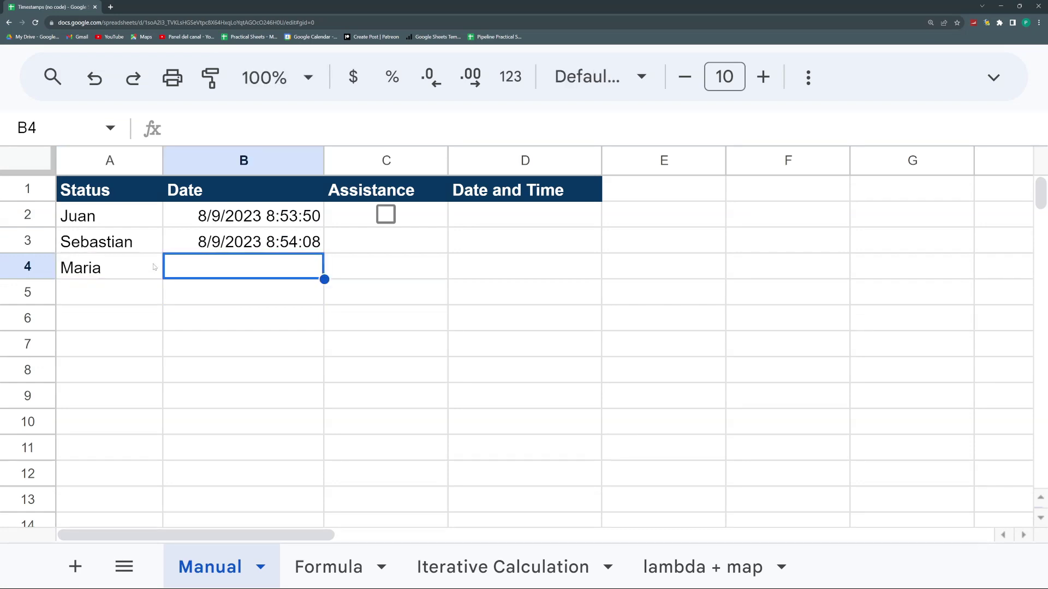
{"action": "type", "text": "@"}
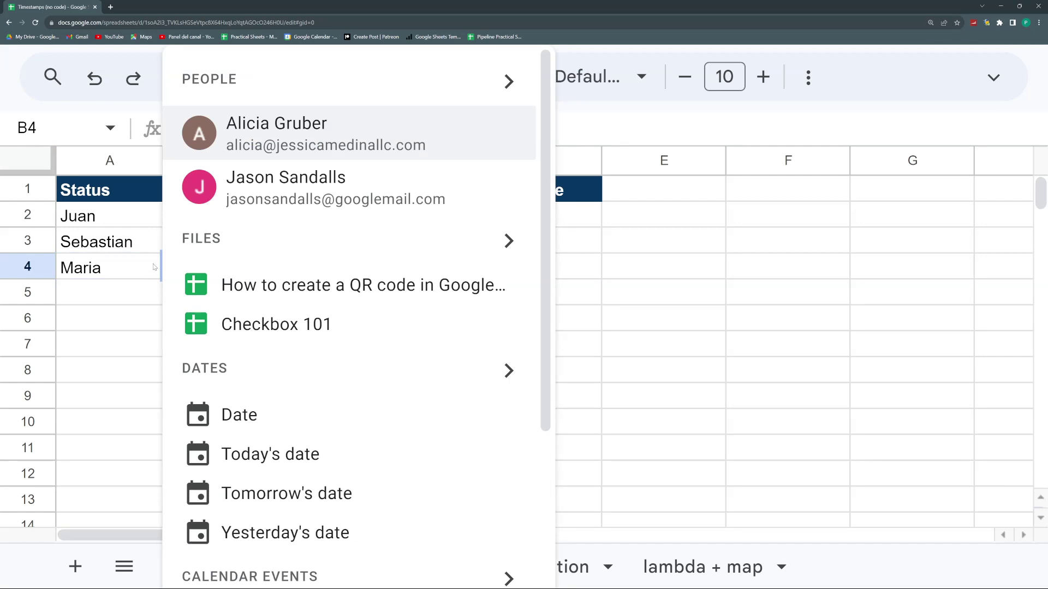
{"action": "left_click", "coordinate": [264, 460]}
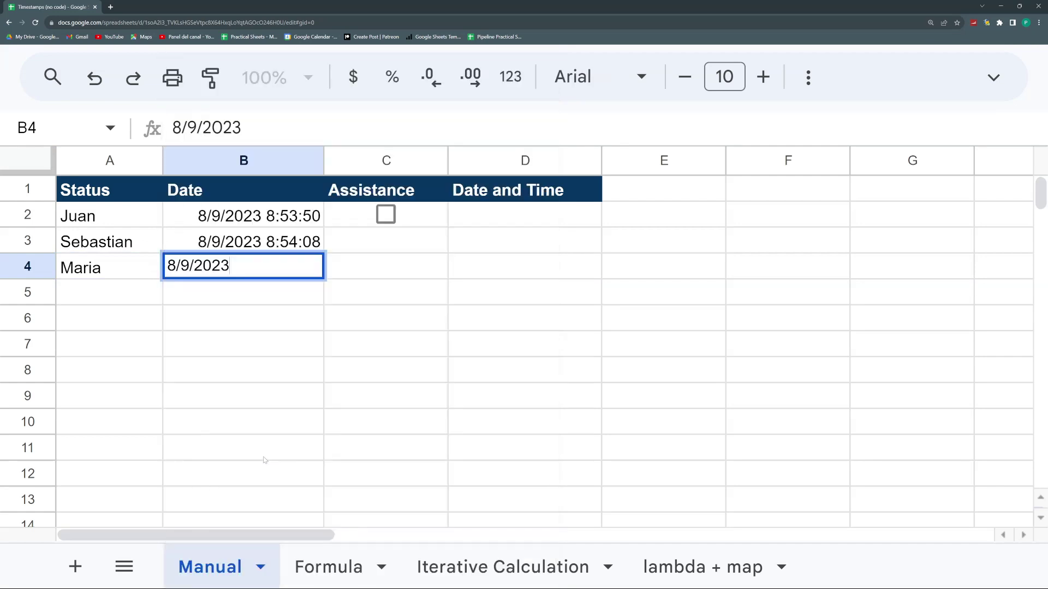
{"action": "key", "text": "Return"}
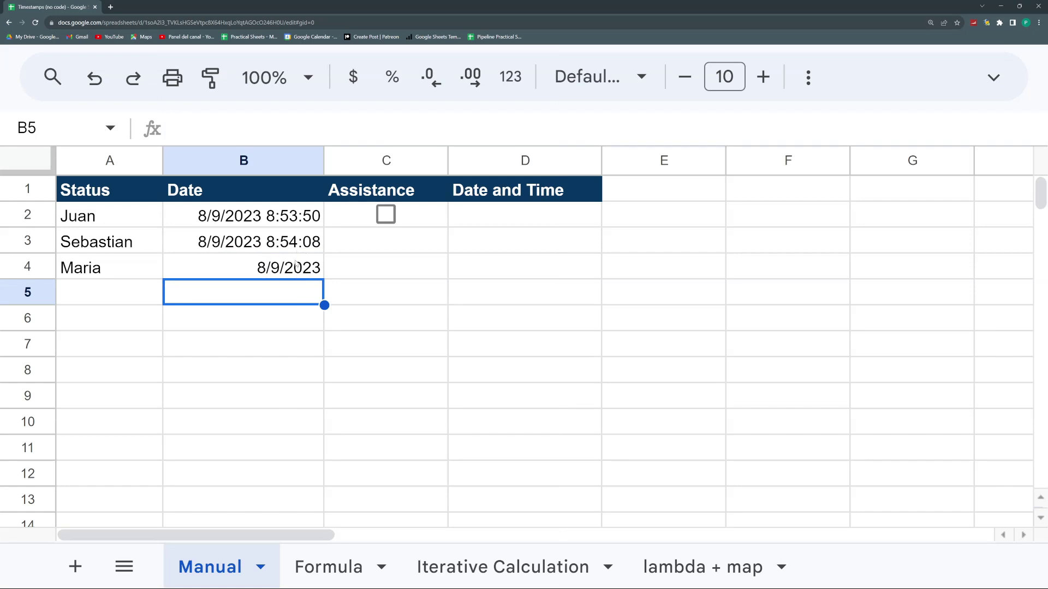
Insert today's date in B5 from the @ date suggestions
{"action": "type", "text": "@to"}
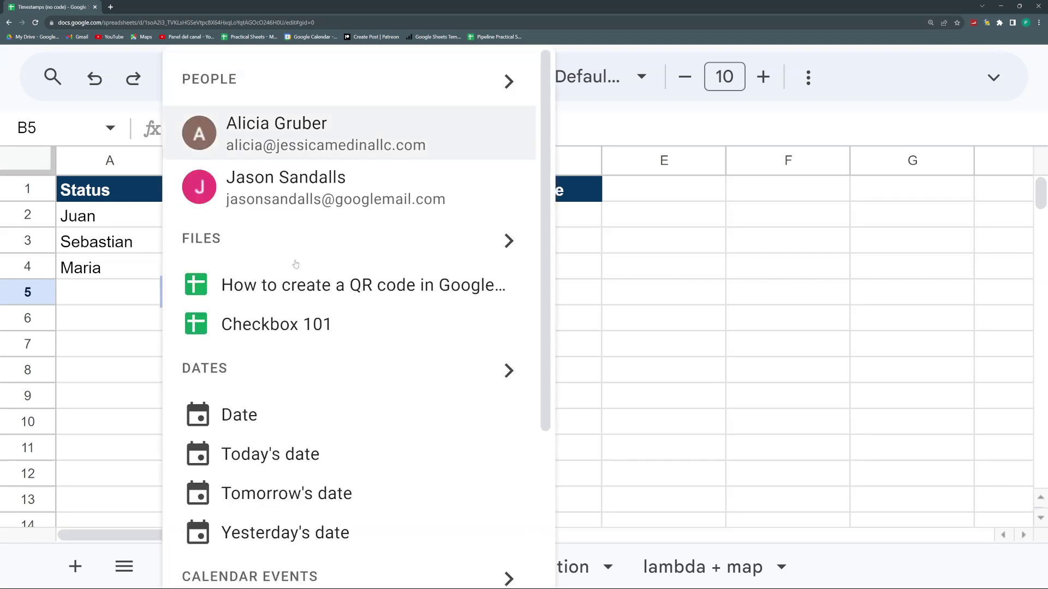
{"action": "type", "text": "day"}
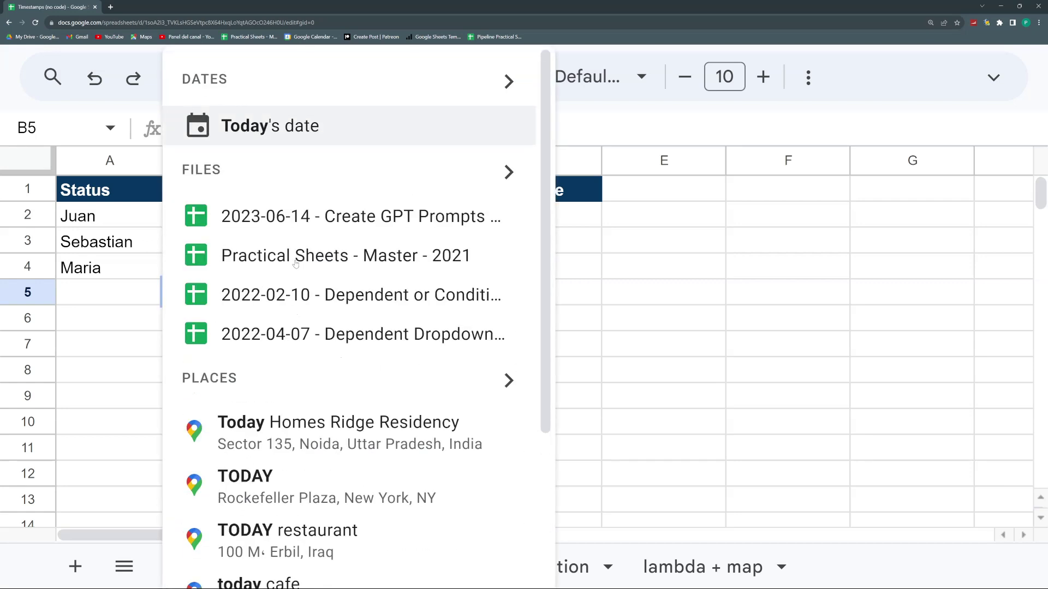
{"action": "key", "text": "Return"}
Undo the date entries in B5 and B4 and the name entry in A4
{"action": "key", "text": "ctrl+z"}
{"action": "key", "text": "ctrl+z"}
{"action": "key", "text": "ctrl+z"}
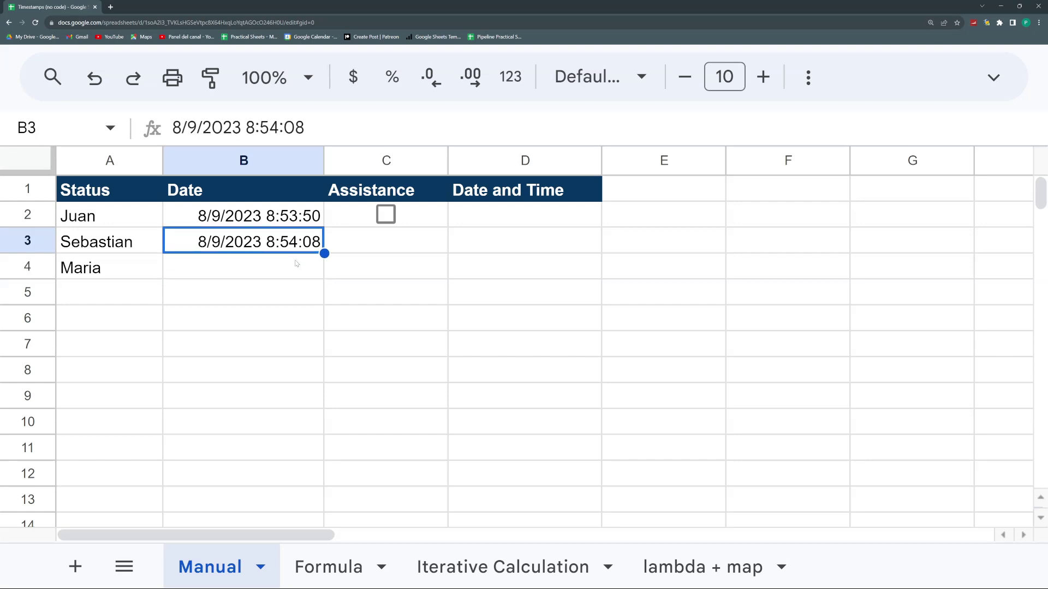
{"action": "key", "text": "ctrl+z"}
{"action": "key", "text": "ctrl+z"}
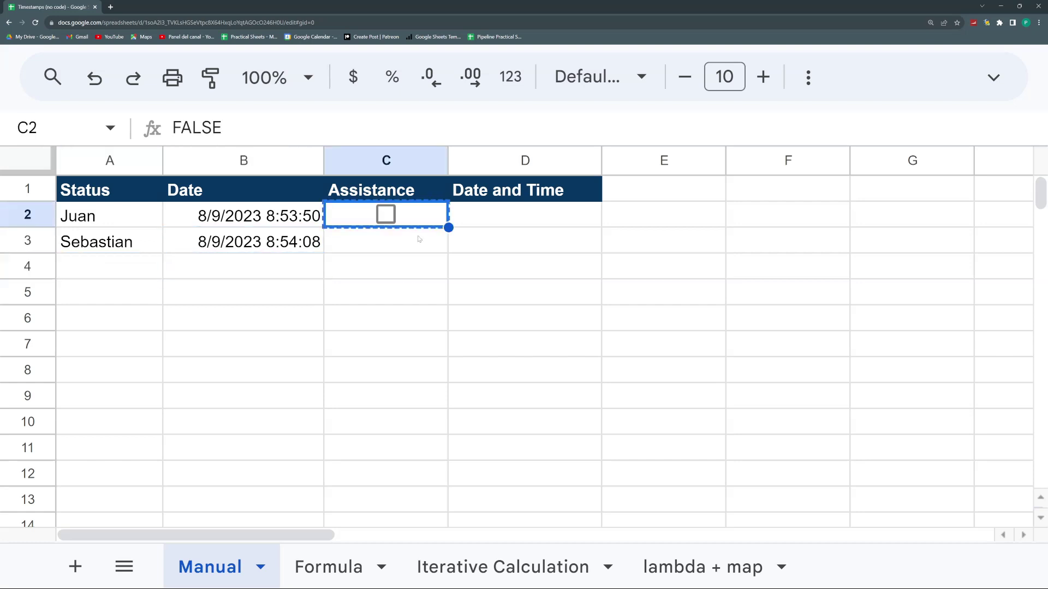
Paste the copied Assistance checkbox from C2 into C3, and review the names and static stamps in rows 2 and 3
{"action": "left_click", "coordinate": [417, 241]}
{"action": "key", "text": "ctrl+v"}
{"action": "left_click", "coordinate": [404, 295]}
{"action": "left_click_drag", "start_coordinate": [121, 215], "coordinate": [117, 240]}
{"action": "left_click_drag", "start_coordinate": [226, 213], "coordinate": [229, 236]}
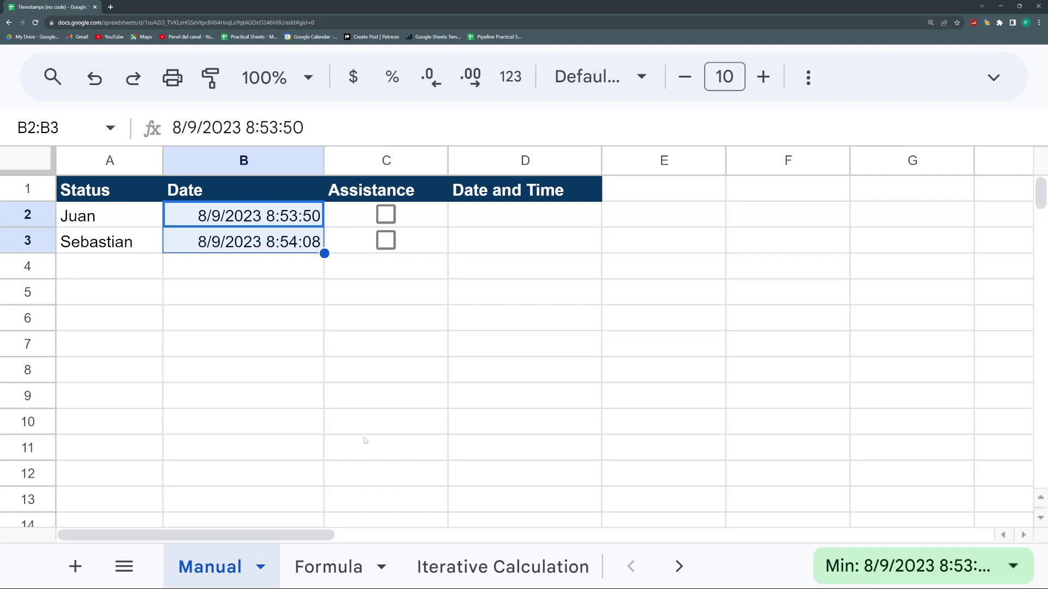
Switch to the Formula sheet and select the first Date cell, B2
{"action": "left_click", "coordinate": [326, 568]}
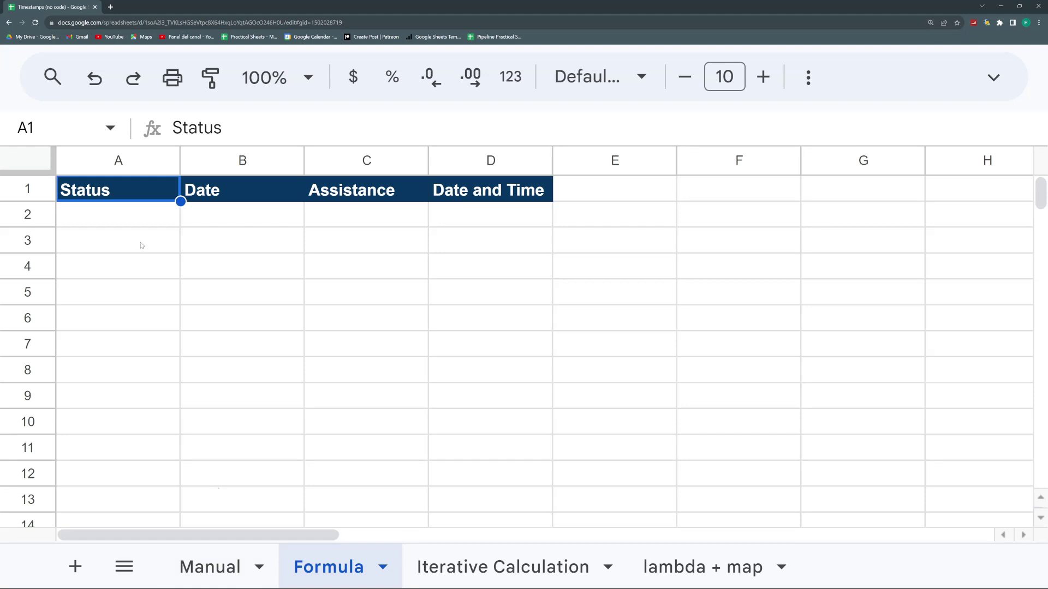
{"action": "left_click", "coordinate": [247, 213]}
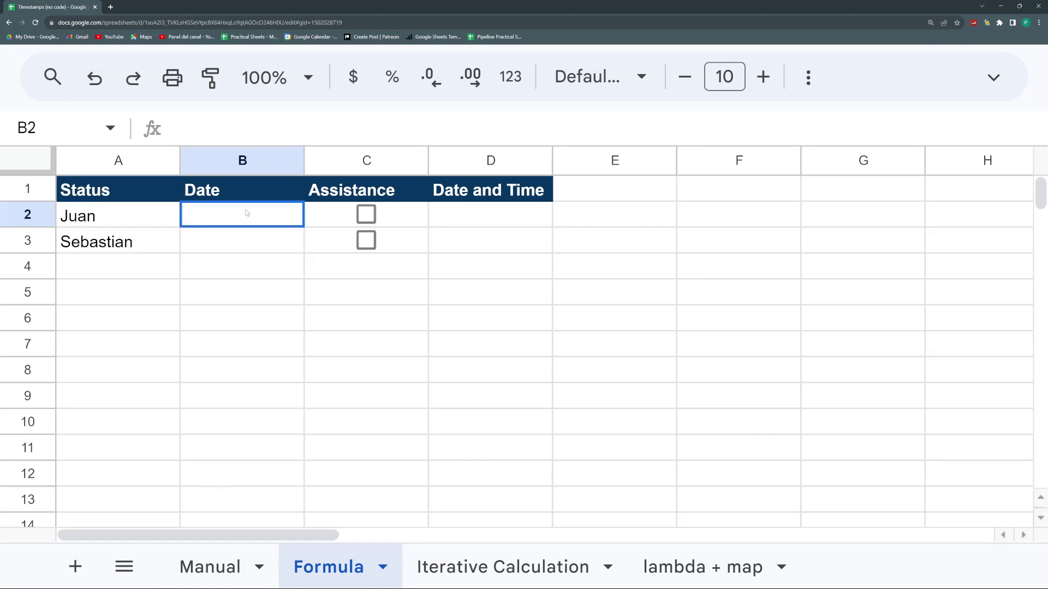
{"action": "type", "text": "=NOW"}
{"action": "key", "text": "Escape"}
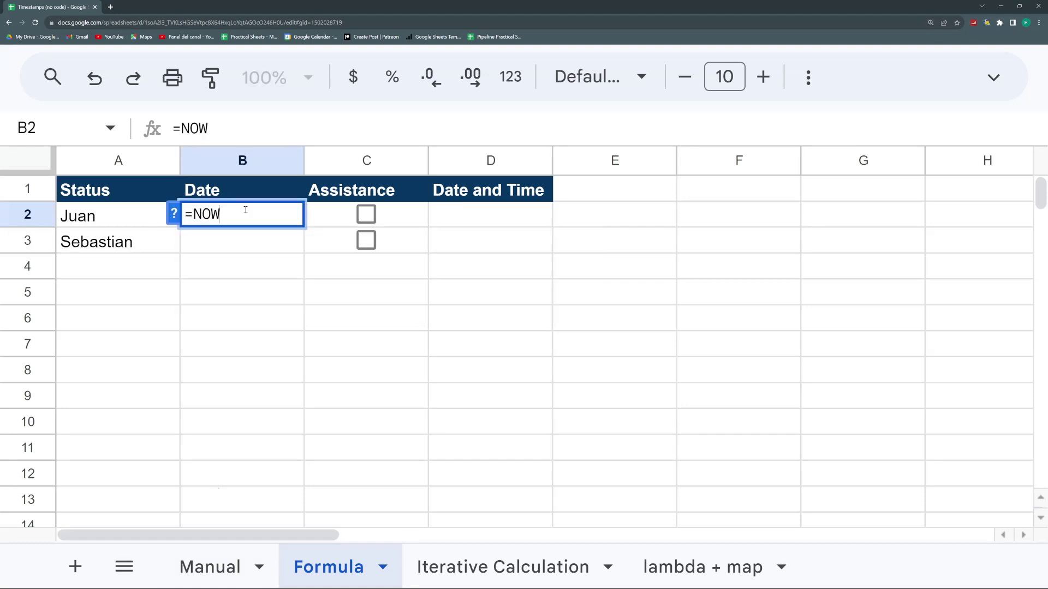
{"action": "key", "text": "Escape"}
Enter the formula =today() in B2
{"action": "type", "text": "="}
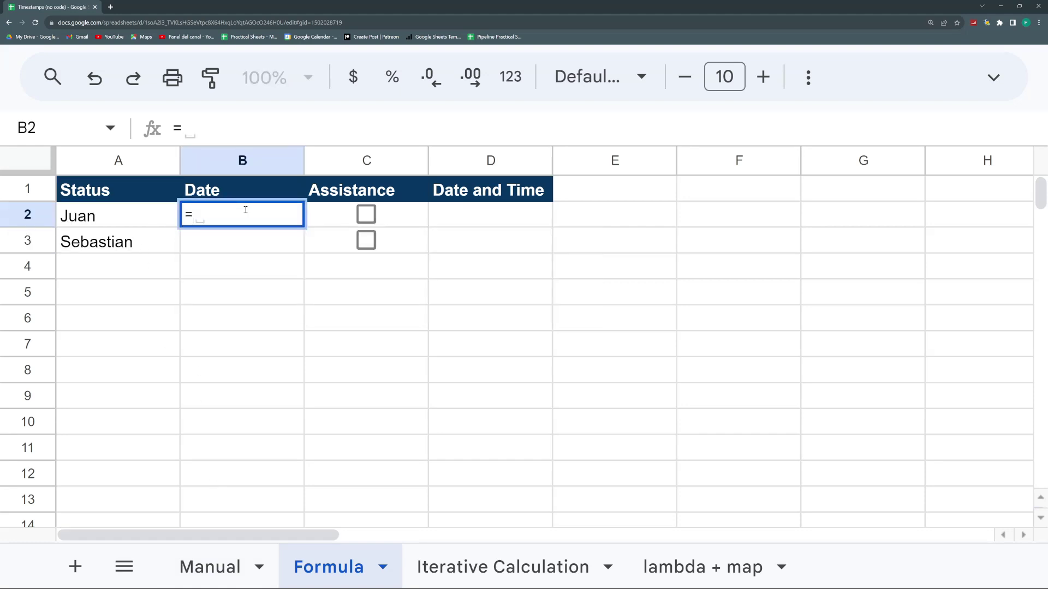
{"action": "type", "text": "today"}
{"action": "key", "text": "Return"}
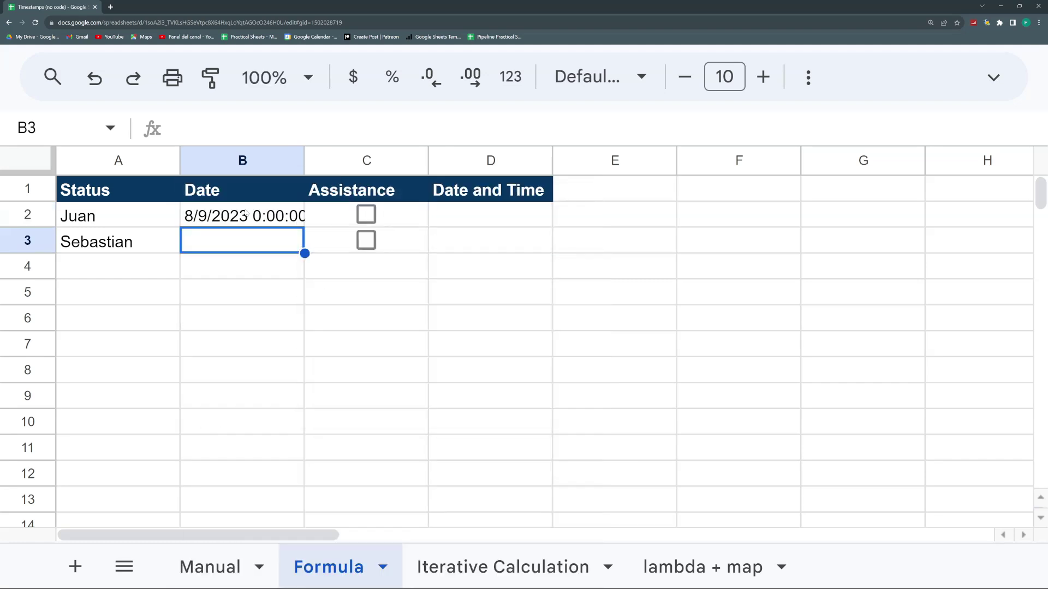
Enter the formula =now() in B3 and check the formula in B2
{"action": "type", "text": "=now()"}
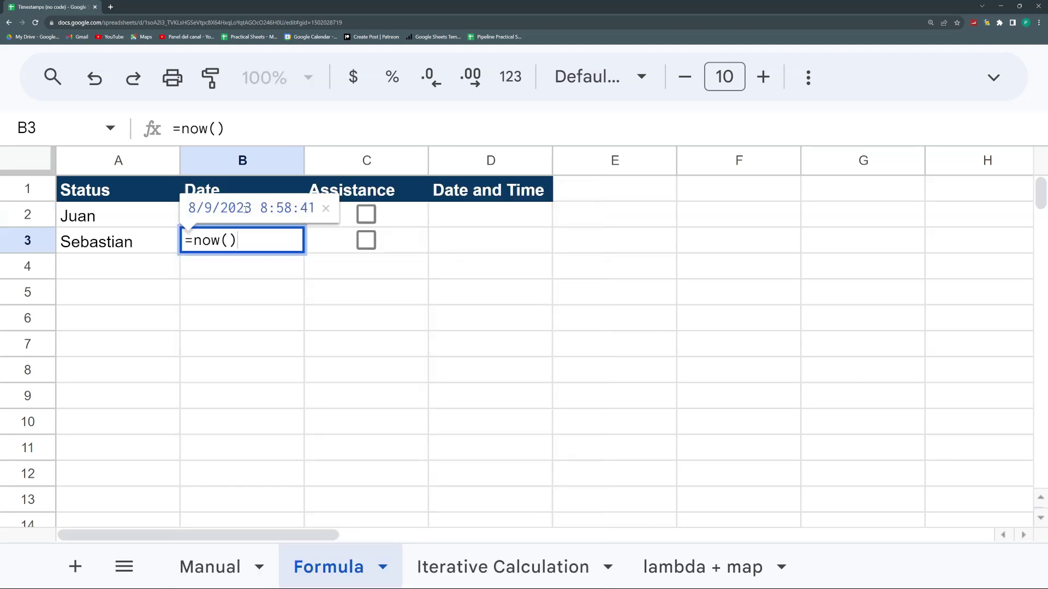
{"action": "key", "text": "Return"}
{"action": "key", "text": "Up"}
{"action": "key", "text": "Up"}
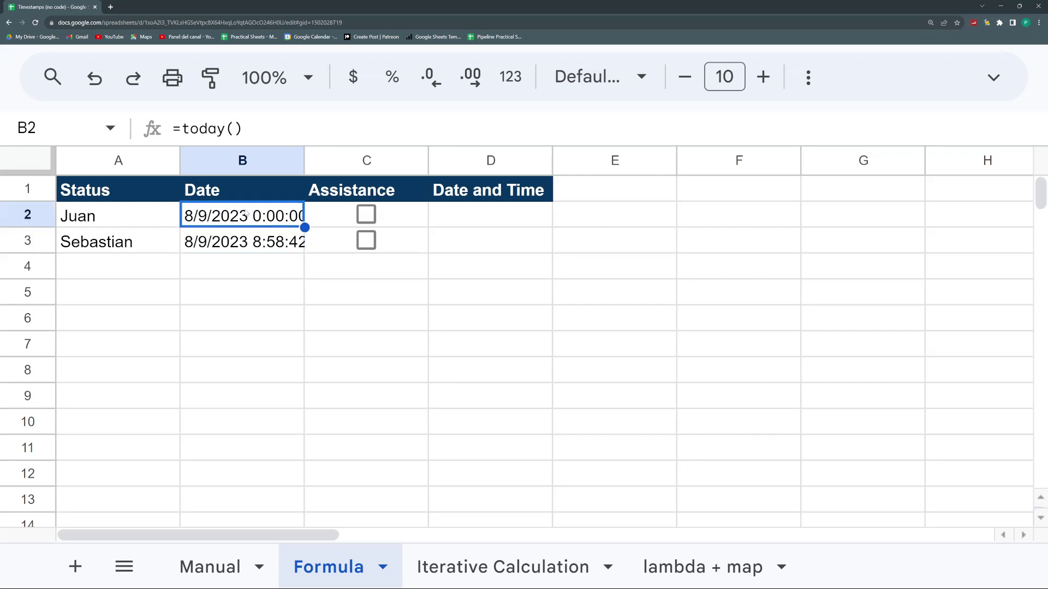
Widen column B to fit the full date and time, and reload the spreadsheet to recheck the NOW result in B3
{"action": "left_click", "coordinate": [255, 247]}
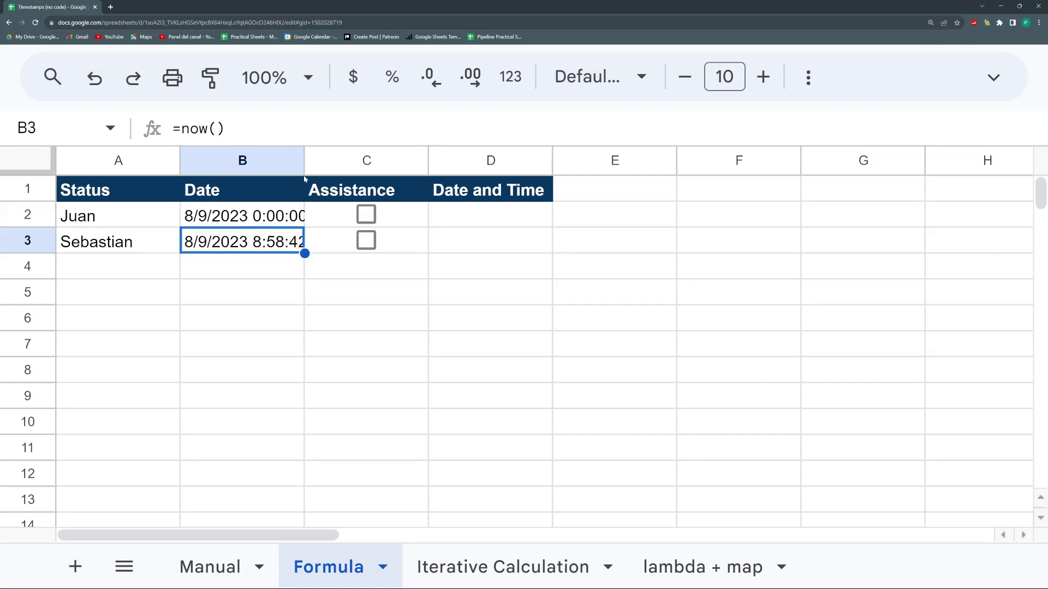
{"action": "left_click_drag", "start_coordinate": [305, 160], "coordinate": [352, 161]}
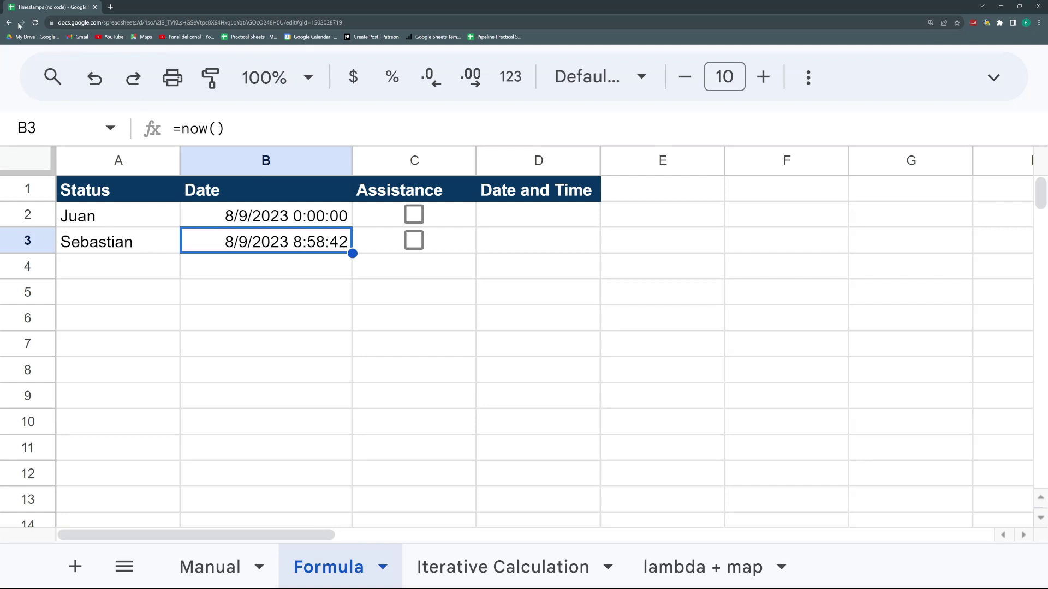
{"action": "left_click", "coordinate": [36, 23]}
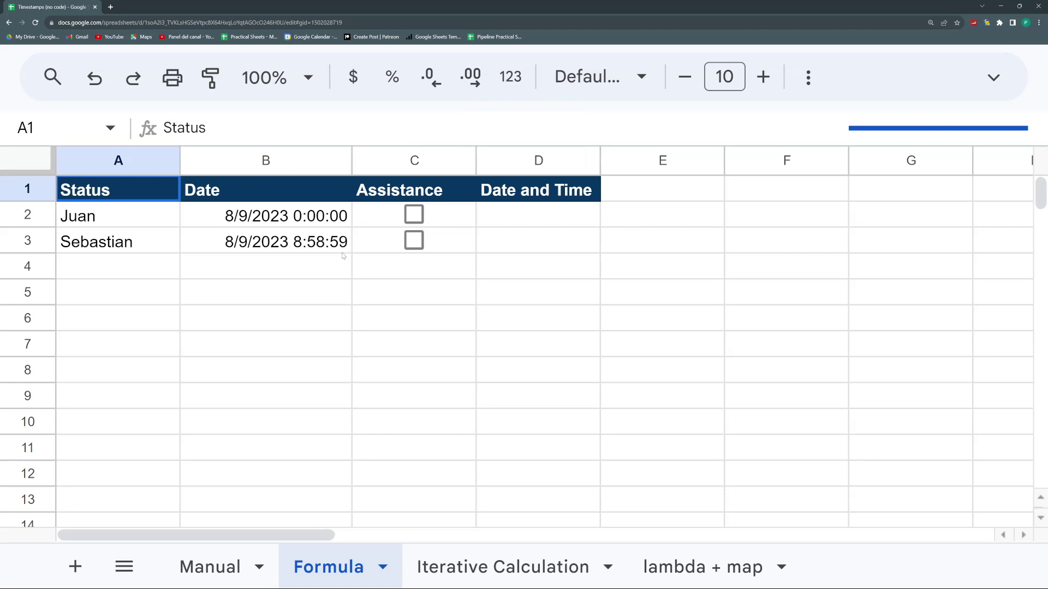
{"action": "left_click", "coordinate": [342, 252]}
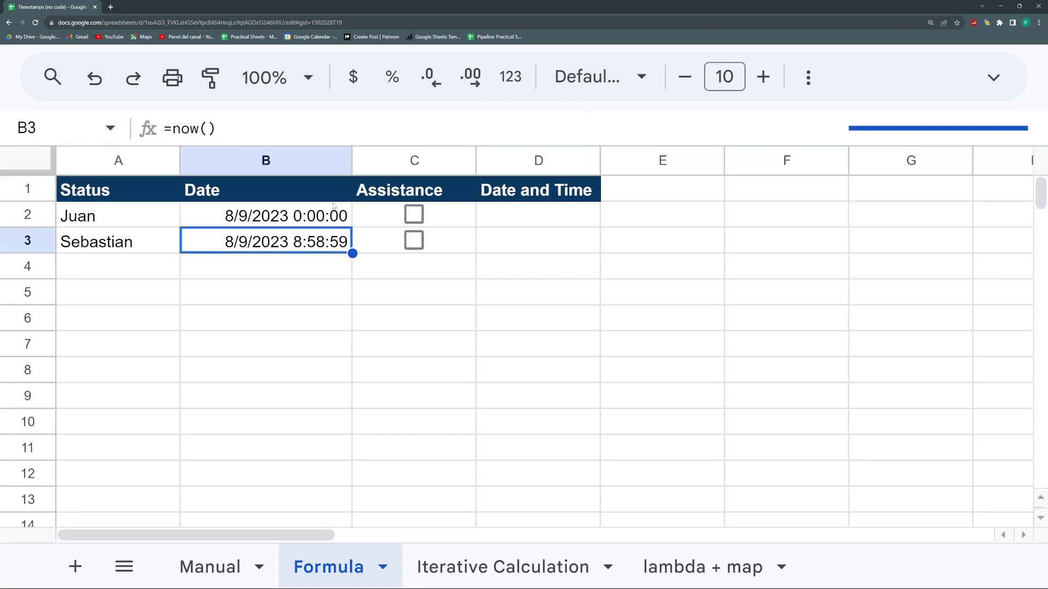
Fit columns B and A to their contents, and widen column B slightly
{"action": "double_click", "coordinate": [352, 161]}
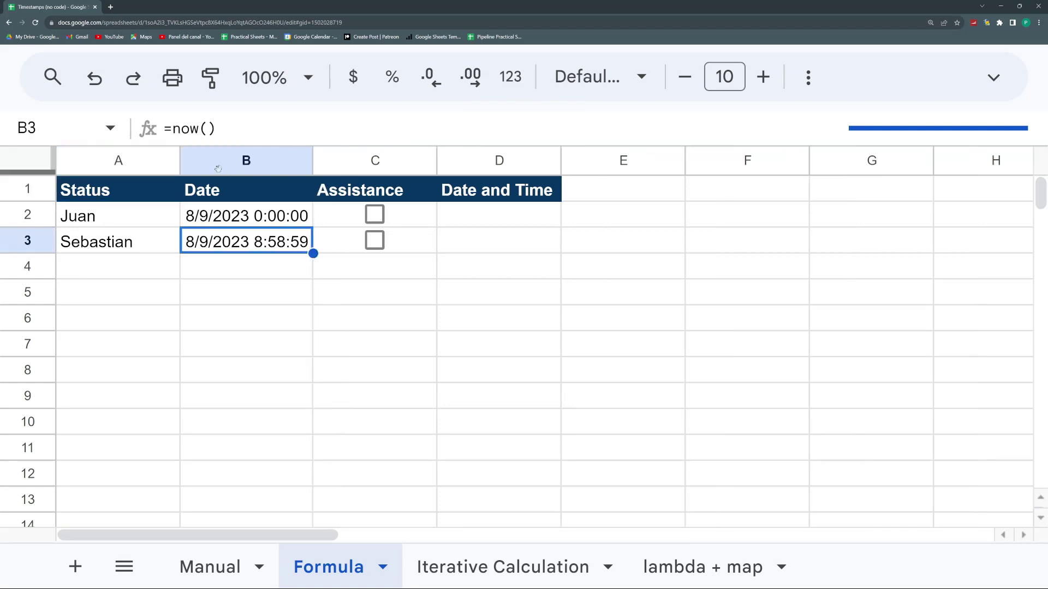
{"action": "double_click", "coordinate": [175, 160]}
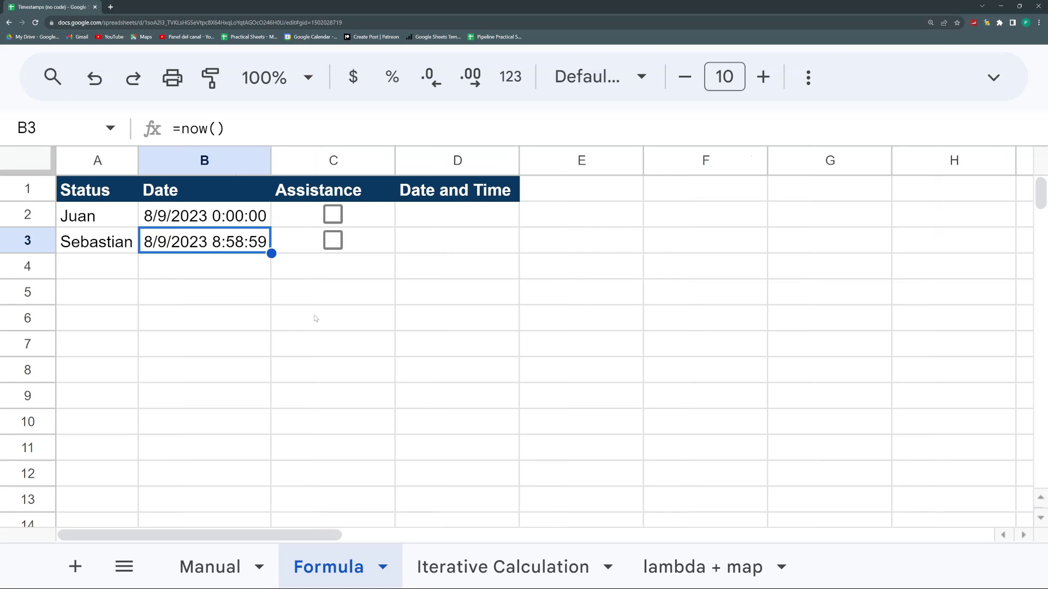
{"action": "left_click_drag", "start_coordinate": [271, 160], "coordinate": [302, 161]}
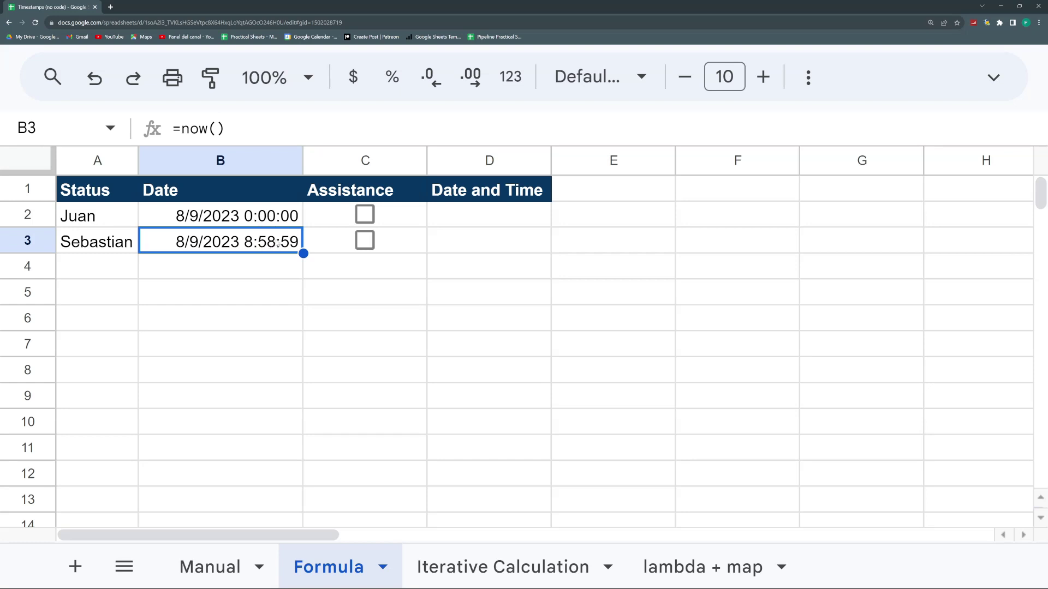
Replace the =now() formula in B3 with a static timestamp by copying the cell and pasting values only over it
{"action": "key", "text": "ctrl+c"}
{"action": "key", "text": "ctrl+shift+v"}
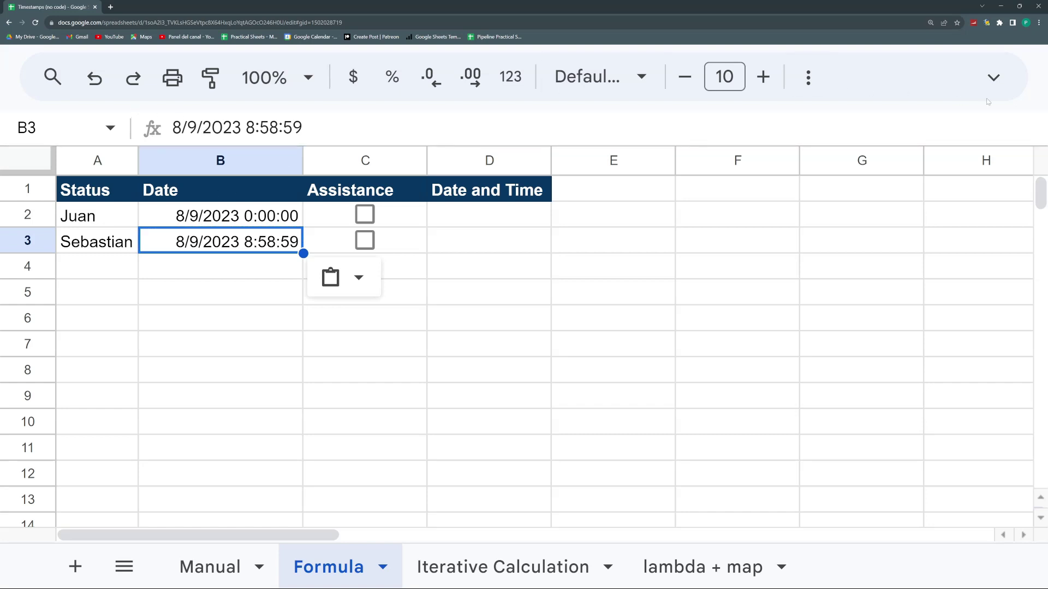
{"action": "left_click", "coordinate": [993, 76]}
{"action": "left_click", "coordinate": [139, 100]}
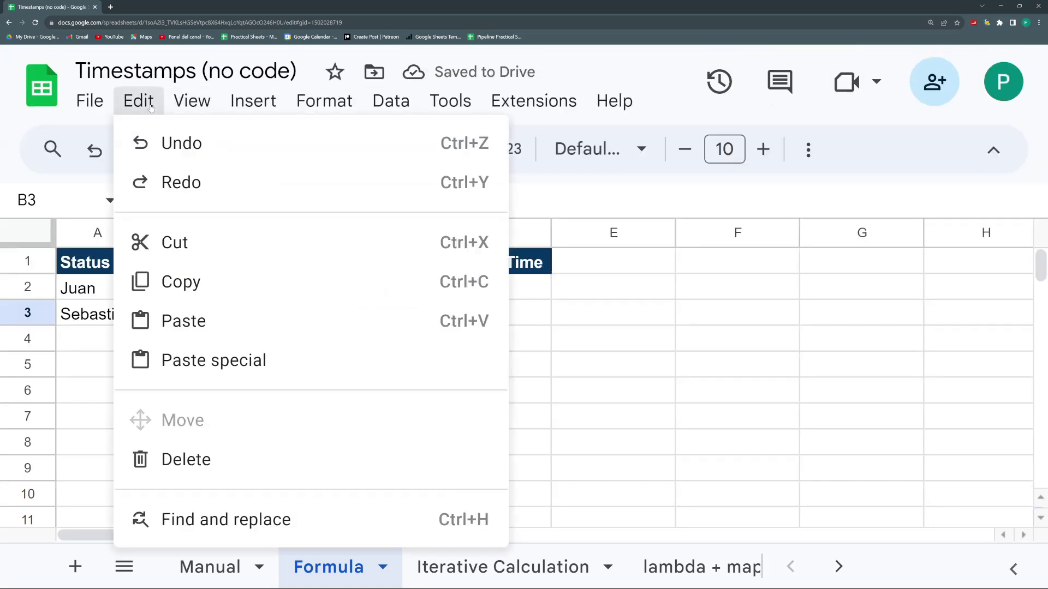
{"action": "mouse_move", "coordinate": [303, 366]}
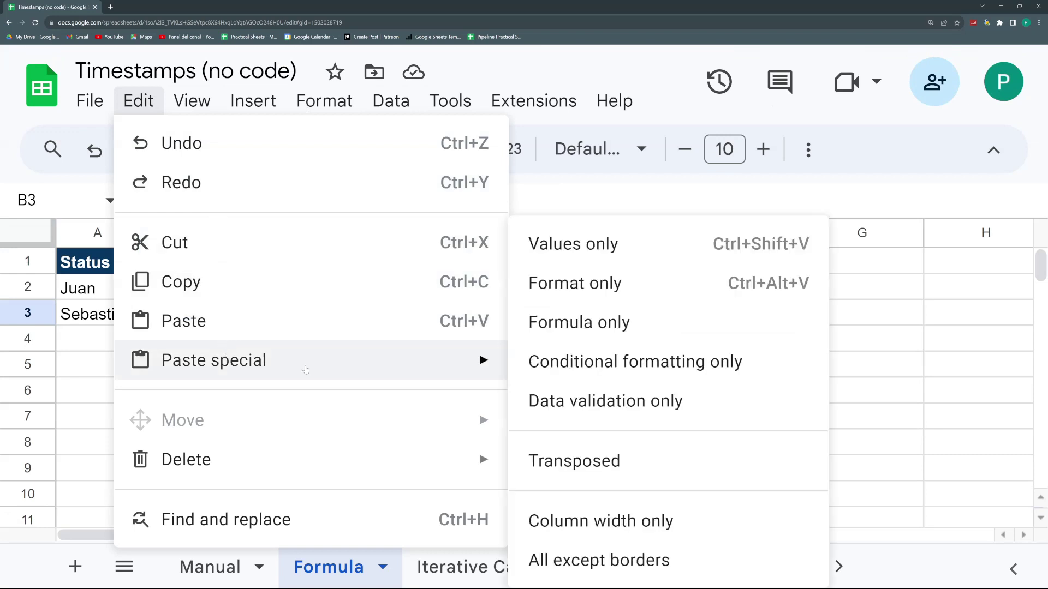
{"action": "left_click", "coordinate": [602, 249]}
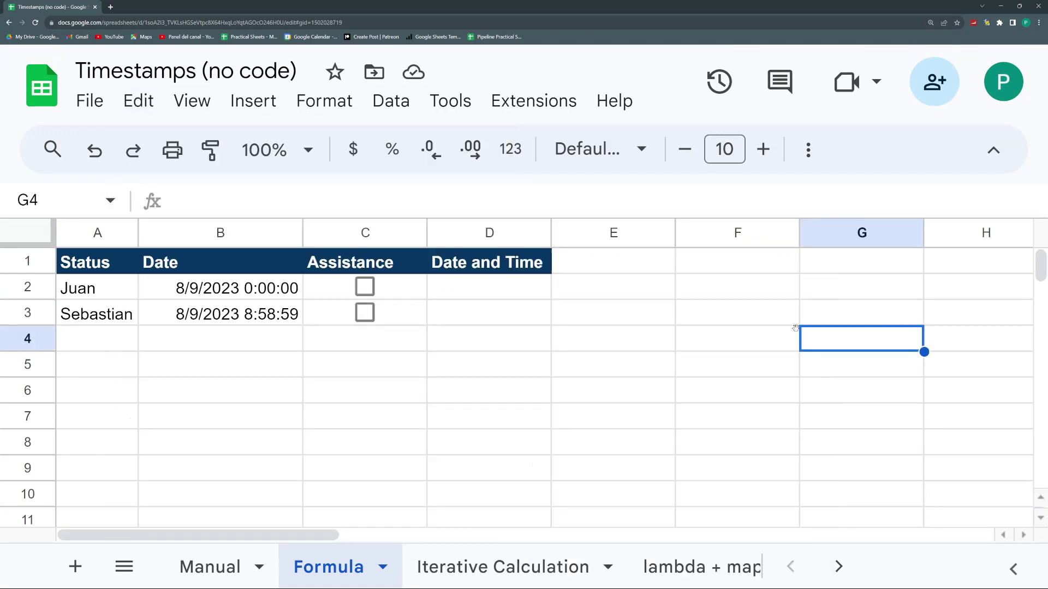
{"action": "left_click", "coordinate": [218, 313]}
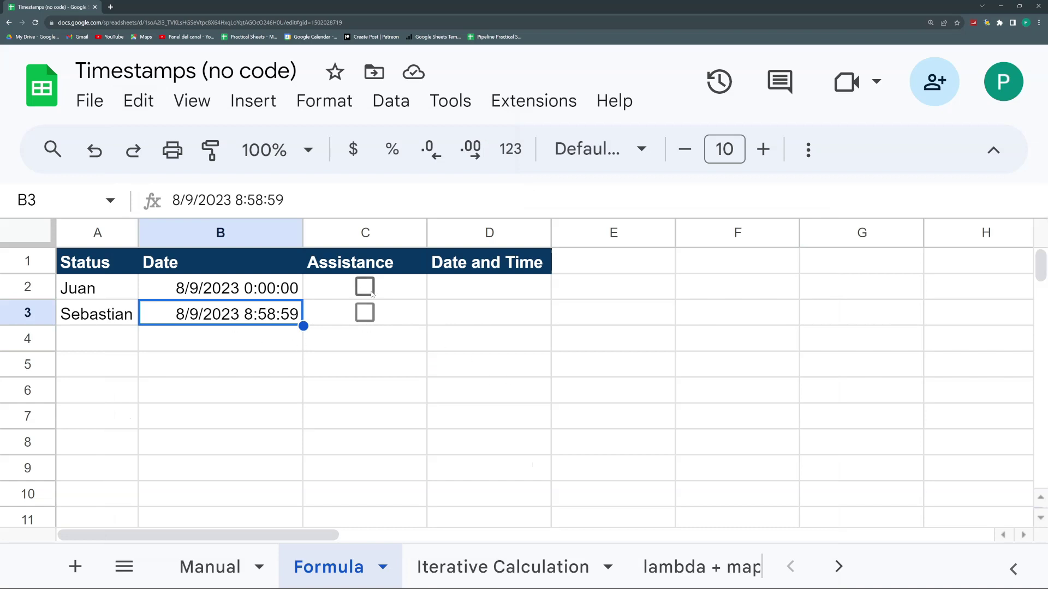
Tick the Assistance checkbox in C3, leave C2 unticked, and enter =now() in D3
{"action": "left_click", "coordinate": [365, 288]}
{"action": "left_click", "coordinate": [365, 312]}
{"action": "left_click", "coordinate": [364, 287]}
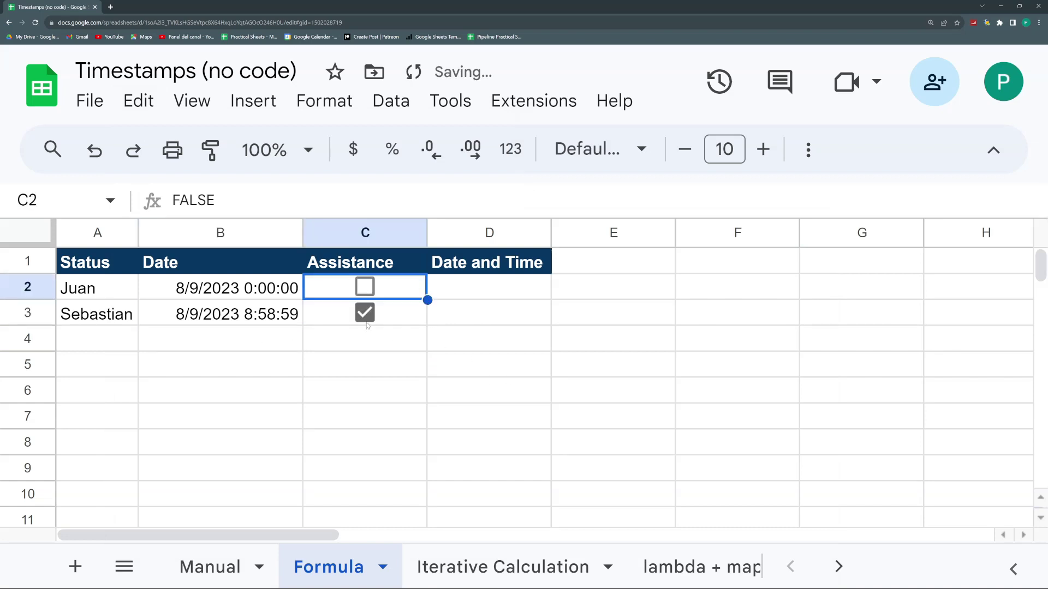
{"action": "left_click", "coordinate": [453, 312]}
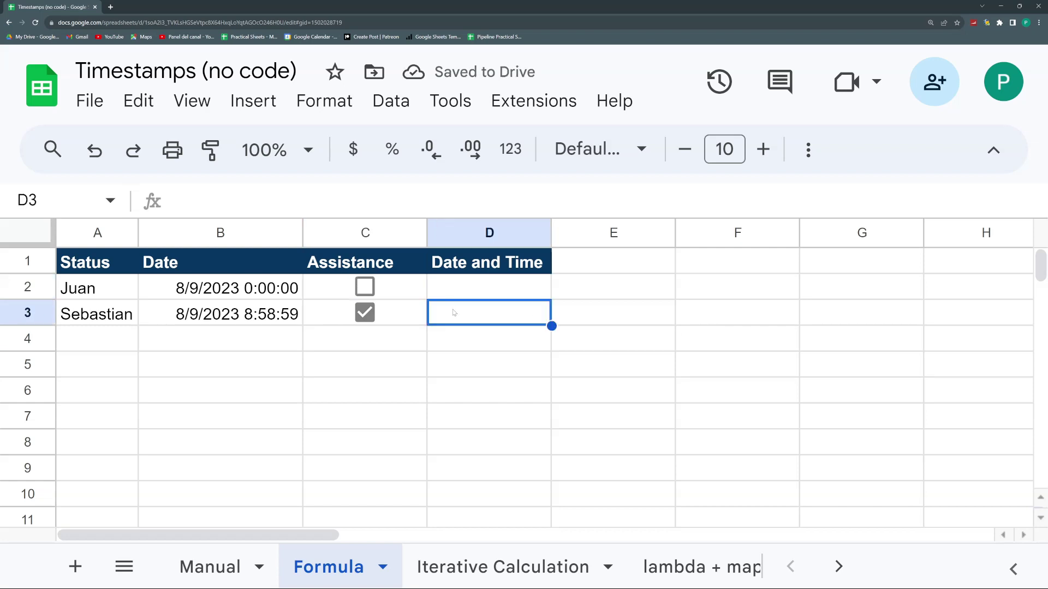
{"action": "type", "text": "=now()"}
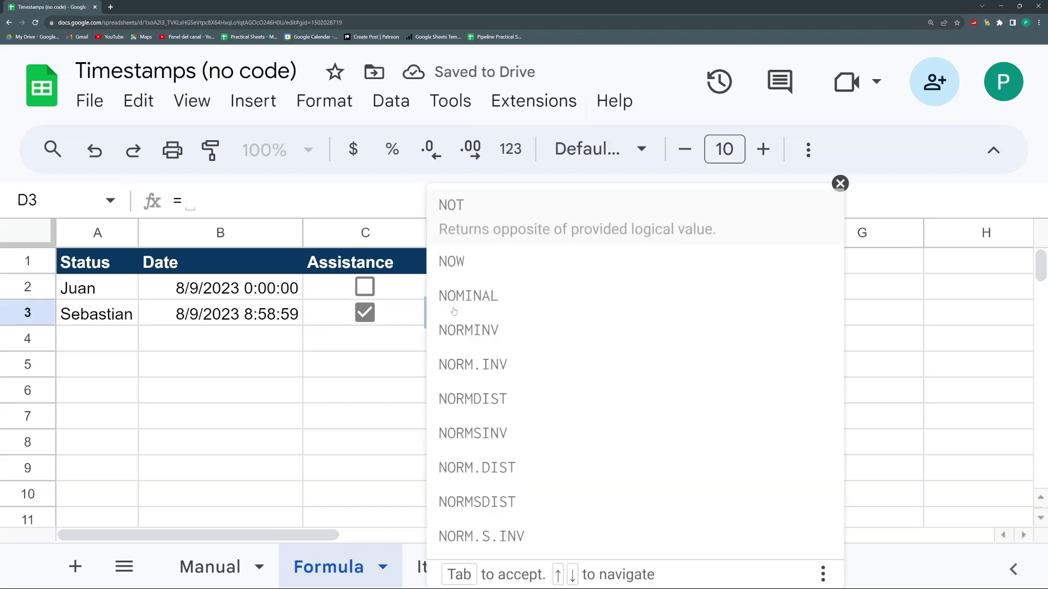
{"action": "key", "text": "Return"}
Undo the formula in D3 and the checkbox changes in column C
{"action": "key", "text": "ctrl+z"}
{"action": "key", "text": "ctrl+z"}
{"action": "key", "text": "ctrl+z"}
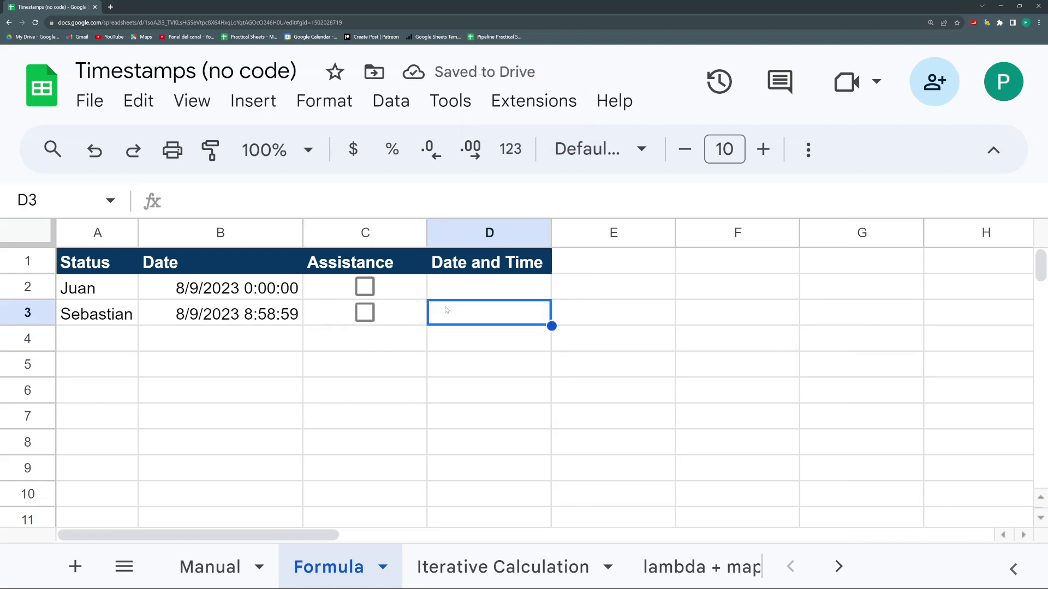
Enter =if(C3=TRUE,now(),) in D3 to stamp the date and time when the C3 checkbox is ticked
{"action": "right_click", "coordinate": [39, 265]}
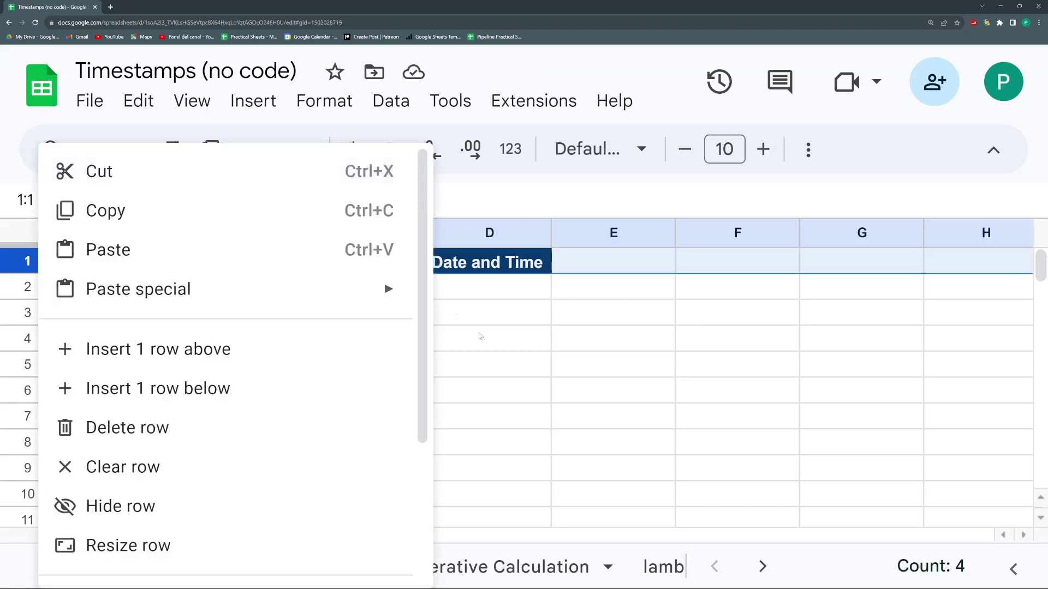
{"action": "left_click", "coordinate": [496, 323]}
{"action": "type", "text": "=if("}
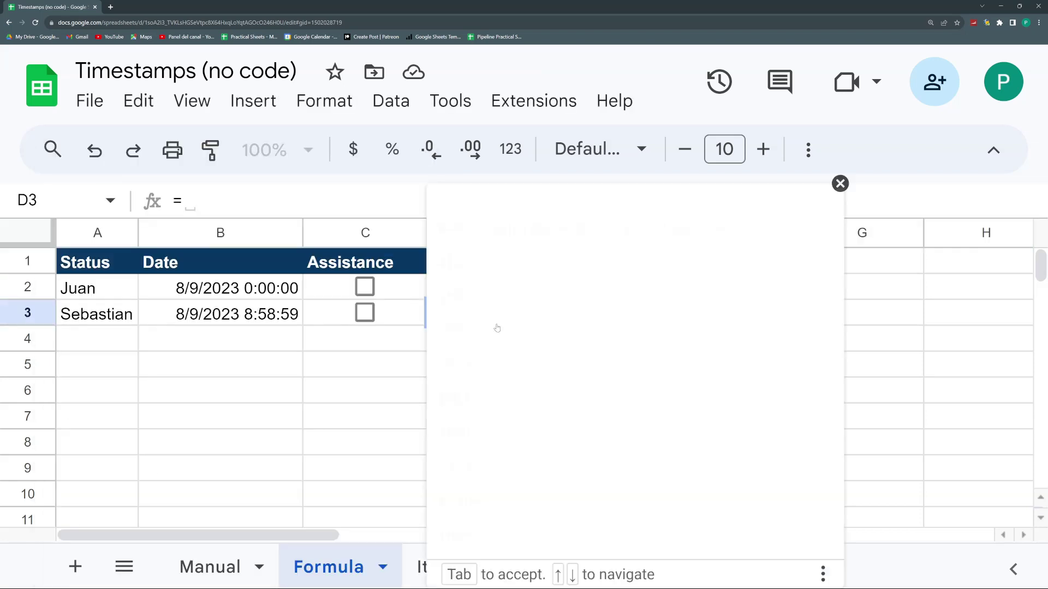
{"action": "left_click", "coordinate": [389, 323]}
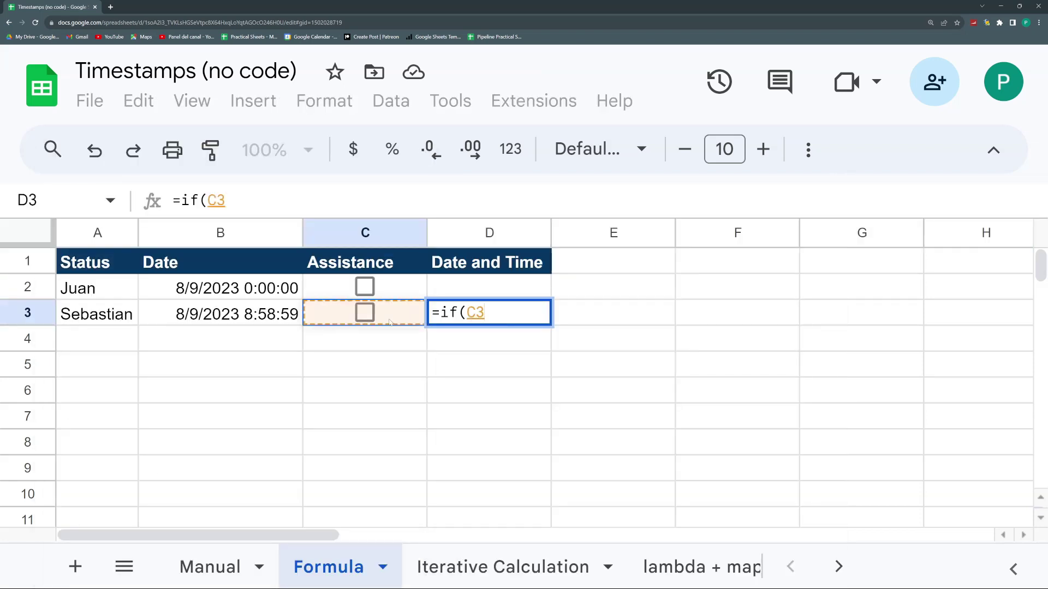
{"action": "type", "text": "=TRUE"}
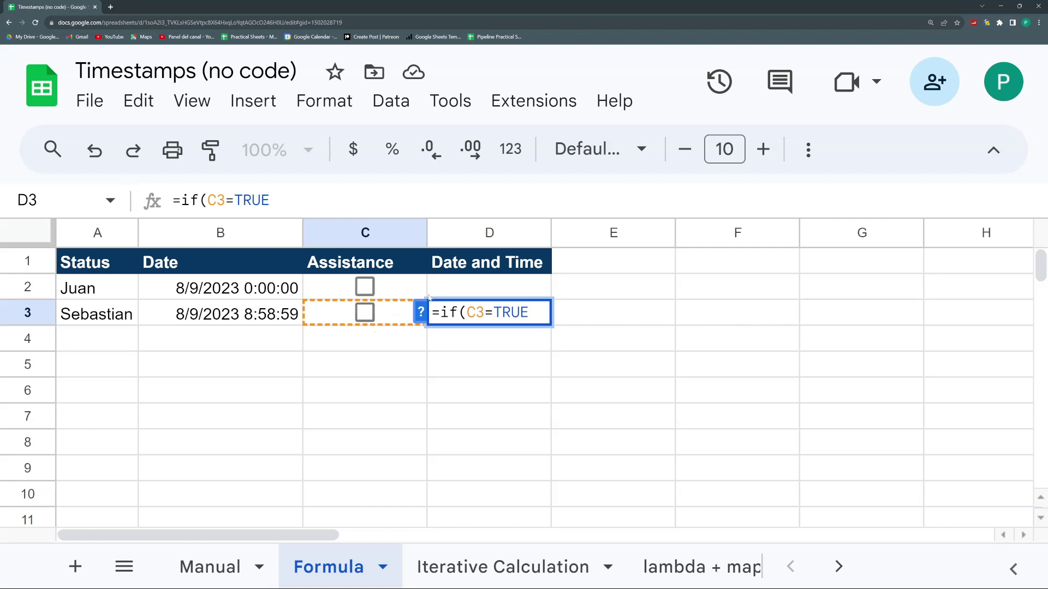
{"action": "type", "text": ";now()"}
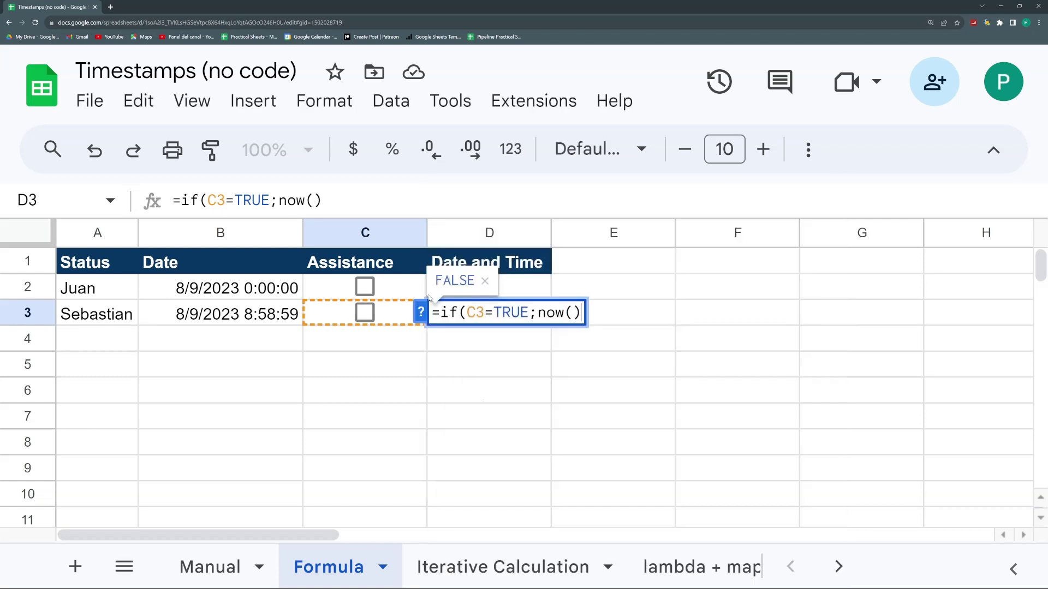
{"action": "type", "text": ","}
{"action": "left_click", "coordinate": [277, 201]}
{"action": "key", "text": "BackSpace"}
{"action": "type", "text": ","}
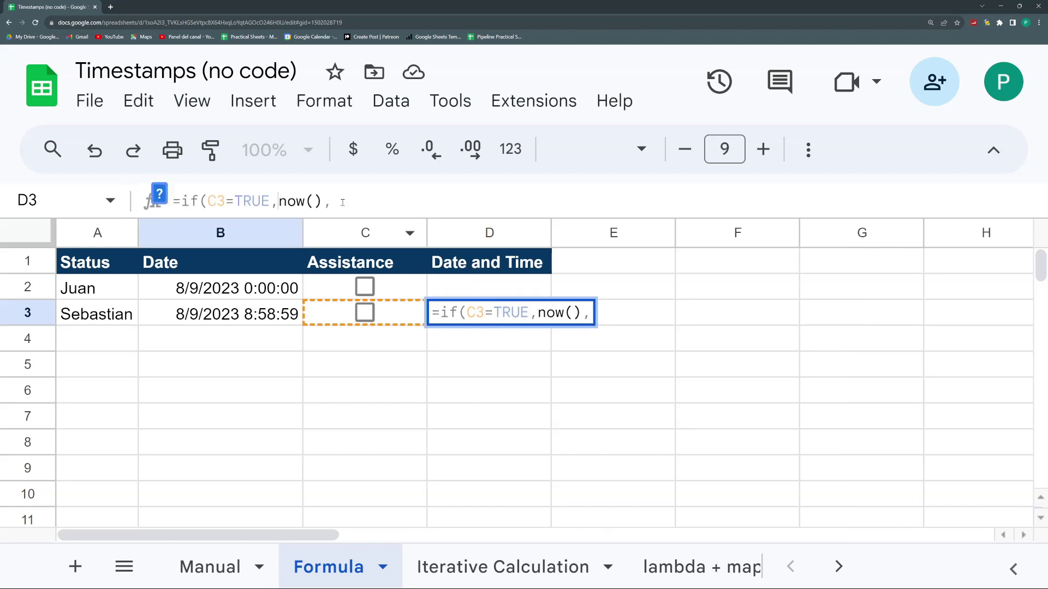
{"action": "left_click", "coordinate": [336, 201]}
{"action": "type", "text": ")"}
{"action": "key", "text": "Return"}
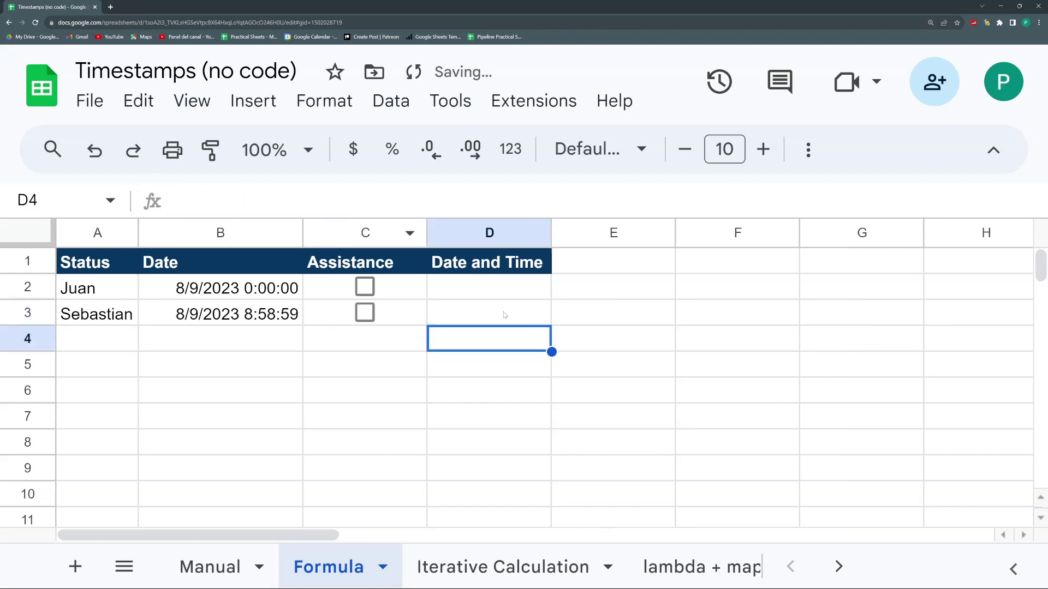
Tick the Assistance checkbox in C3 and widen column D to fit the full date and time
{"action": "left_click", "coordinate": [503, 313]}
{"action": "left_click", "coordinate": [359, 312]}
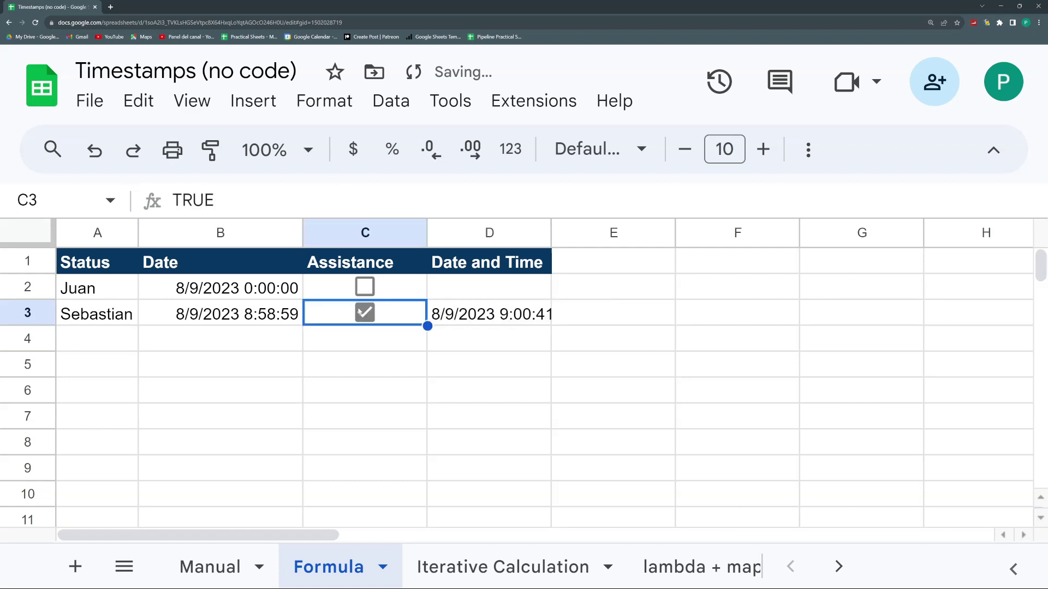
{"action": "left_click_drag", "start_coordinate": [551, 233], "coordinate": [581, 233]}
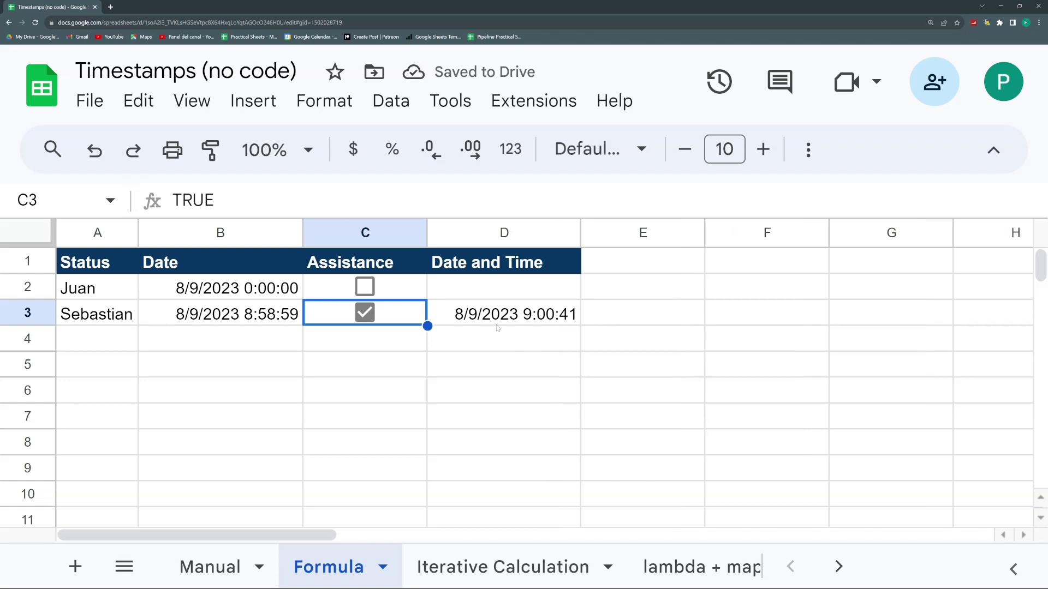
Copy the text of the IF formula from D3 without changing the cell
{"action": "left_click", "coordinate": [491, 318]}
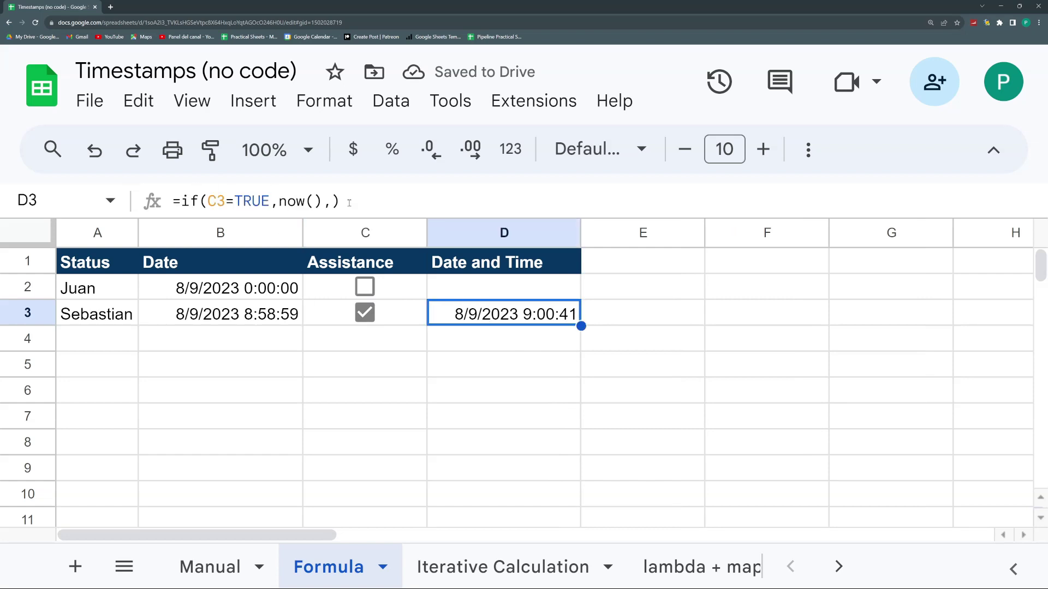
{"action": "left_click_drag", "start_coordinate": [340, 201], "coordinate": [154, 203]}
{"action": "key", "text": "ctrl+c"}
{"action": "key", "text": "Escape"}
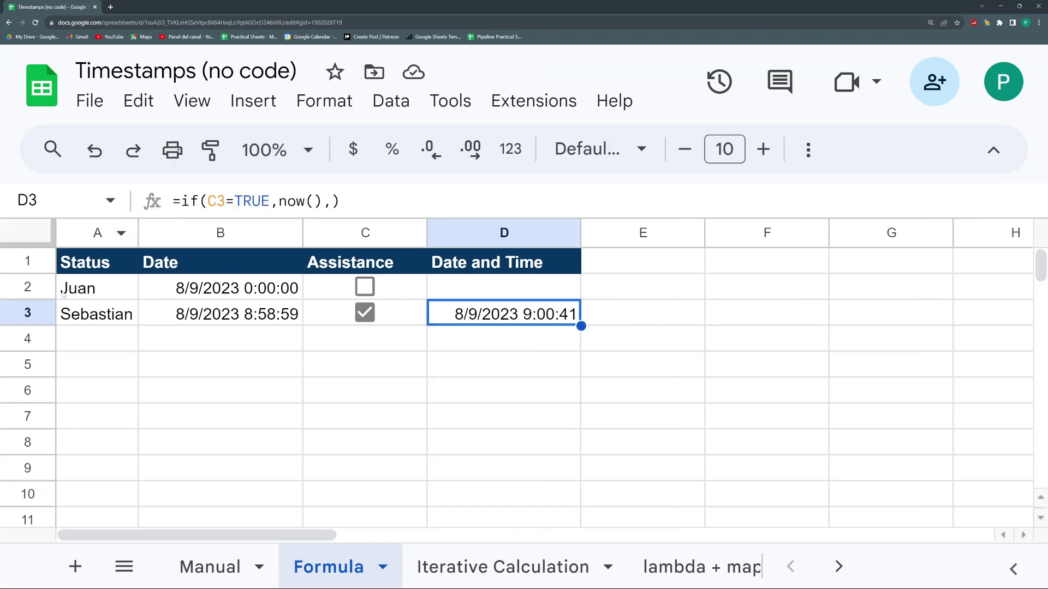
Insert a blank row above the header row and paste the formula =if(C3=TRUE,now(),) into D1
{"action": "left_click", "coordinate": [27, 261]}
{"action": "right_click", "coordinate": [27, 261]}
{"action": "left_click", "coordinate": [164, 271]}
{"action": "double_click", "coordinate": [461, 270]}
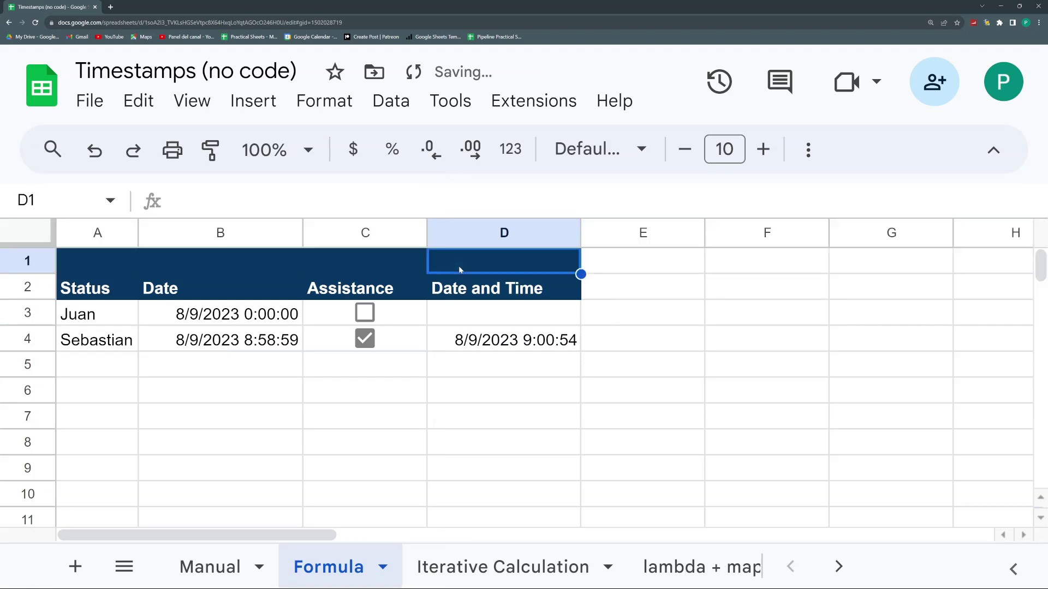
{"action": "key", "text": "ctrl+v"}
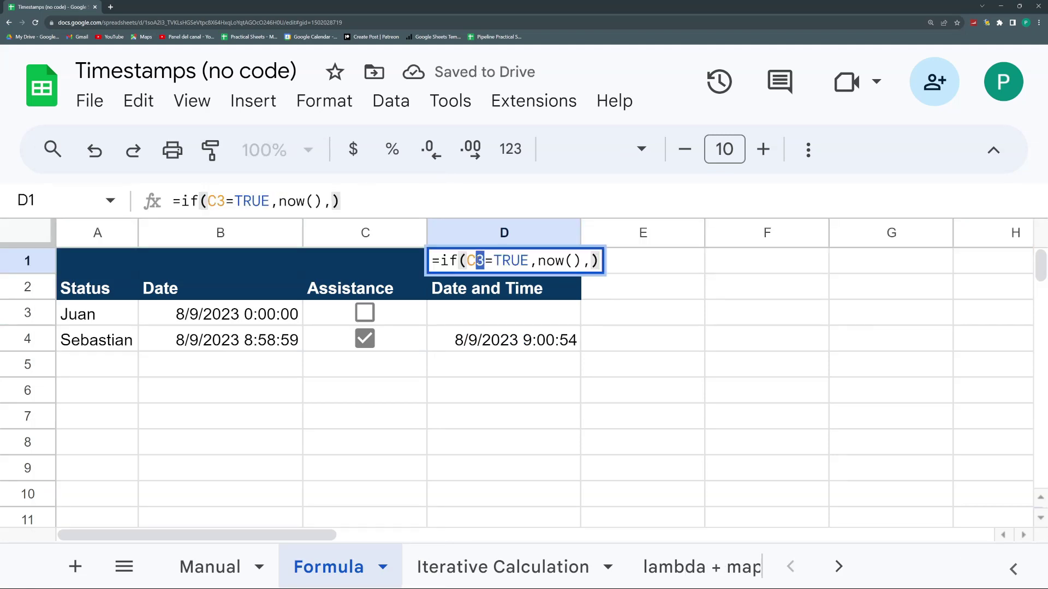
{"action": "key", "text": "Return"}
Replace the formula in D4 with a static timestamp by copying the cell and pasting values only over it
{"action": "left_click", "coordinate": [547, 343]}
{"action": "key", "text": "ctrl+c"}
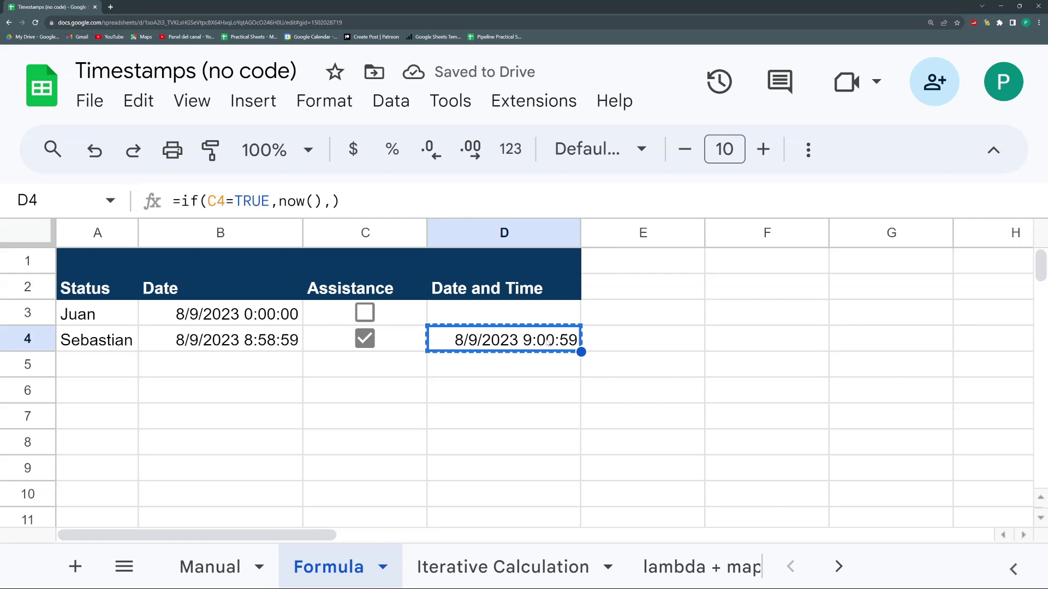
{"action": "key", "text": "ctrl+shift+v"}
{"action": "left_click", "coordinate": [563, 388]}
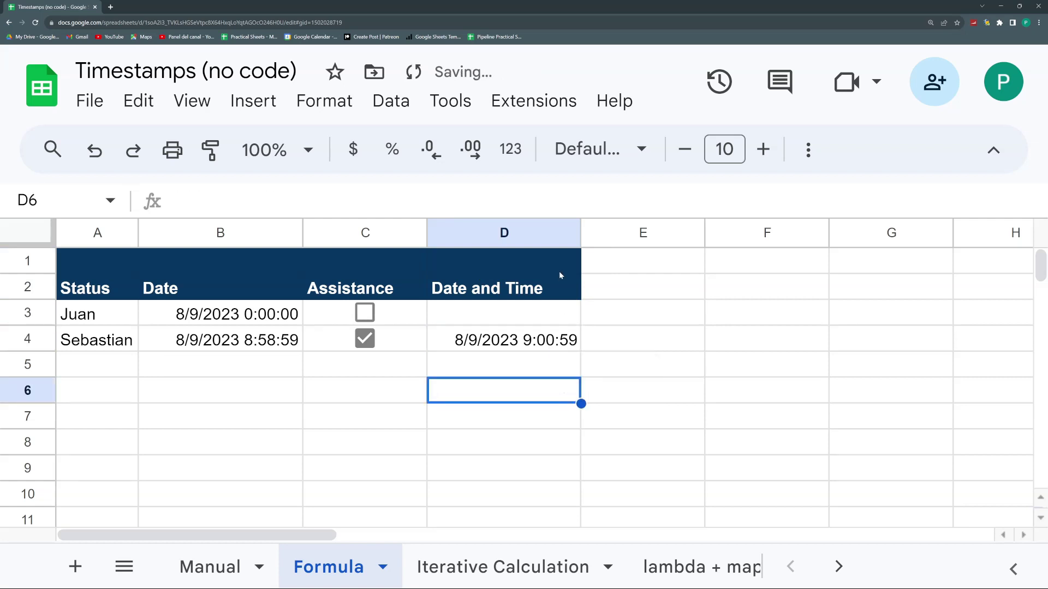
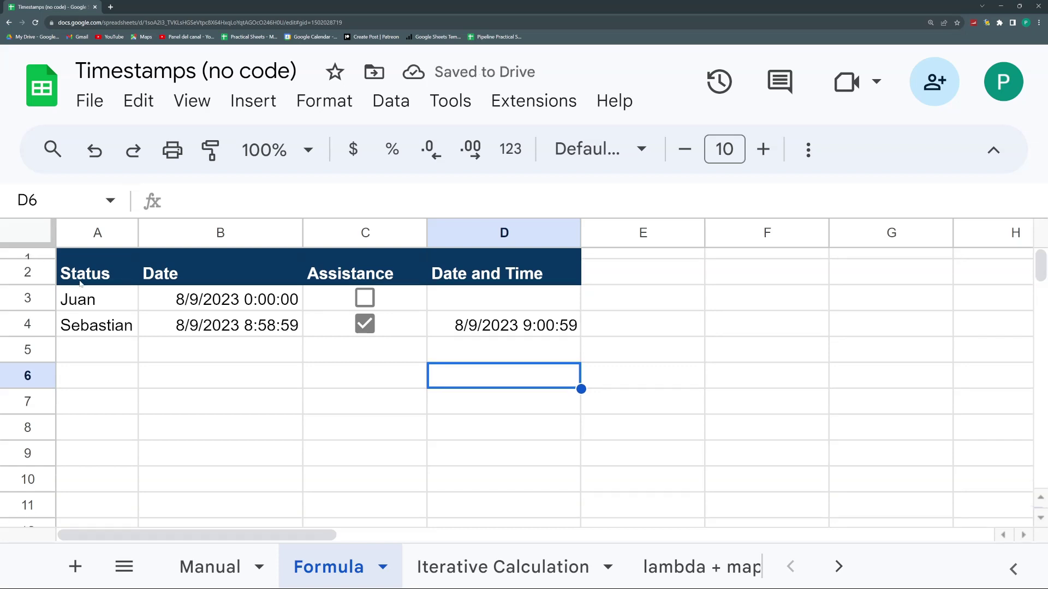
{"action": "left_click", "coordinate": [273, 357]}
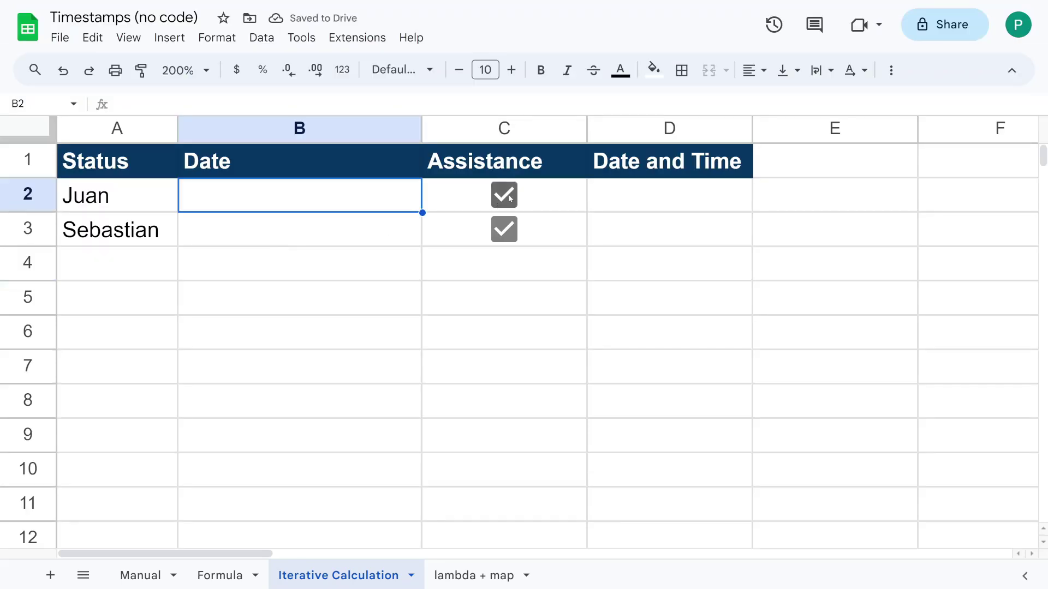
On the Iterative Calculation sheet, untick the Assistance checkboxes in C2 and C3 and narrow column B slightly
{"action": "left_click", "coordinate": [509, 198]}
{"action": "left_click", "coordinate": [504, 229]}
{"action": "left_click", "coordinate": [388, 209]}
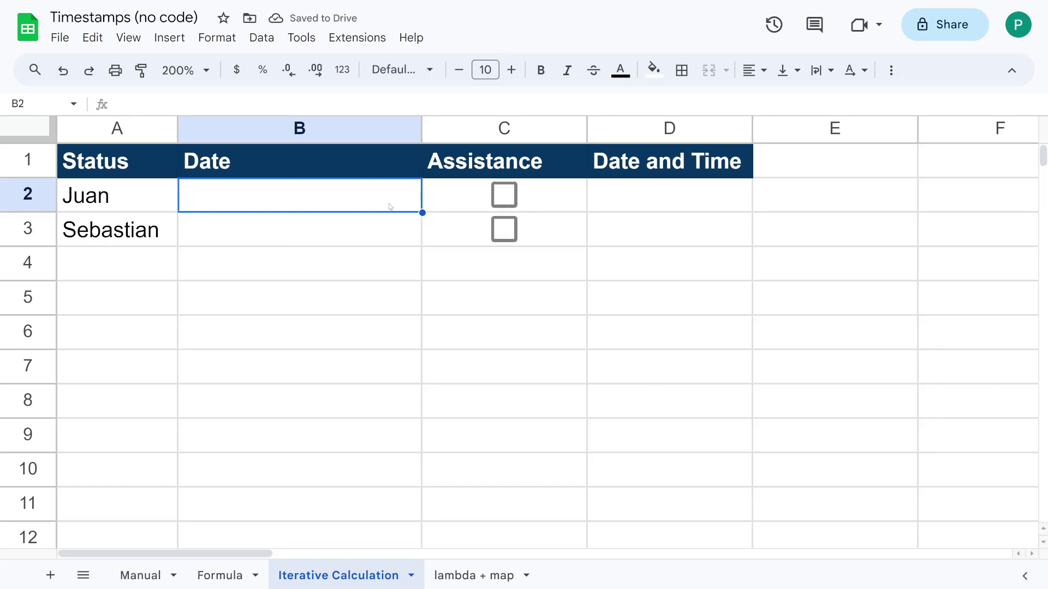
{"action": "left_click_drag", "start_coordinate": [422, 131], "coordinate": [393, 134]}
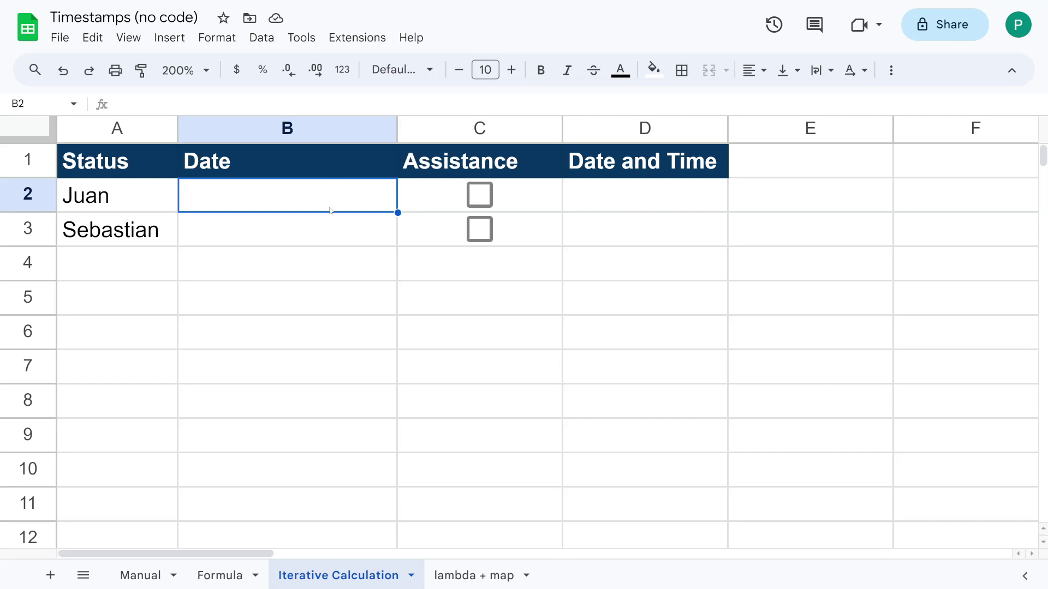
Enter =IF(A2="",,NOW()) in B2 and accept the suggested autofill for B3
{"action": "type", "text": "=if"}
{"action": "key", "text": "BackSpace"}
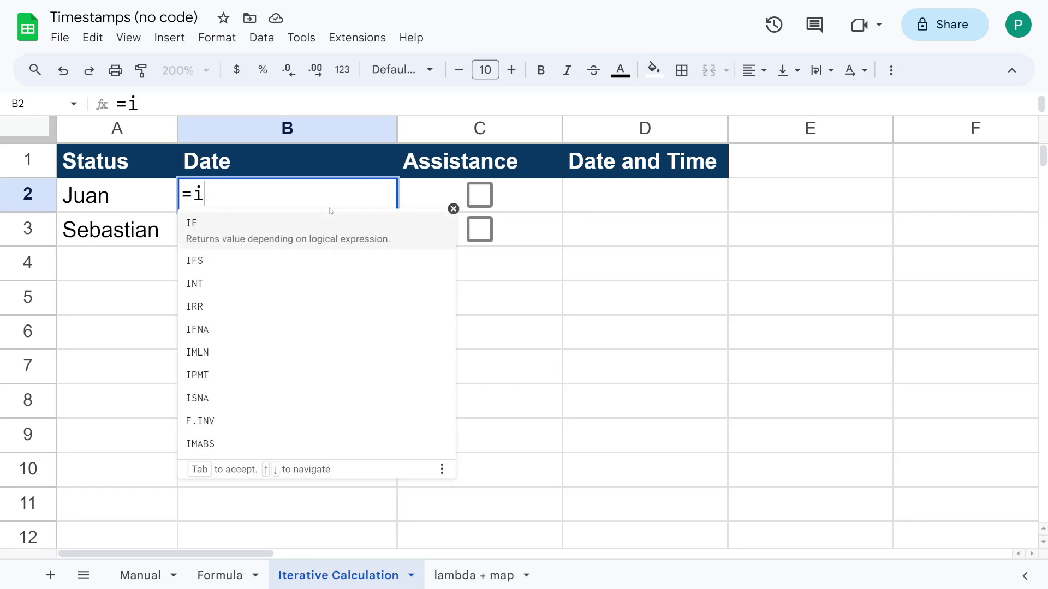
{"action": "key", "text": "BackSpace"}
{"action": "type", "text": "I"}
{"action": "key", "text": "Tab"}
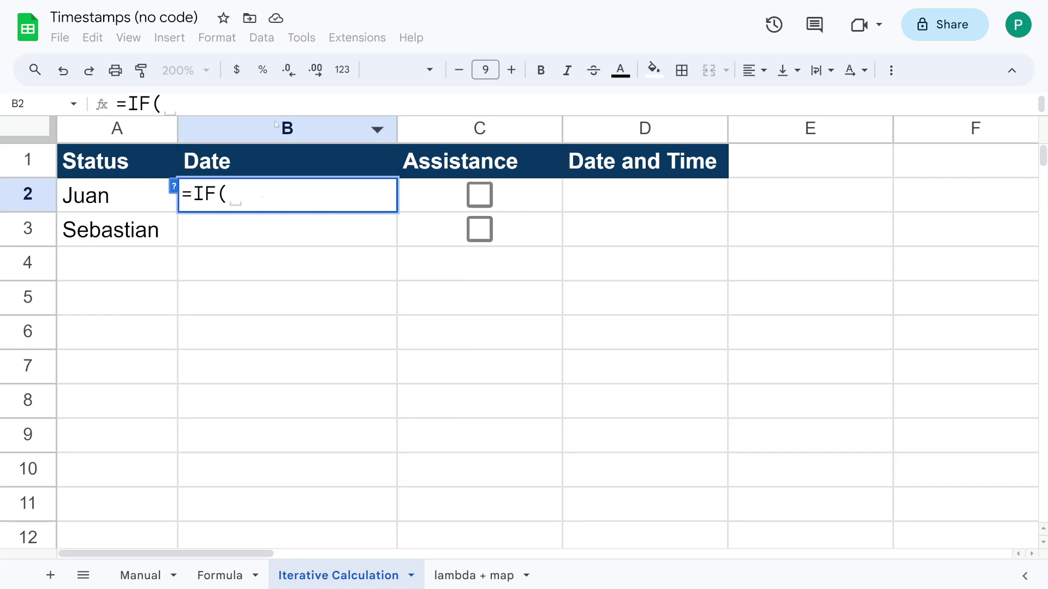
{"action": "left_click_drag", "start_coordinate": [276, 115], "coordinate": [276, 123]}
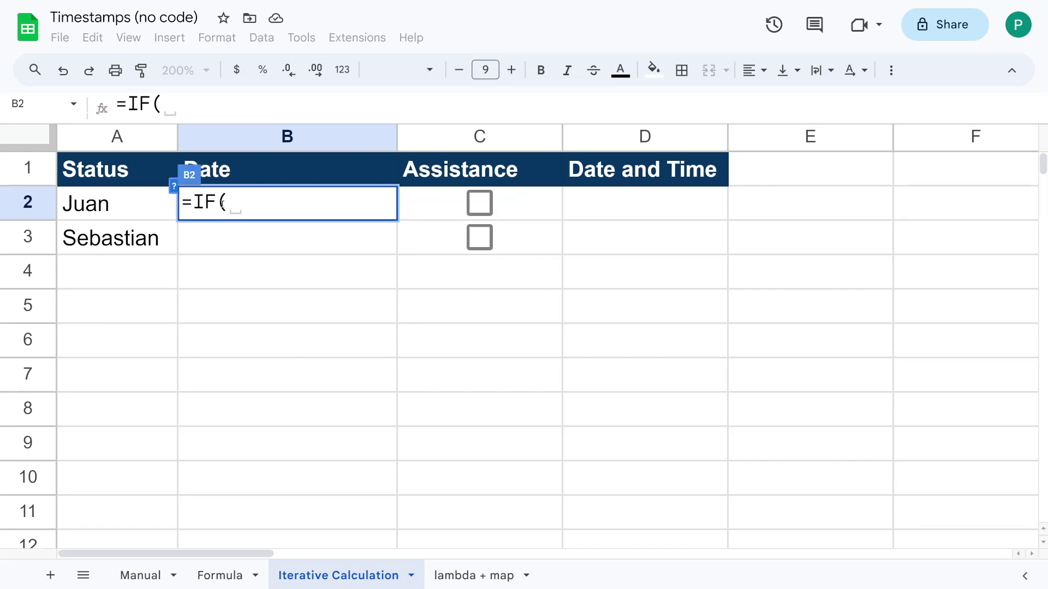
{"action": "left_click", "coordinate": [105, 206]}
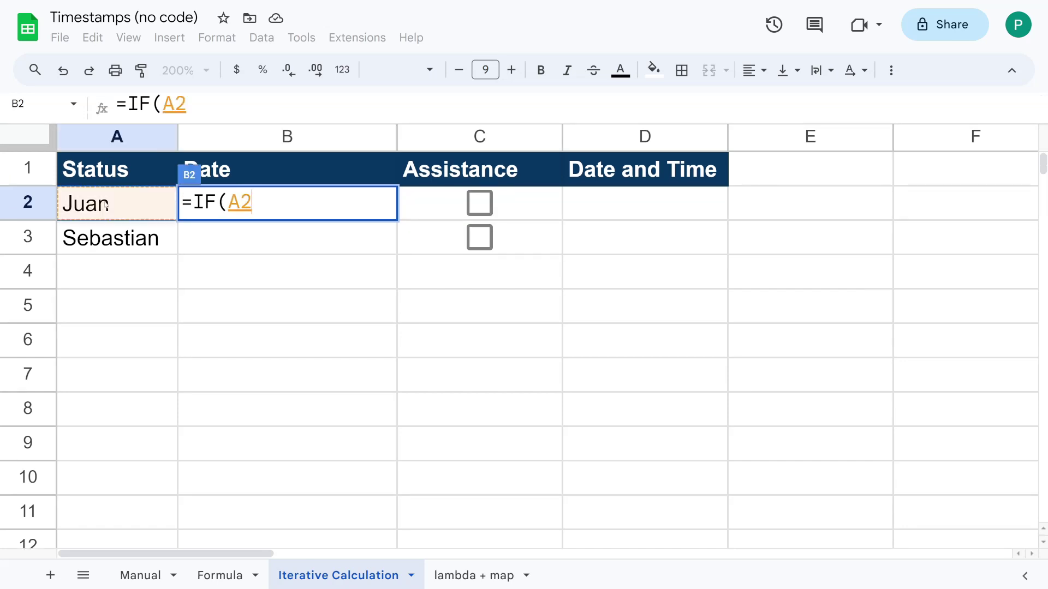
{"action": "type", "text": "=\"\""}
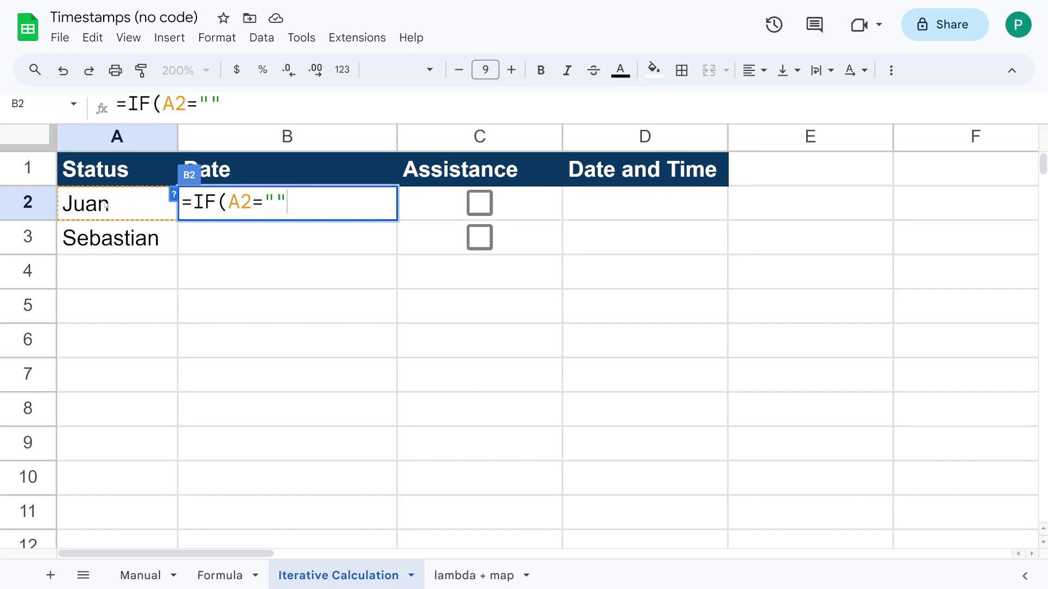
{"action": "type", "text": ",,"}
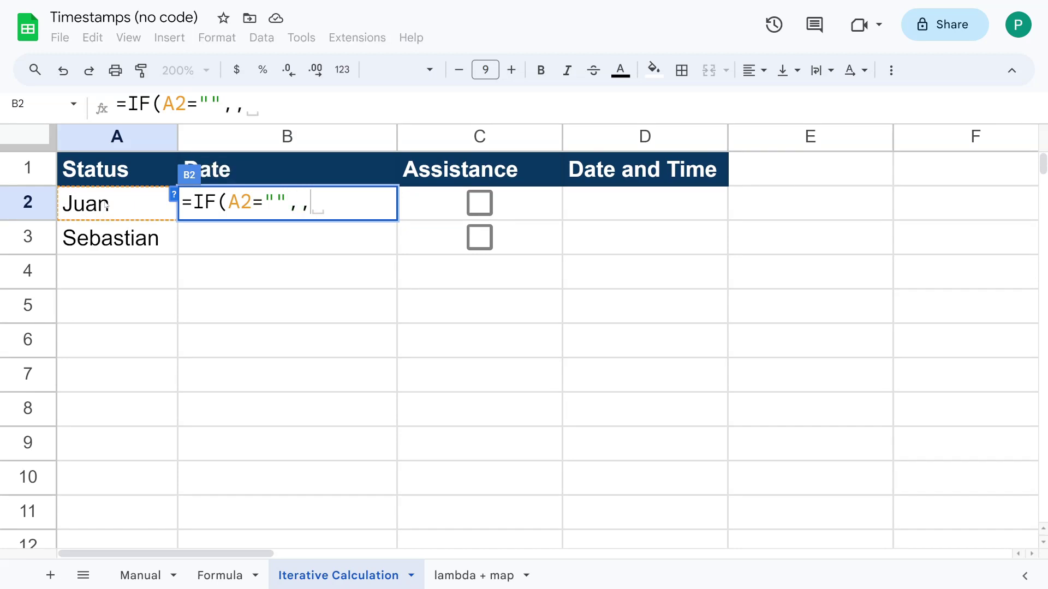
{"action": "type", "text": "NOW"}
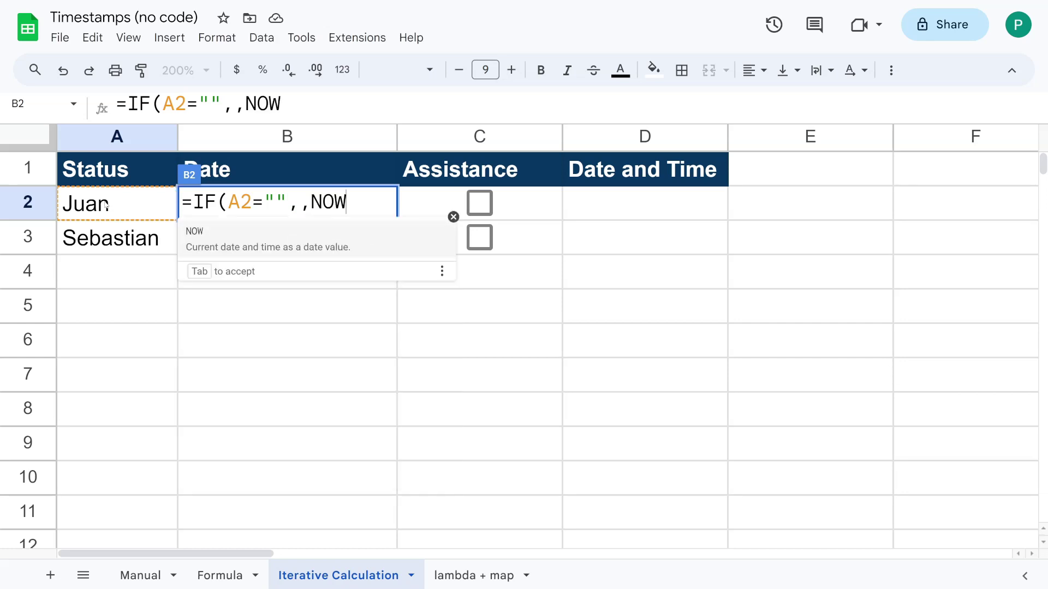
{"action": "type", "text": "())"}
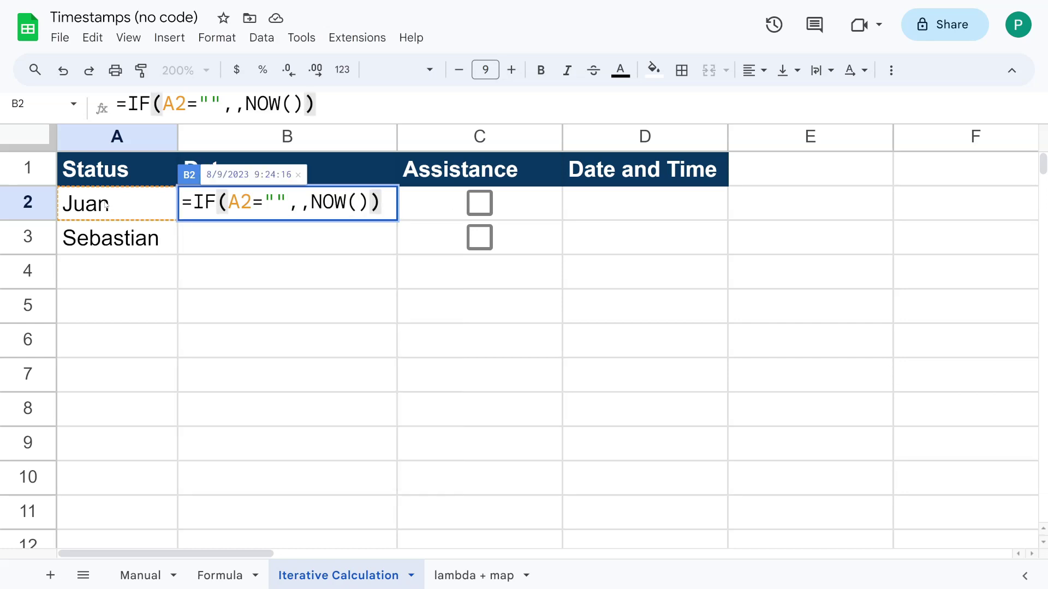
{"action": "key", "text": "Return"}
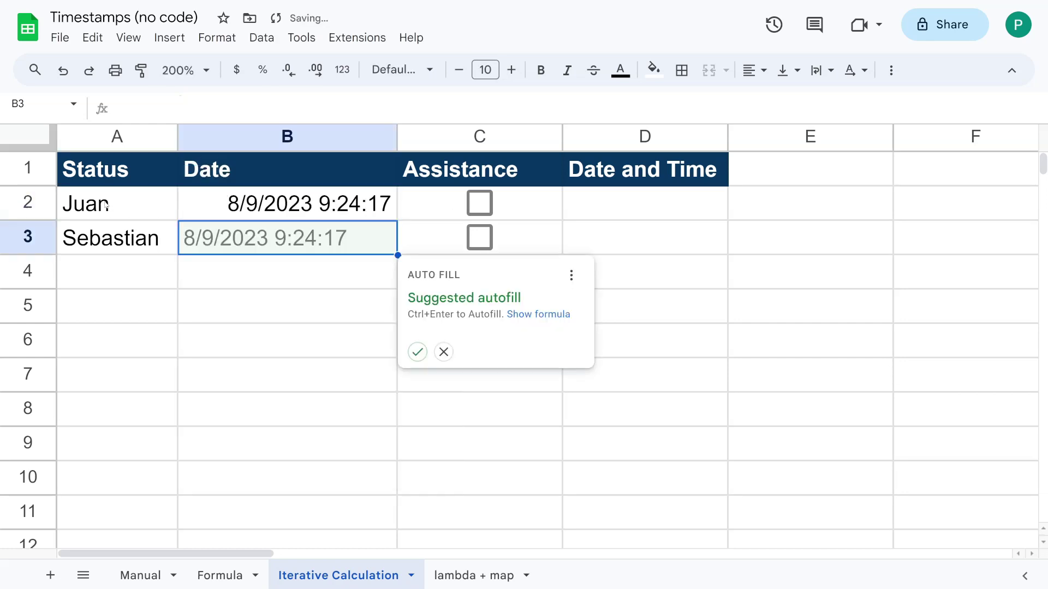
{"action": "left_click", "coordinate": [417, 352]}
{"action": "left_click", "coordinate": [352, 282]}
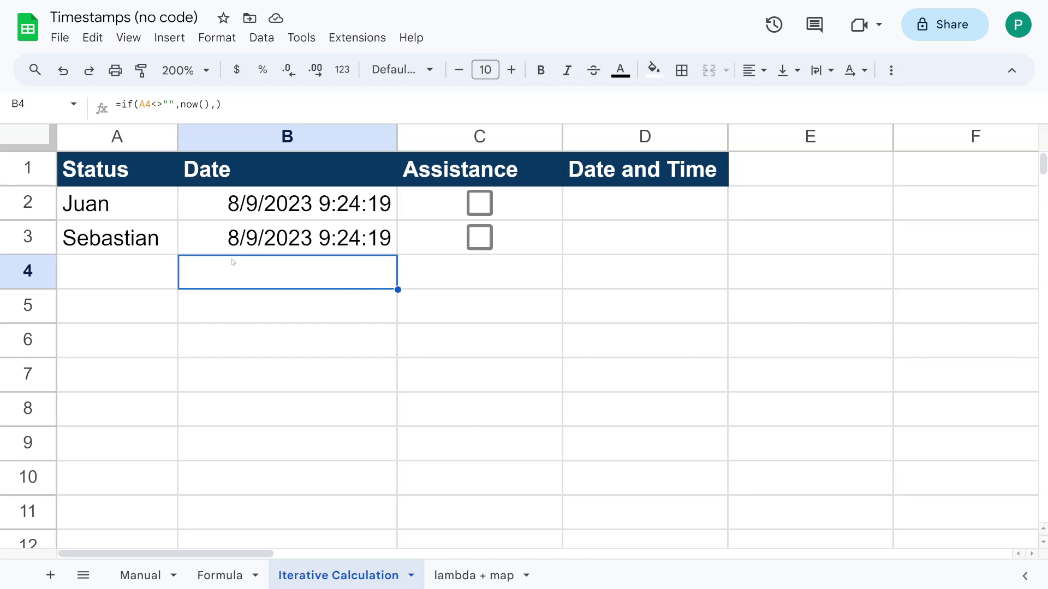
Nest a self-referencing check in the B2 formula so it reads =IF(A2="",,IF(B2="",NOW(),B2))
{"action": "left_click", "coordinate": [292, 203]}
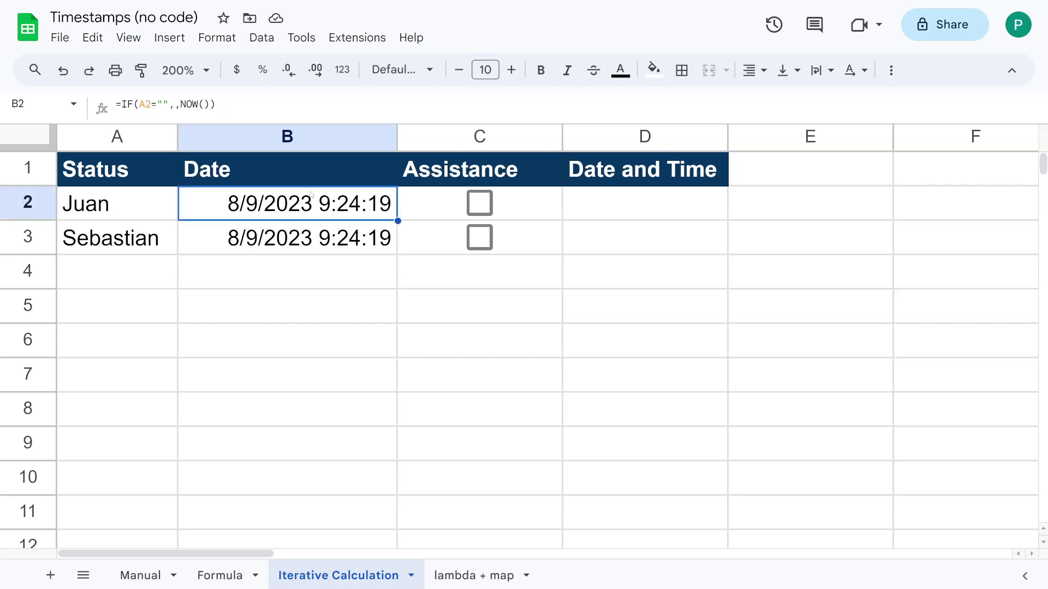
{"action": "key", "text": "ctrl+shift+f"}
{"action": "double_click", "coordinate": [328, 147]}
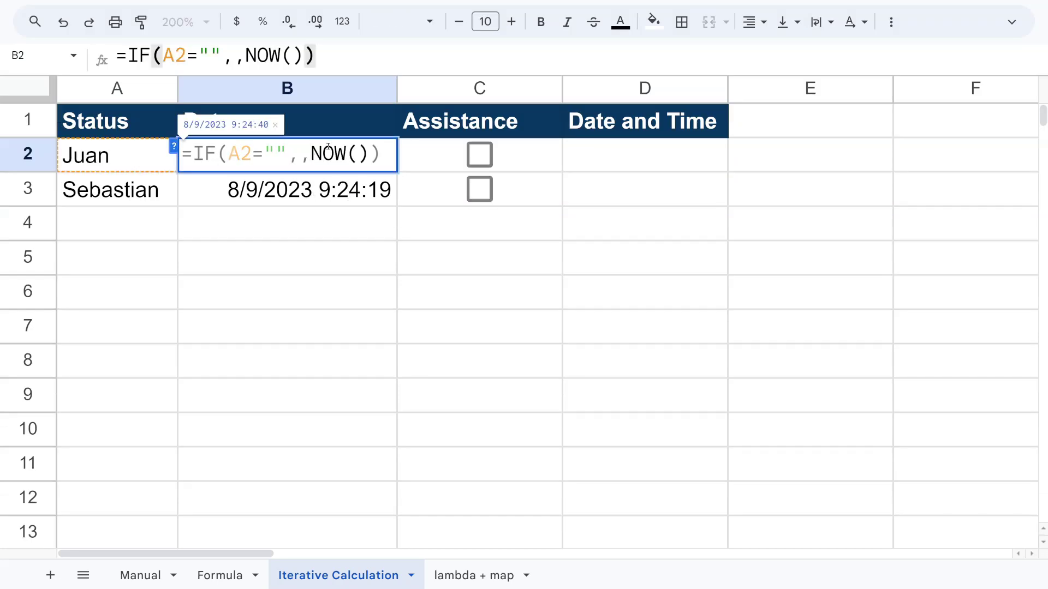
{"action": "left_click", "coordinate": [309, 154]}
{"action": "type", "text": "IF("}
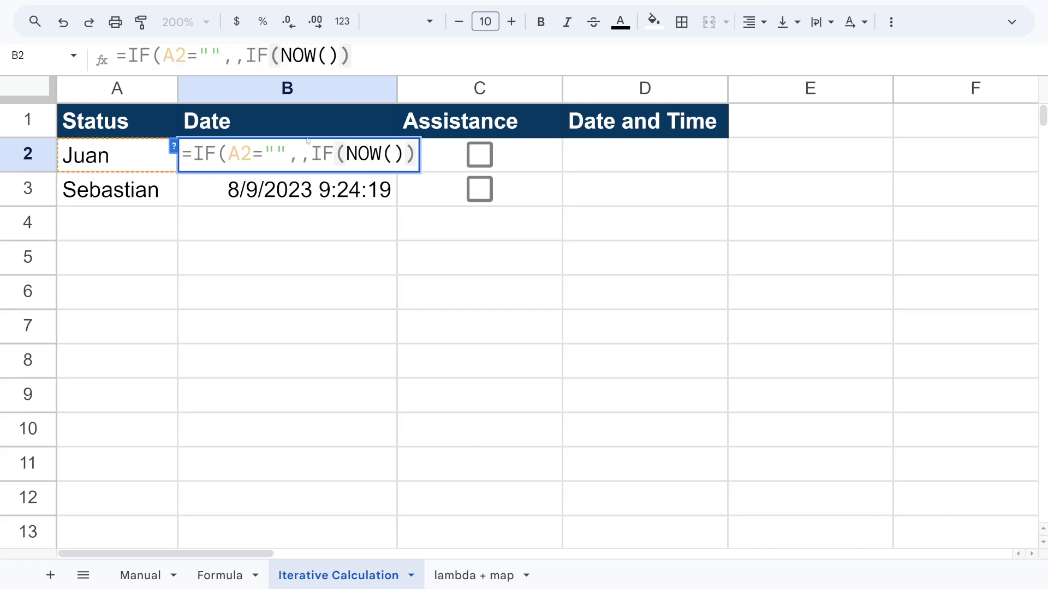
{"action": "type", "text": "B2"}
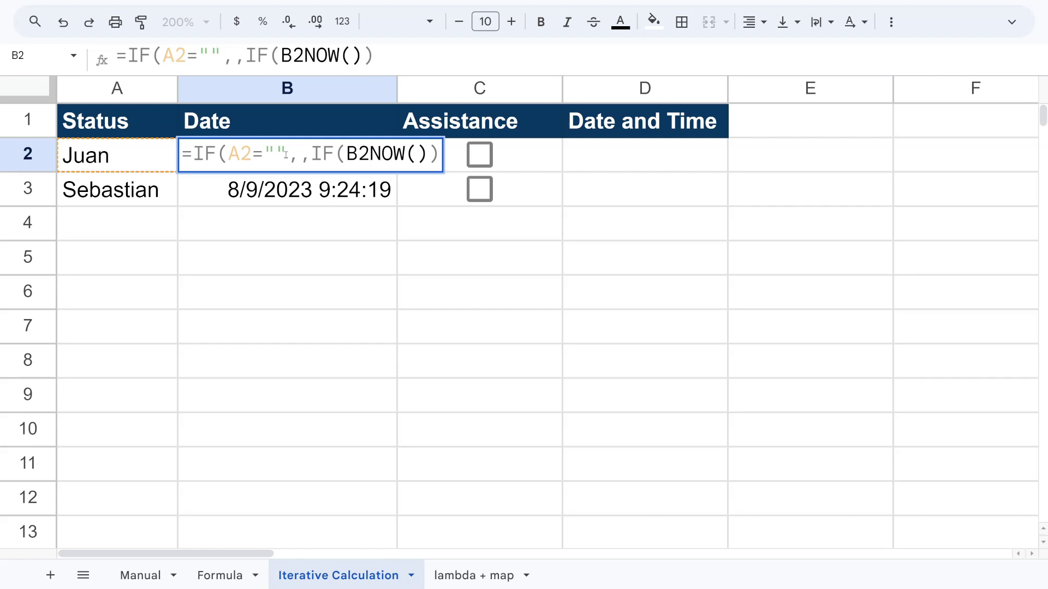
{"action": "type", "text": "=\"\""}
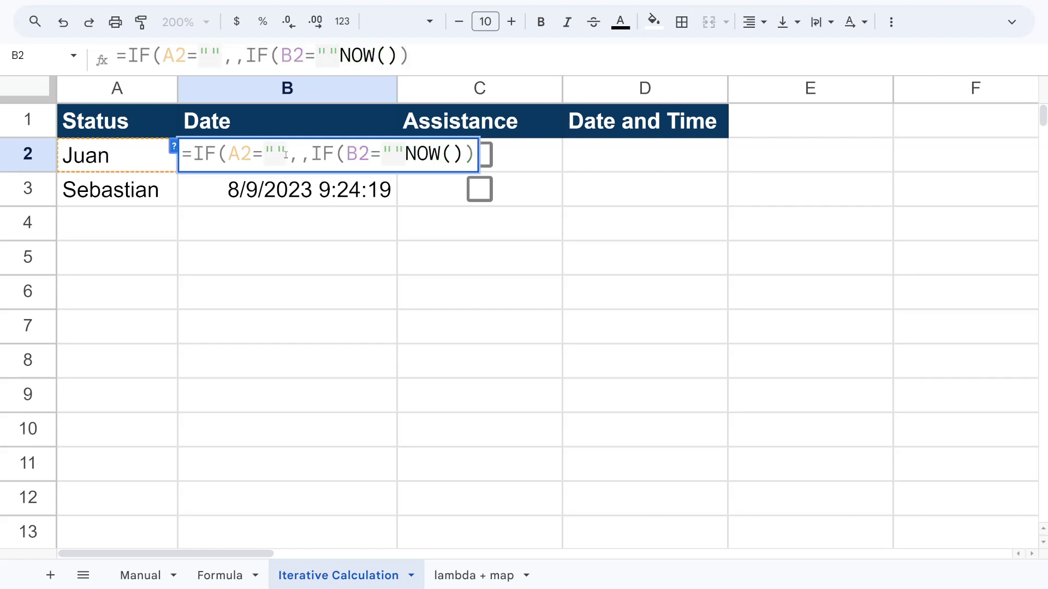
{"action": "type", "text": ","}
{"action": "key", "text": "Right"}
{"action": "key", "text": "Right"}
{"action": "key", "text": "Right"}
{"action": "key", "text": "Right"}
{"action": "key", "text": "Right"}
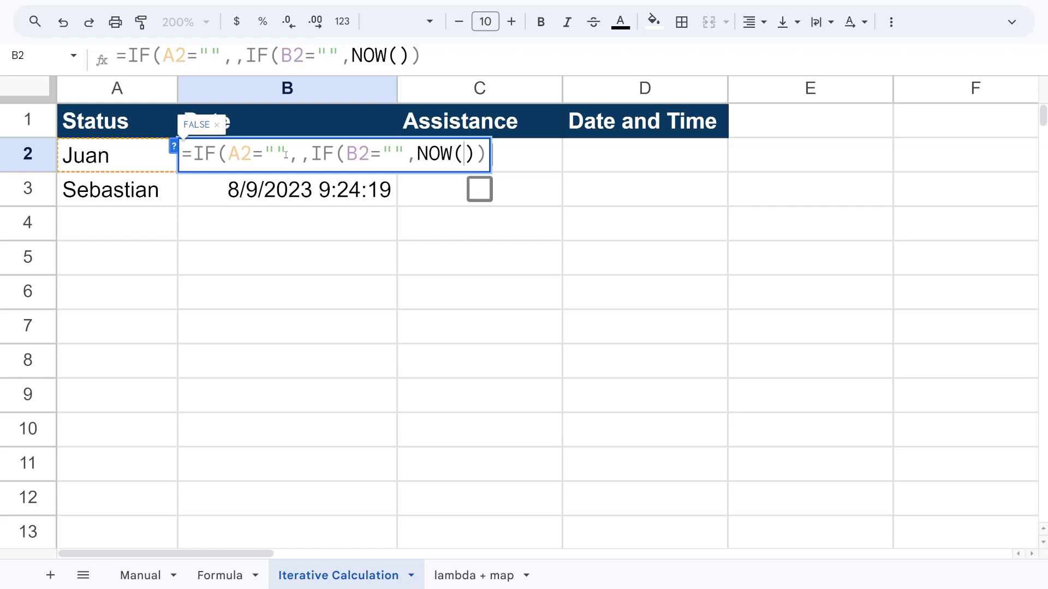
{"action": "type", "text": ",b"}
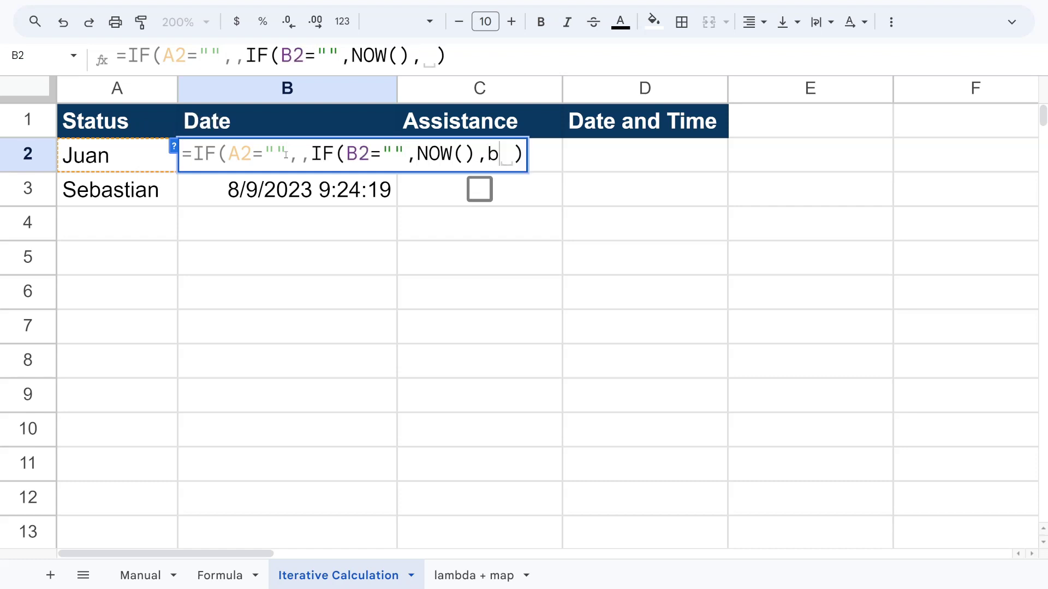
{"action": "key", "text": "BackSpace"}
{"action": "type", "text": "B2"}
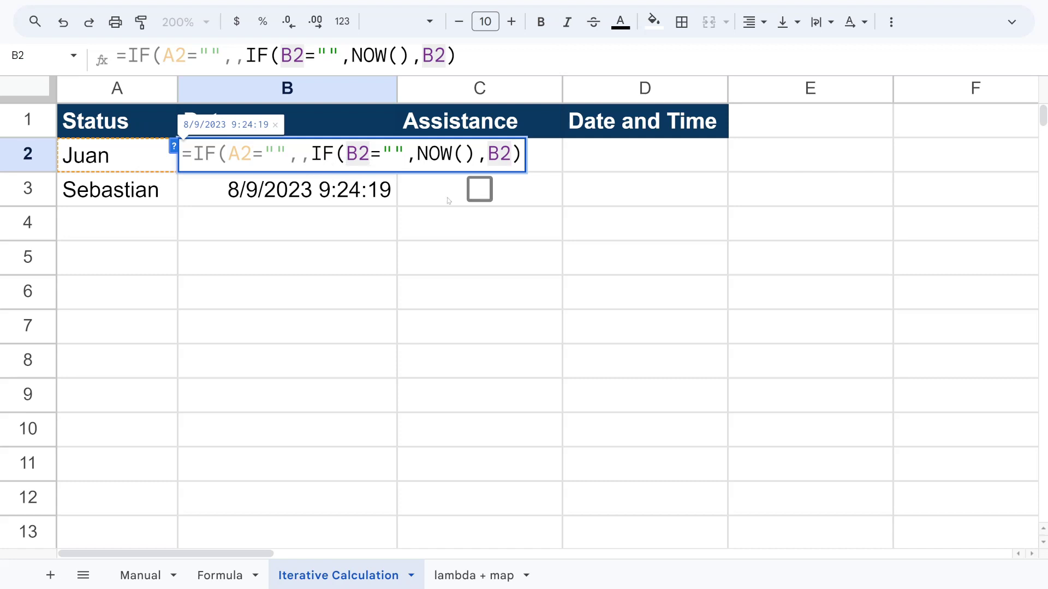
{"action": "key", "text": "Return"}
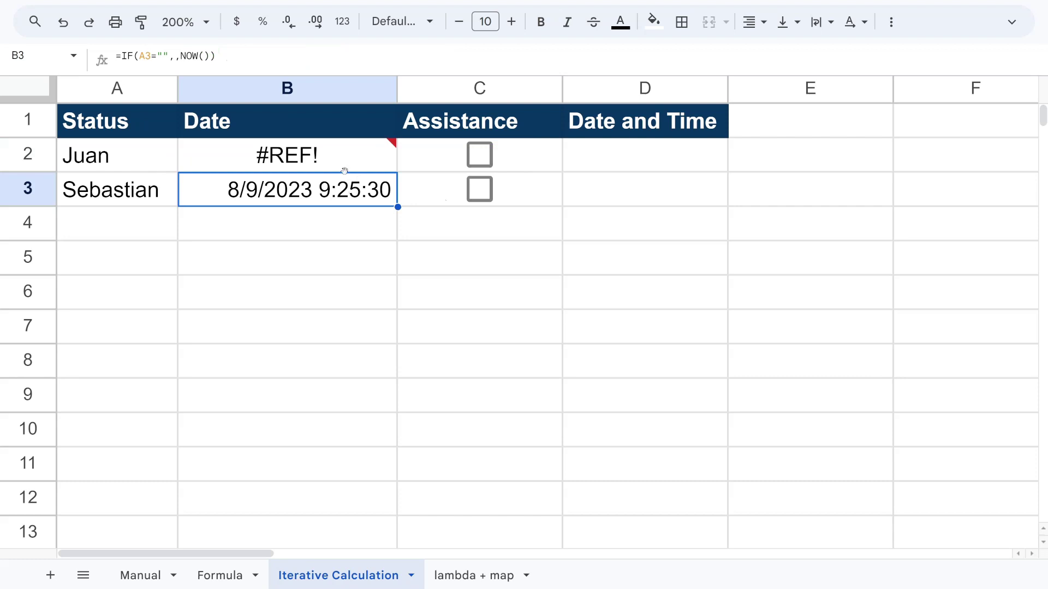
Delete the autofilled formula from B3 and check the error note on B2
{"action": "key", "text": "Delete"}
{"action": "left_click", "coordinate": [321, 161]}
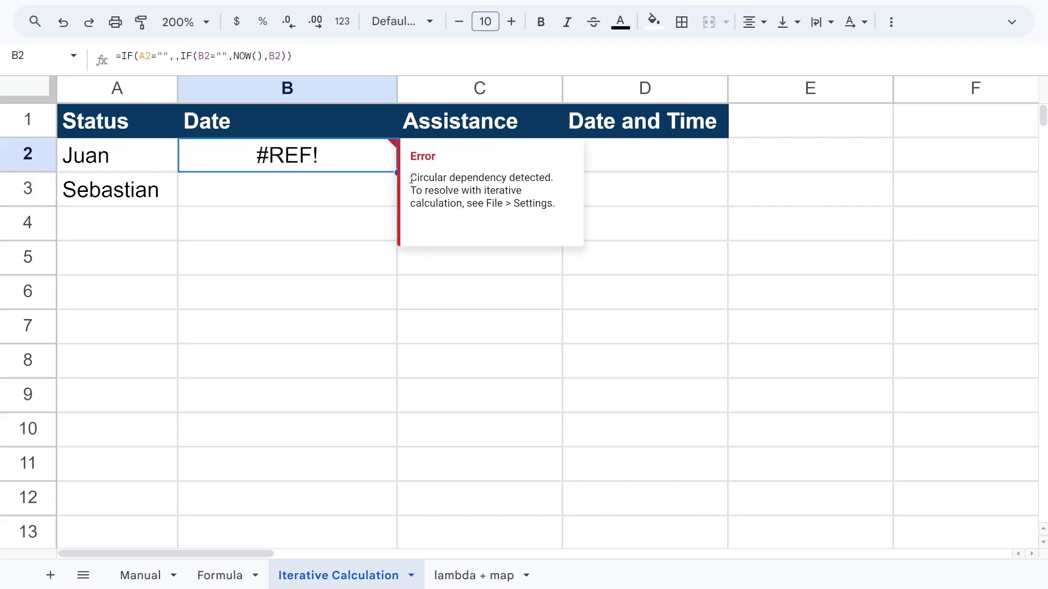
{"action": "left_click", "coordinate": [338, 186]}
{"action": "left_click", "coordinate": [347, 163]}
{"action": "left_click", "coordinate": [346, 194]}
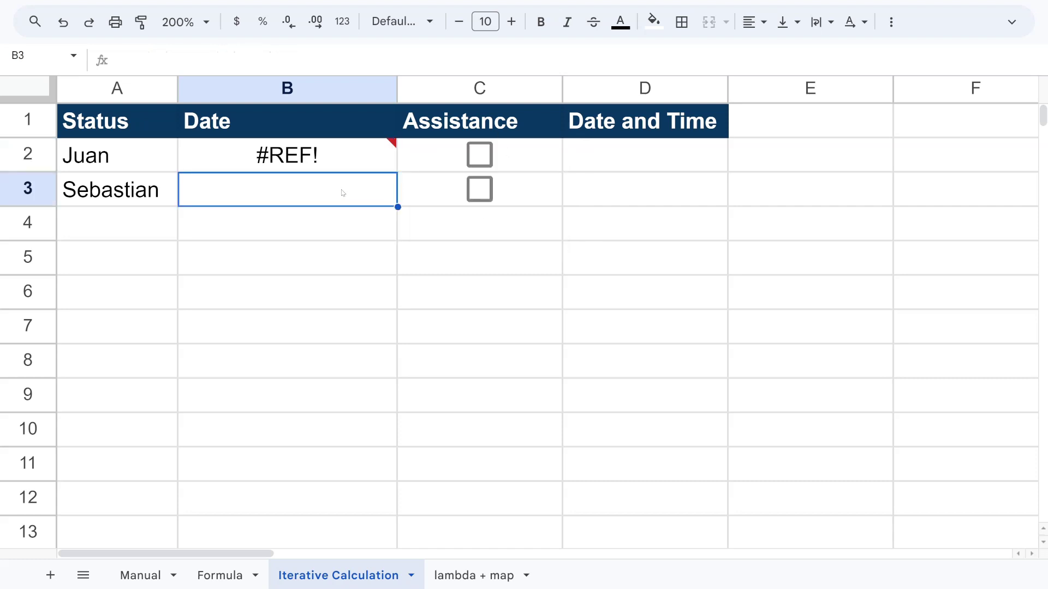
Open the formula in B2 for editing and examine the error explanation attached to it
{"action": "left_click", "coordinate": [339, 168]}
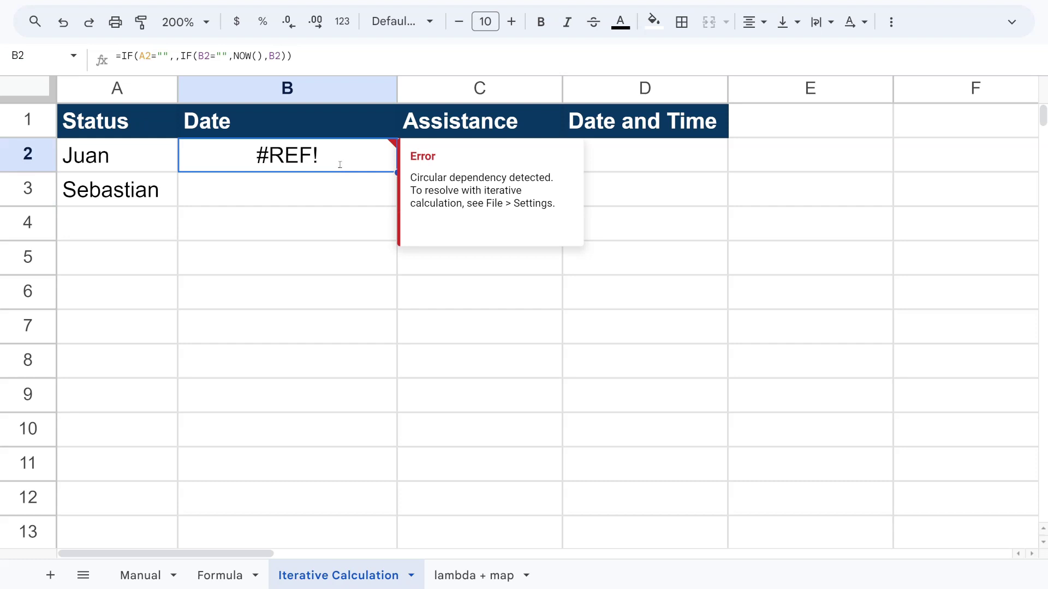
{"action": "double_click", "coordinate": [340, 167]}
{"action": "mouse_move", "coordinate": [401, 154]}
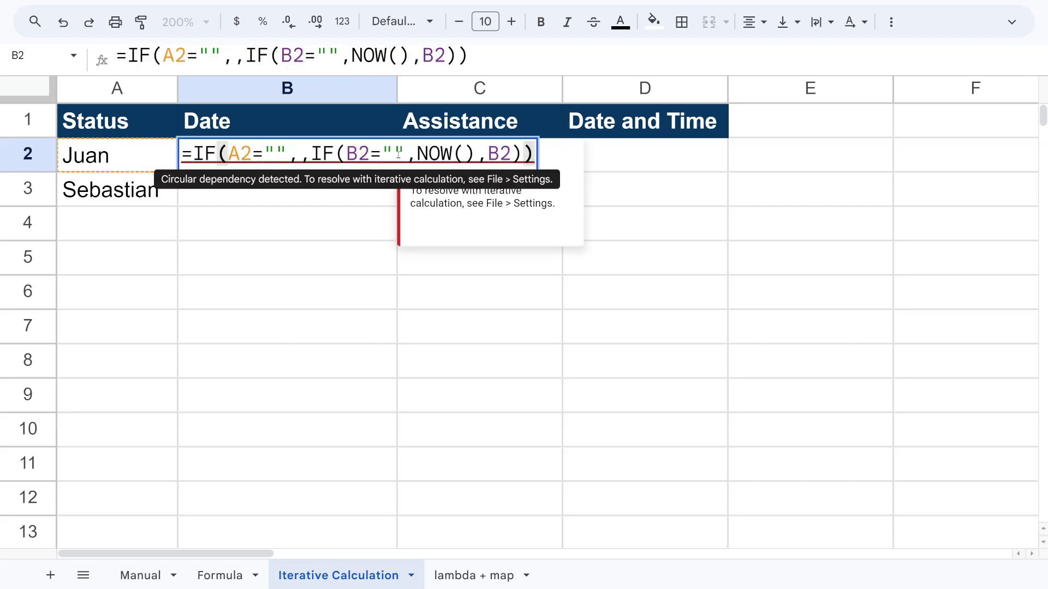
Change the inner check in the B2 formula to B2=0 and dismiss the suggested autofill for B3
{"action": "left_click_drag", "start_coordinate": [403, 154], "coordinate": [349, 154]}
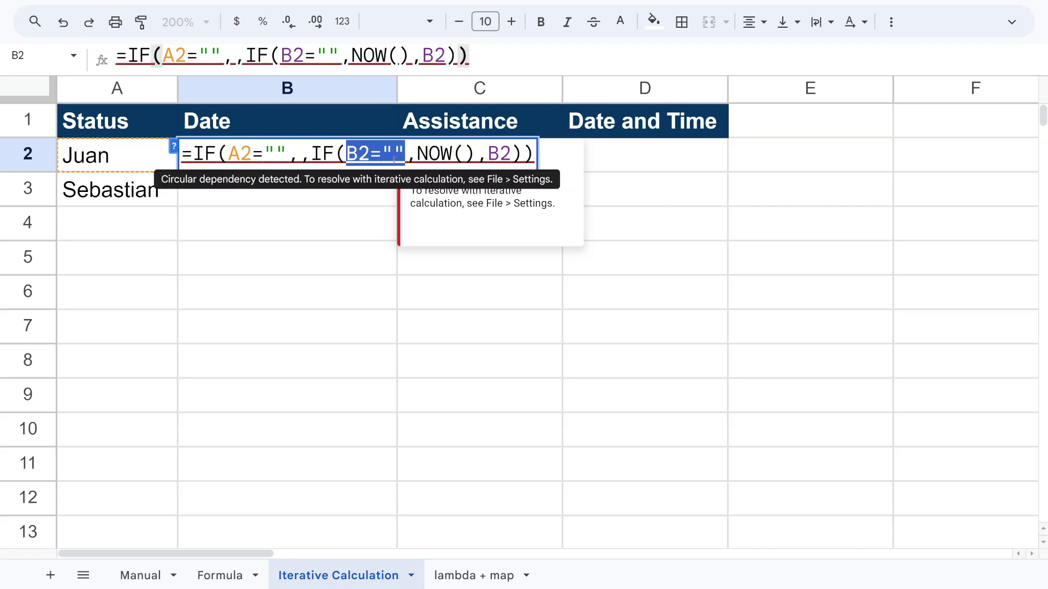
{"action": "left_click_drag", "start_coordinate": [404, 154], "coordinate": [382, 154]}
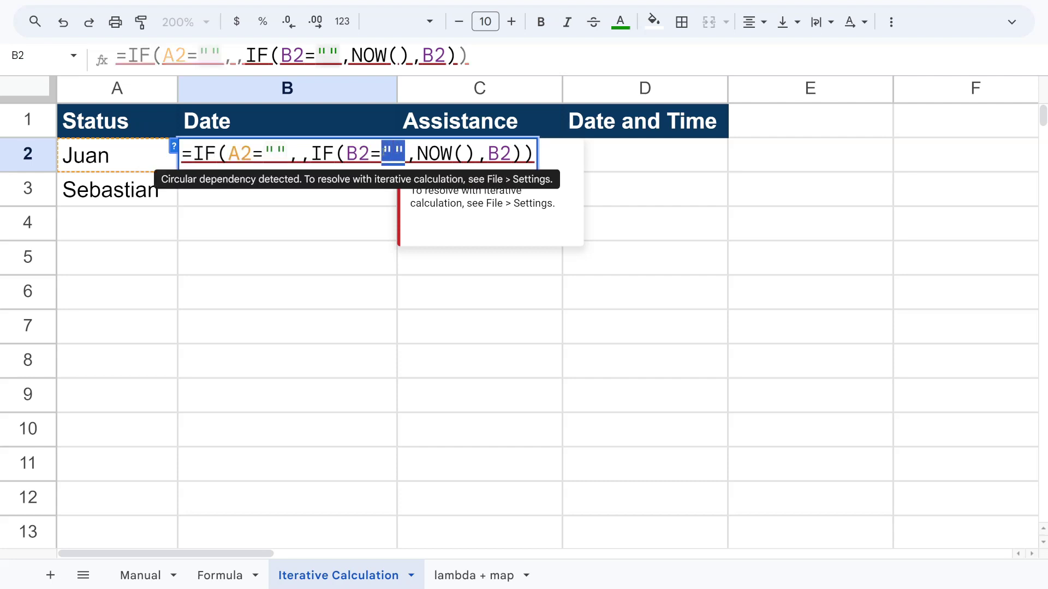
{"action": "type", "text": "0"}
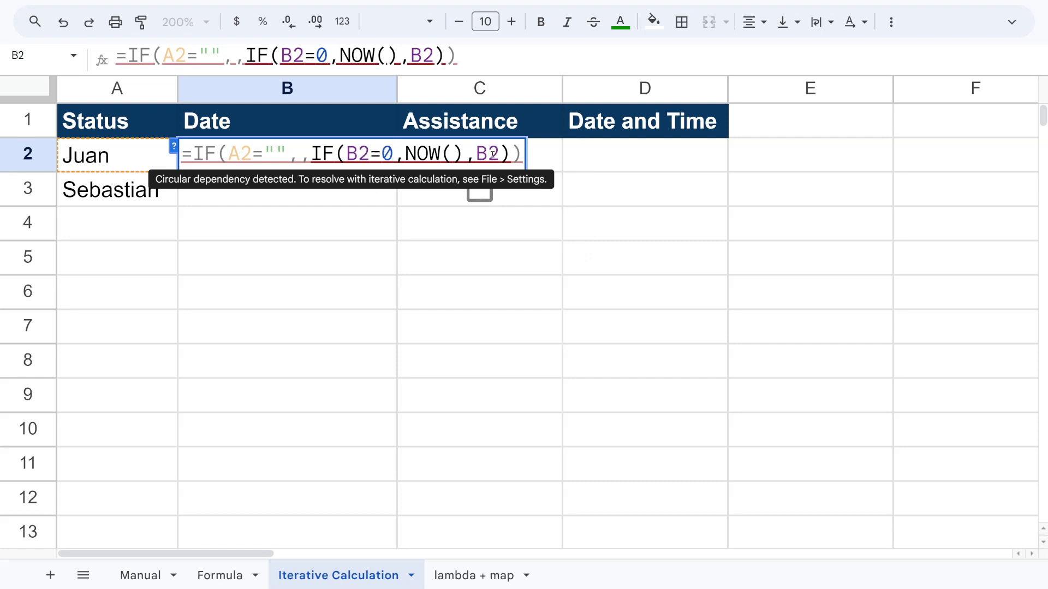
{"action": "key", "text": "Return"}
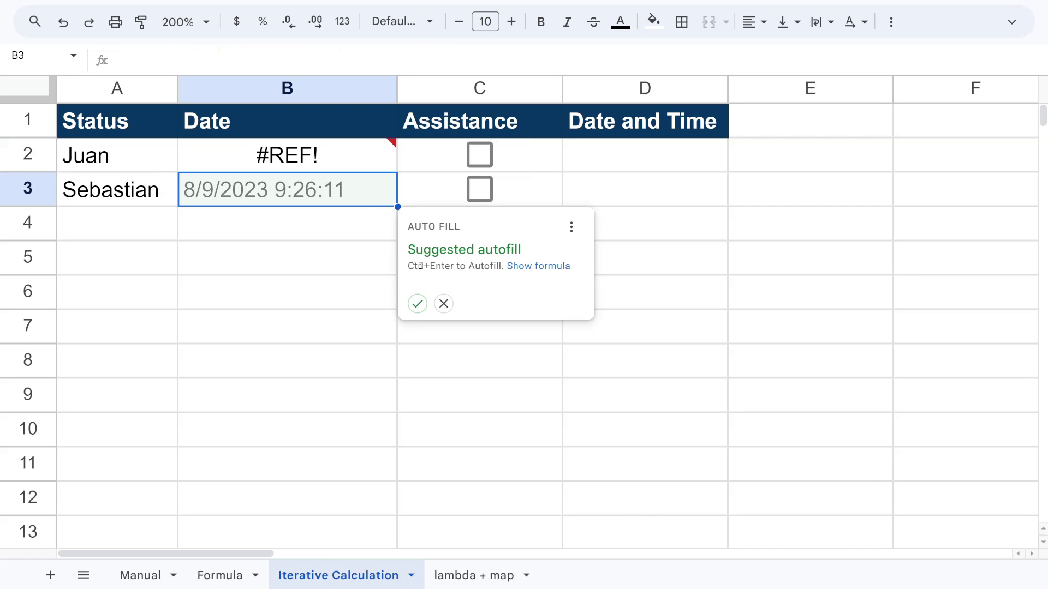
{"action": "left_click", "coordinate": [443, 304]}
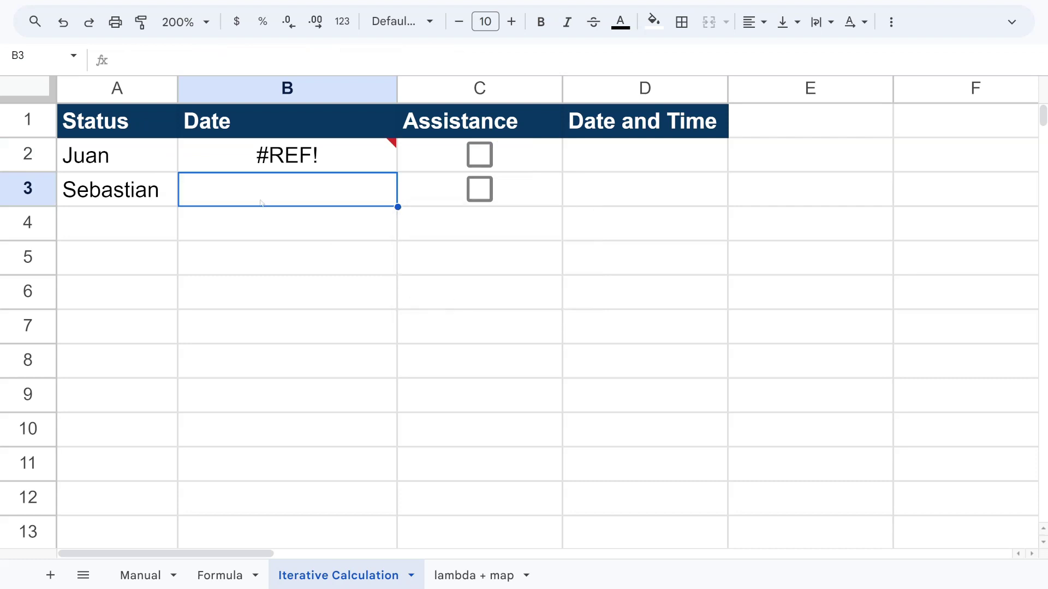
Turn on iterative calculation for the spreadsheet with a maximum of 1 iteration and save the settings
{"action": "left_click", "coordinate": [1023, 24]}
{"action": "left_click", "coordinate": [60, 37]}
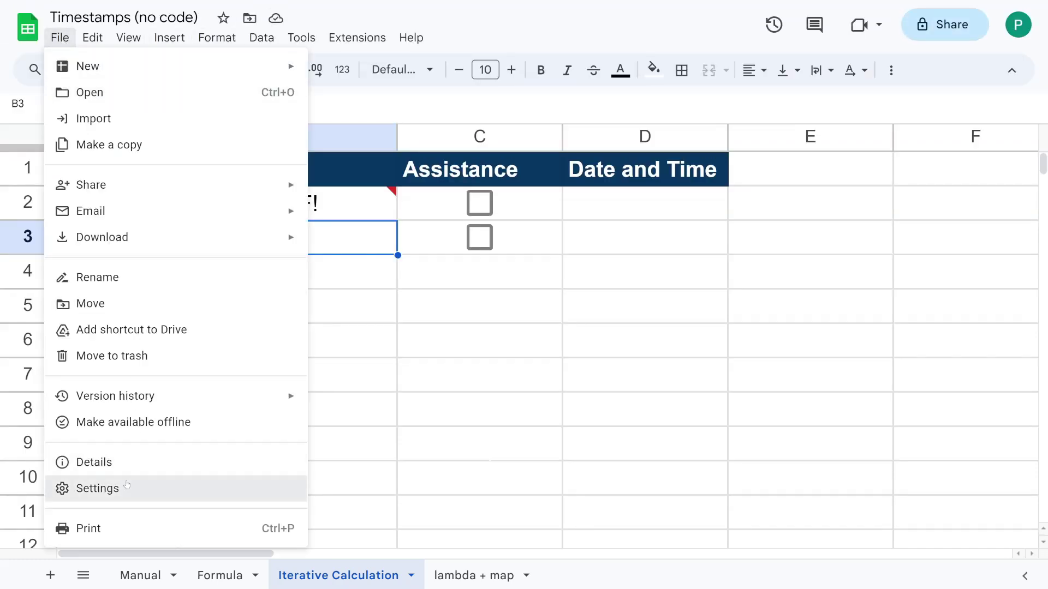
{"action": "left_click", "coordinate": [97, 488]}
{"action": "left_click", "coordinate": [426, 179]}
{"action": "left_click", "coordinate": [284, 349]}
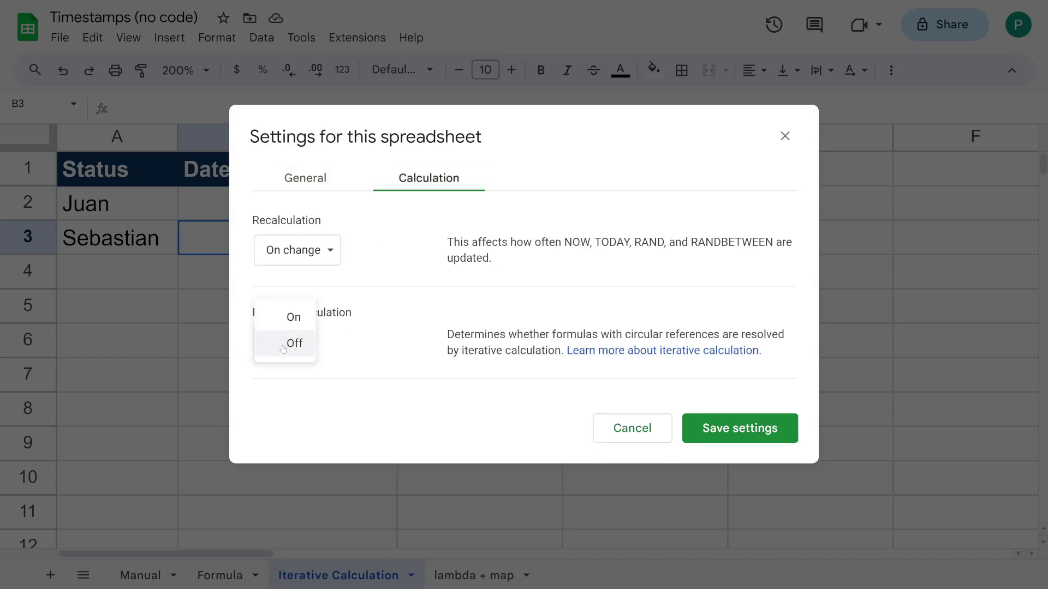
{"action": "left_click", "coordinate": [297, 319]}
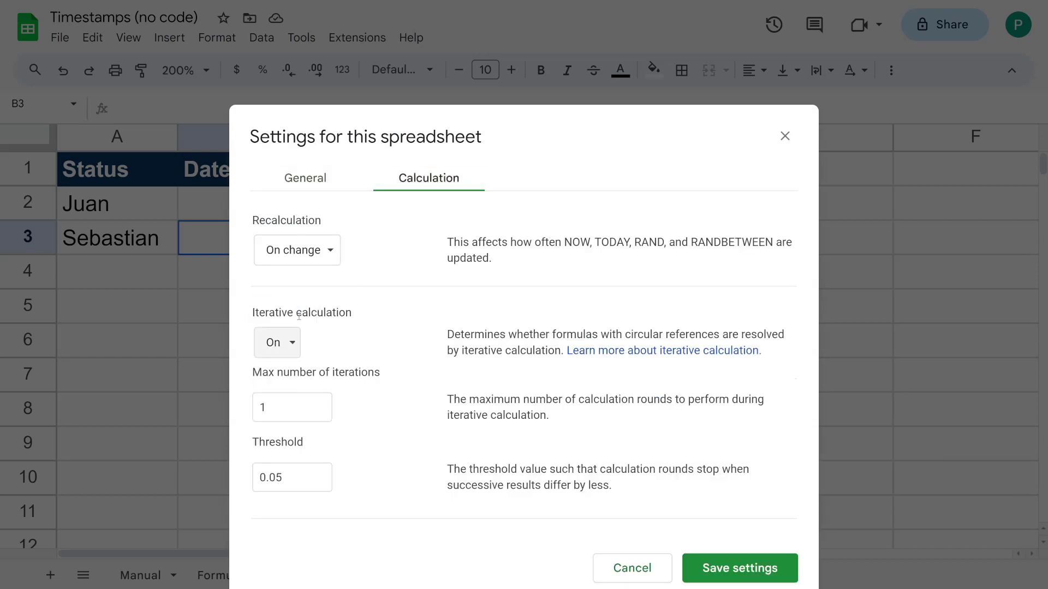
{"action": "left_click", "coordinate": [281, 405]}
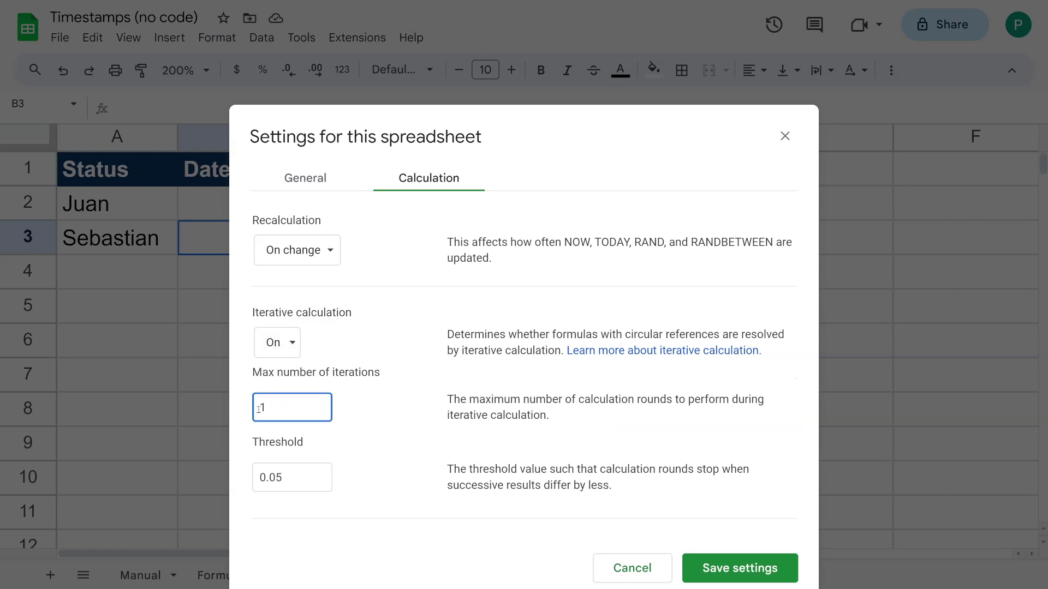
{"action": "left_click_drag", "start_coordinate": [270, 409], "coordinate": [253, 410]}
{"action": "type", "text": "1"}
{"action": "left_click", "coordinate": [775, 569]}
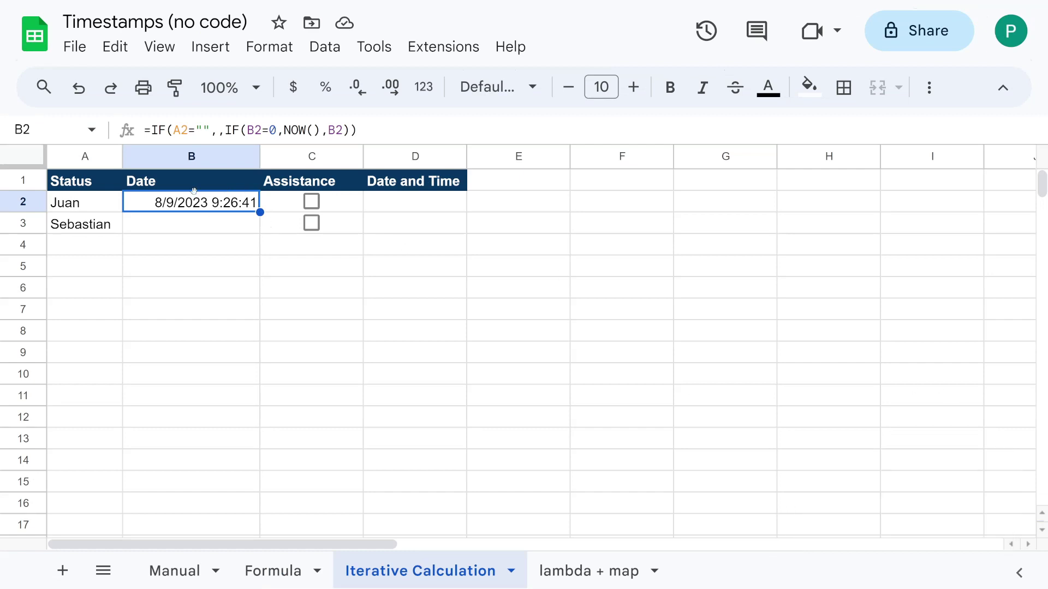
Fill the B2 timestamp formula down column B and reload the spreadsheet to test the timestamps
{"action": "left_click_drag", "start_coordinate": [261, 213], "coordinate": [260, 234]}
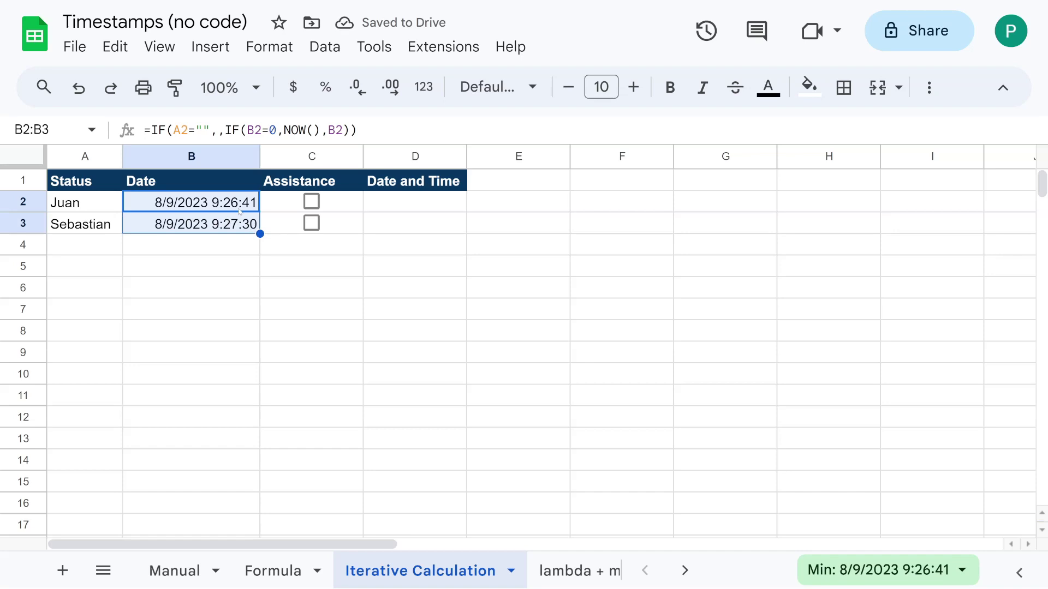
{"action": "left_click", "coordinate": [235, 244]}
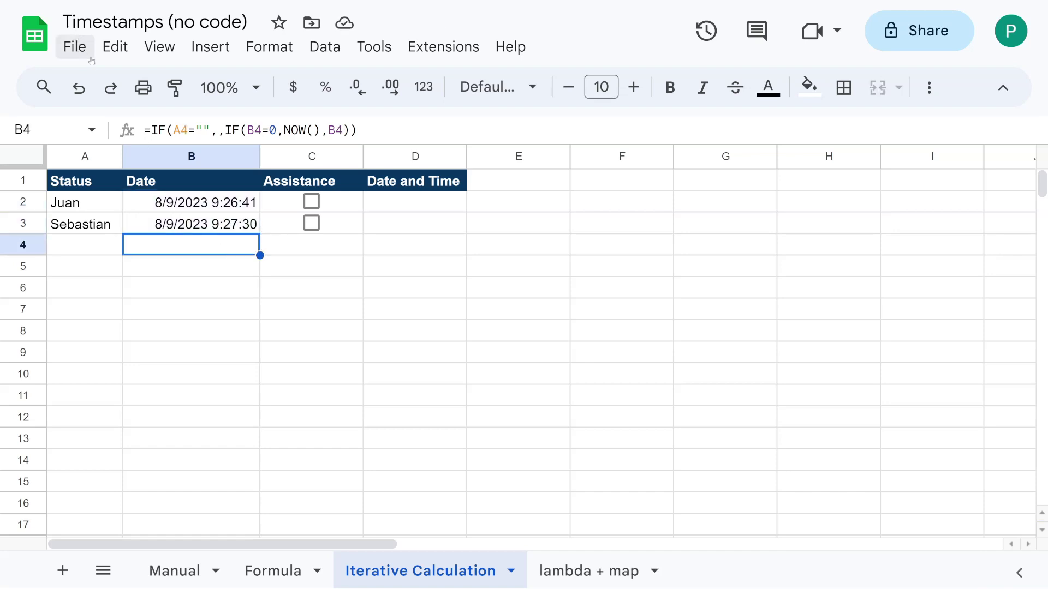
{"action": "key", "text": "F5"}
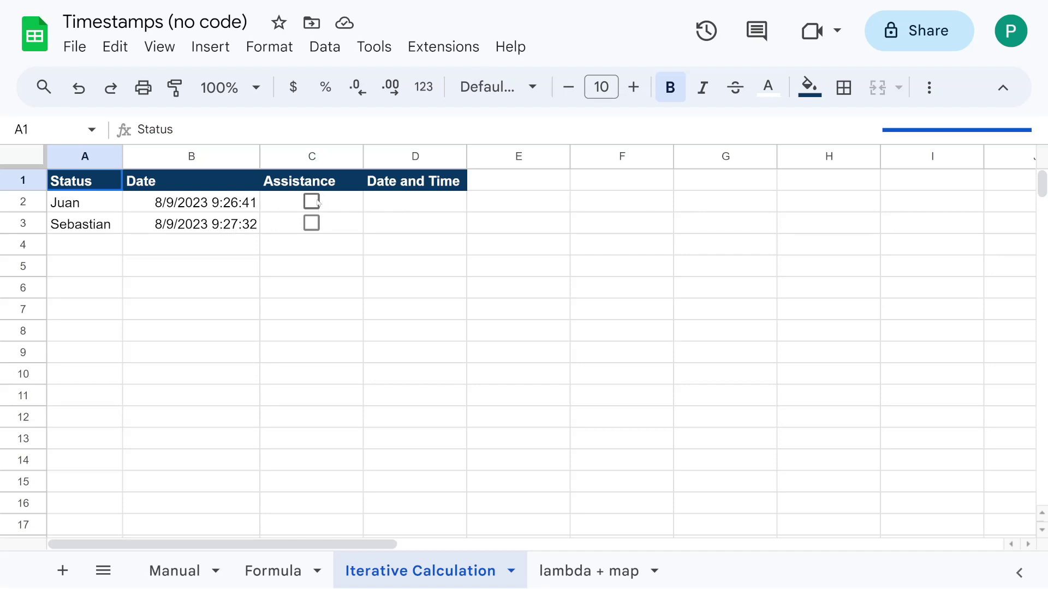
Copy the B2 formula into D2 and widen column D to show the full timestamp
{"action": "left_click", "coordinate": [245, 205]}
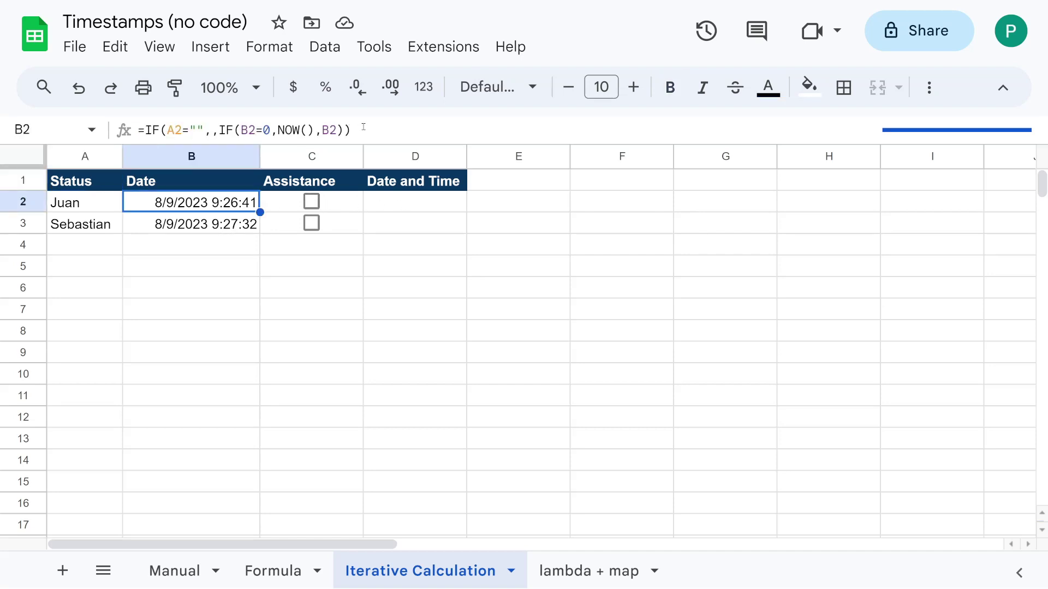
{"action": "left_click", "coordinate": [393, 208]}
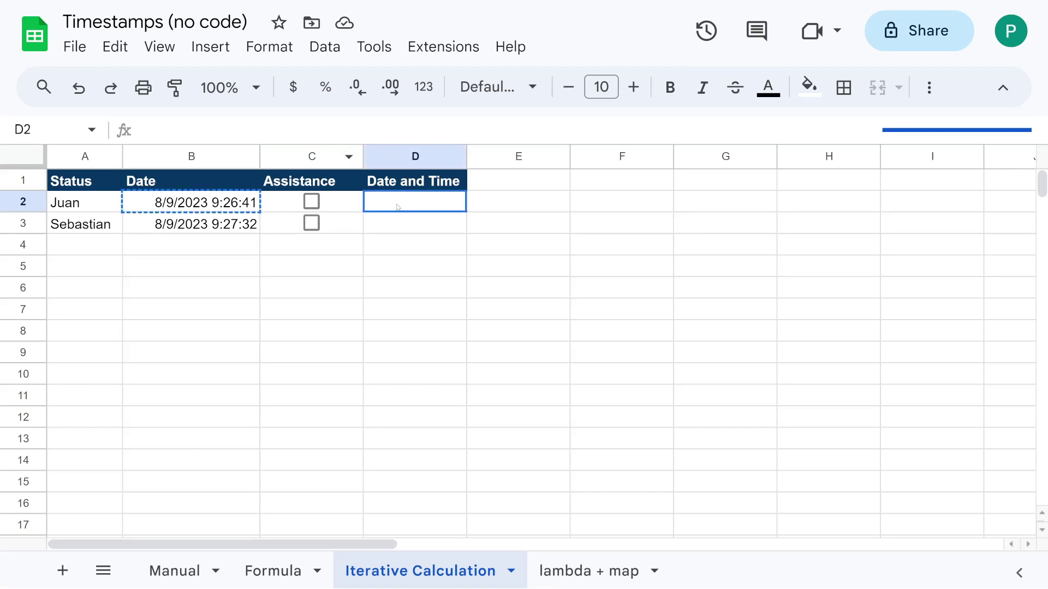
{"action": "type", "text": "=IF(C2=\"\",,IF(D2=0,NOW(),D2))"}
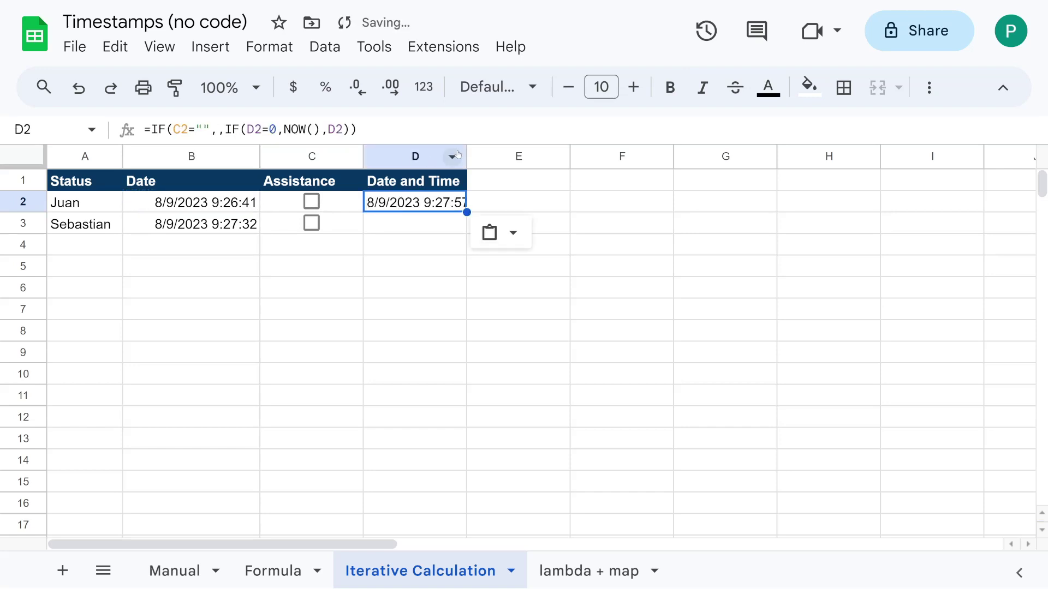
{"action": "left_click_drag", "start_coordinate": [467, 157], "coordinate": [583, 164]}
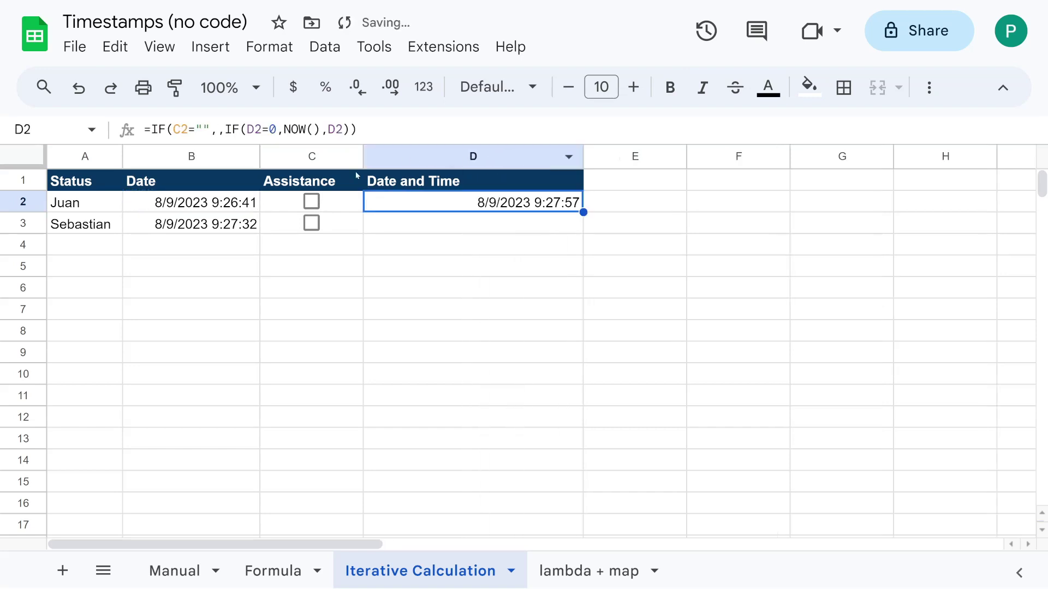
Change the first condition in the D2 formula to C2=false and fill the formula down to D3
{"action": "left_click", "coordinate": [213, 130]}
{"action": "left_click_drag", "start_coordinate": [211, 130], "coordinate": [196, 131]}
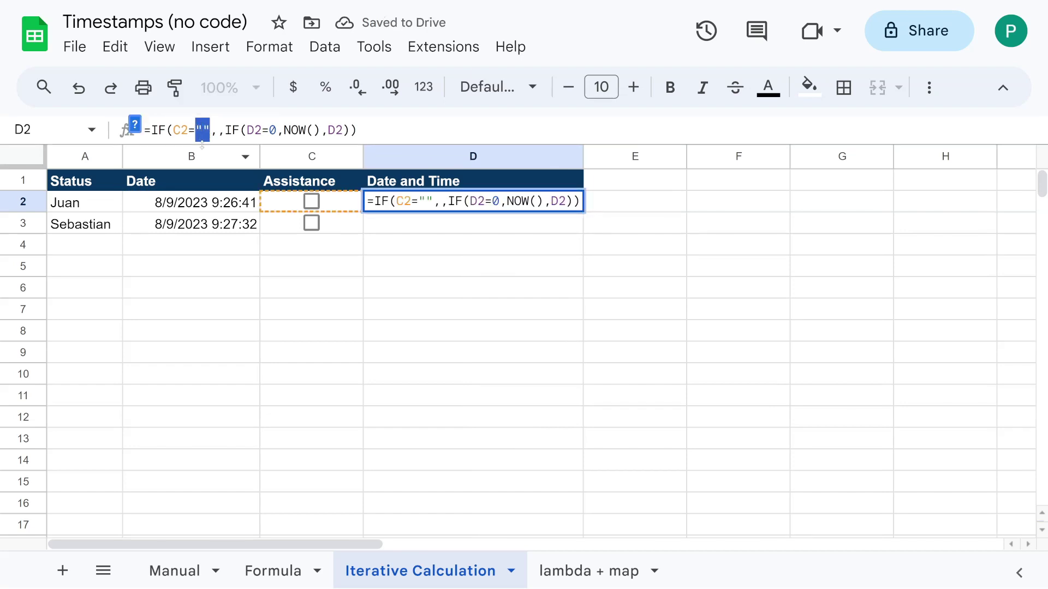
{"action": "type", "text": "F"}
{"action": "key", "text": "BackSpace"}
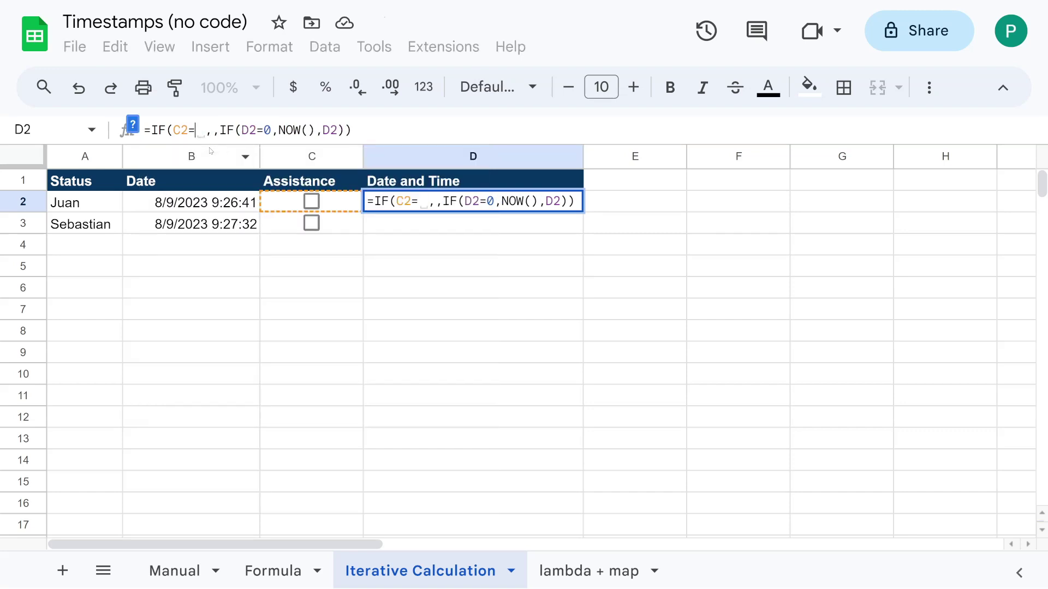
{"action": "type", "text": "false"}
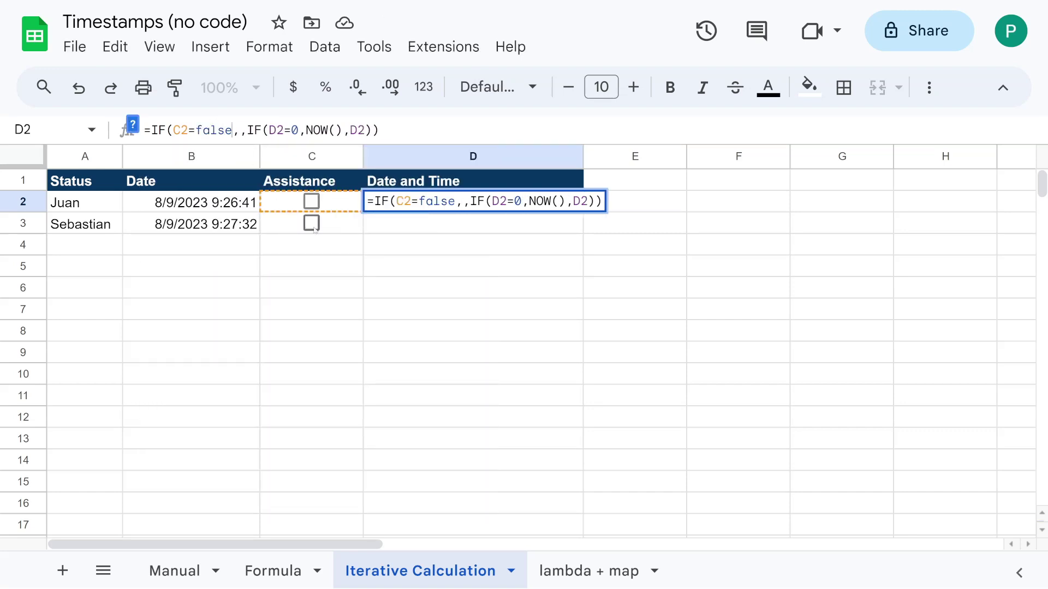
{"action": "key", "text": "Return"}
{"action": "key", "text": "Up"}
{"action": "left_click_drag", "start_coordinate": [582, 211], "coordinate": [582, 229]}
{"action": "left_click", "coordinate": [406, 255]}
Tick the Assistance checkboxes in C2 and C3, and reload the spreadsheet to test their timestamps
{"action": "left_click", "coordinate": [311, 202]}
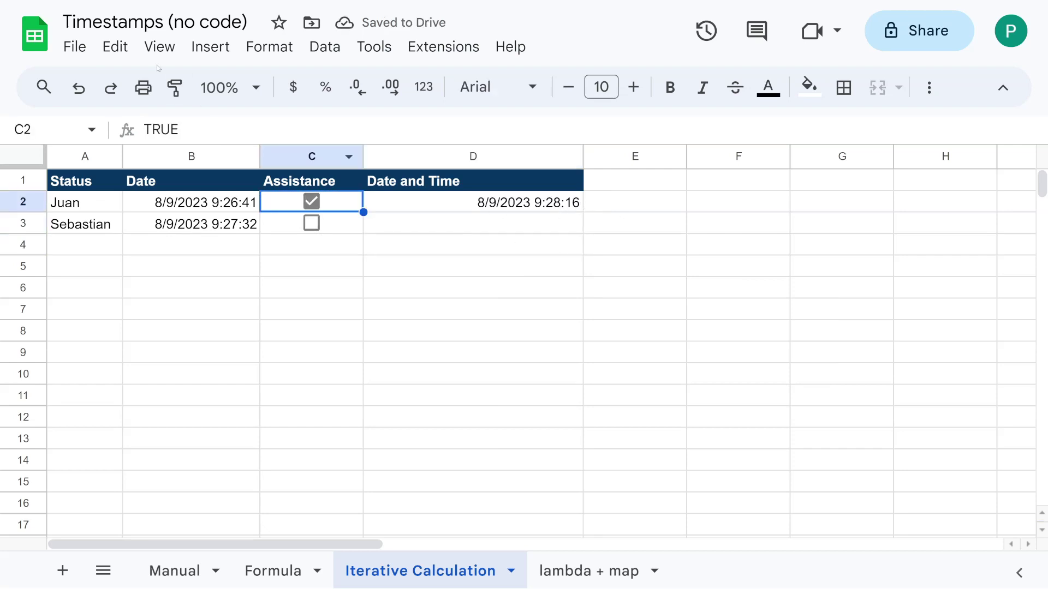
{"action": "left_click", "coordinate": [311, 224]}
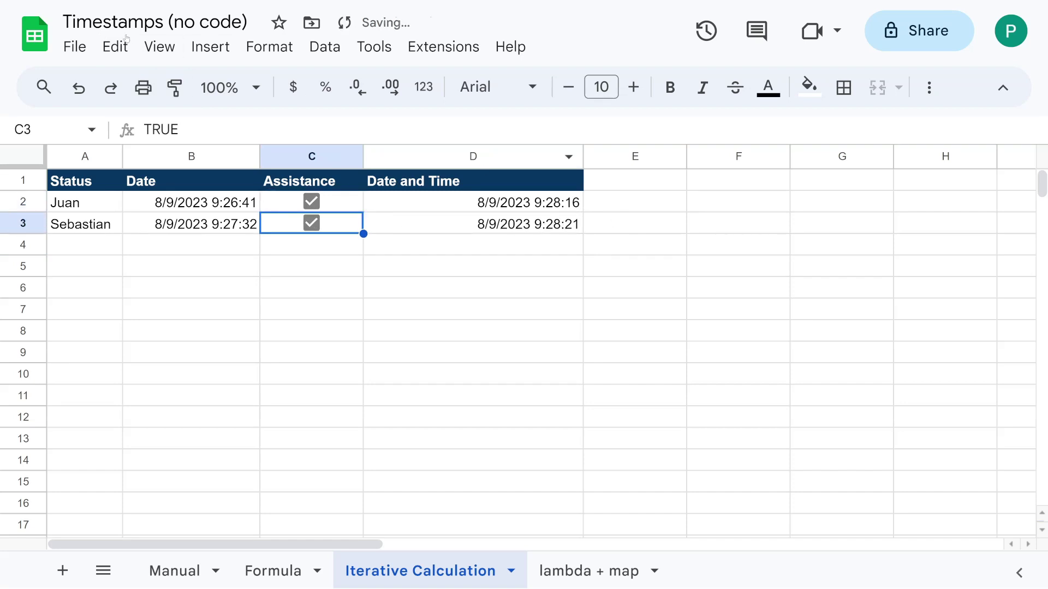
{"action": "key", "text": "F5"}
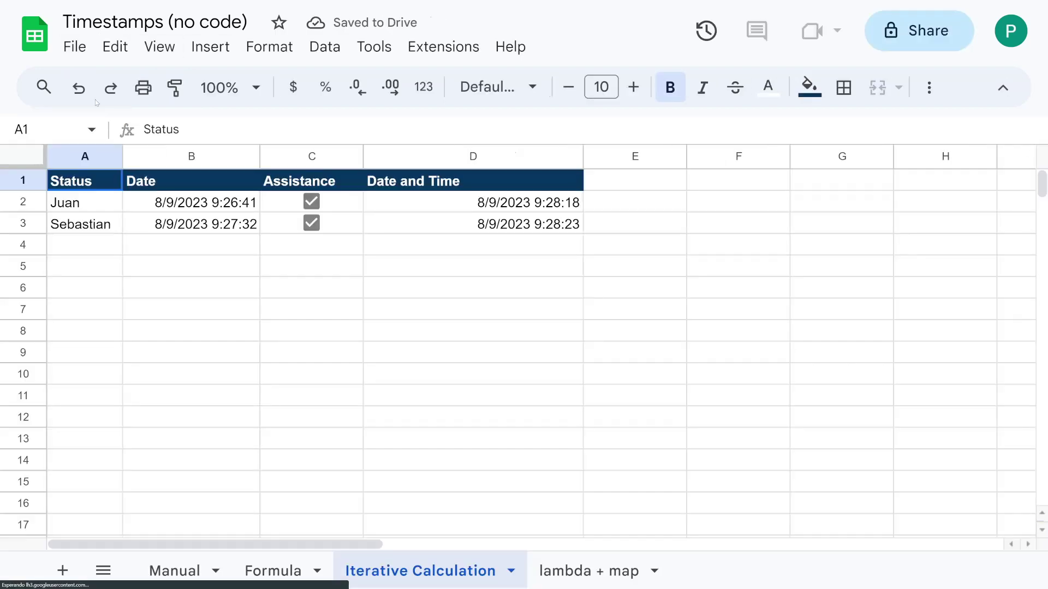
Fit columns A through D to their contents and check the formulas in D2 and D3
{"action": "double_click", "coordinate": [584, 157]}
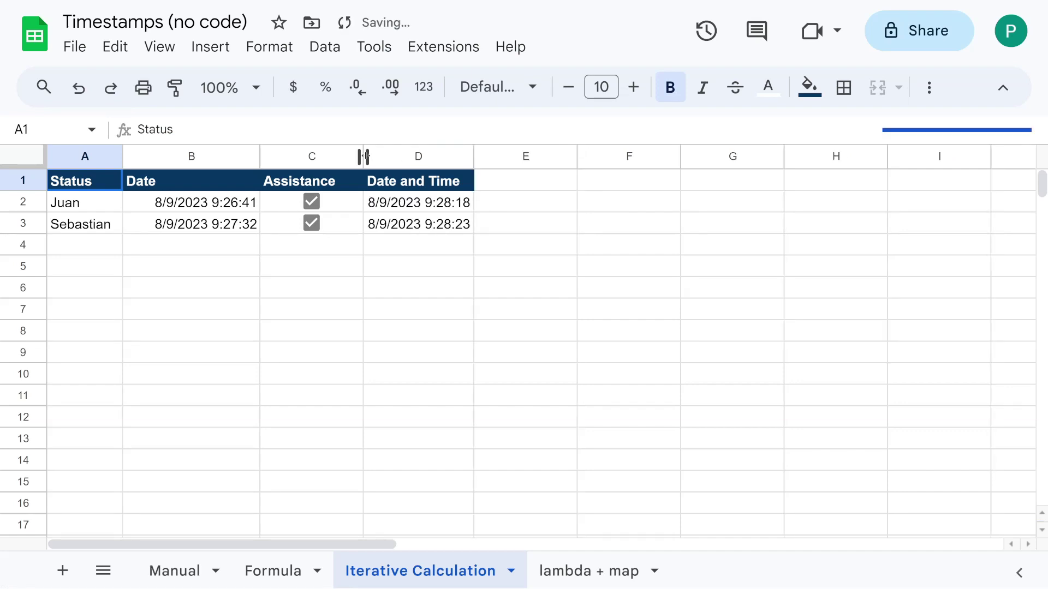
{"action": "double_click", "coordinate": [363, 157]}
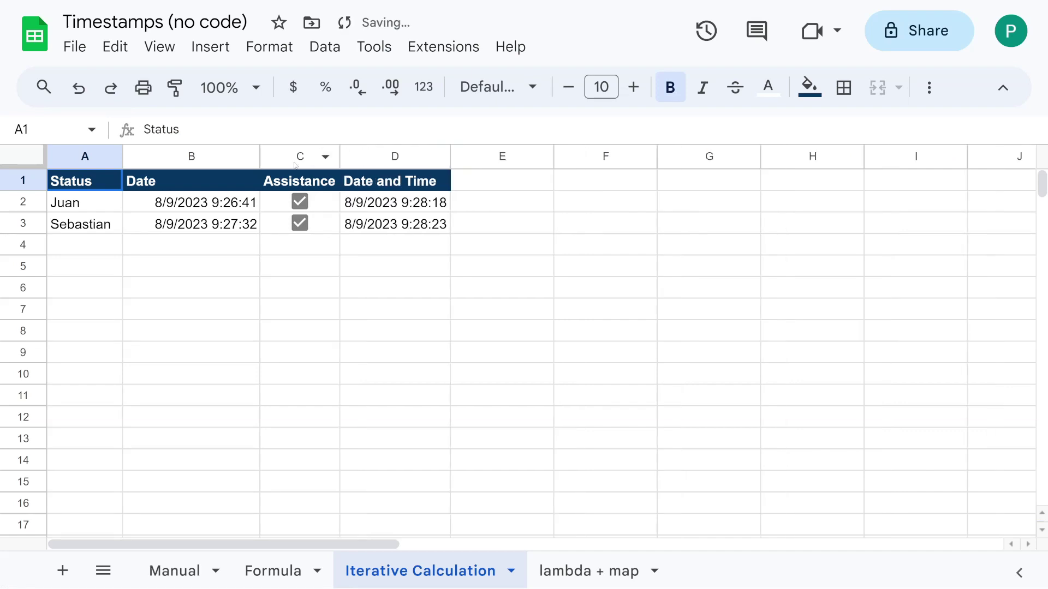
{"action": "double_click", "coordinate": [259, 157]}
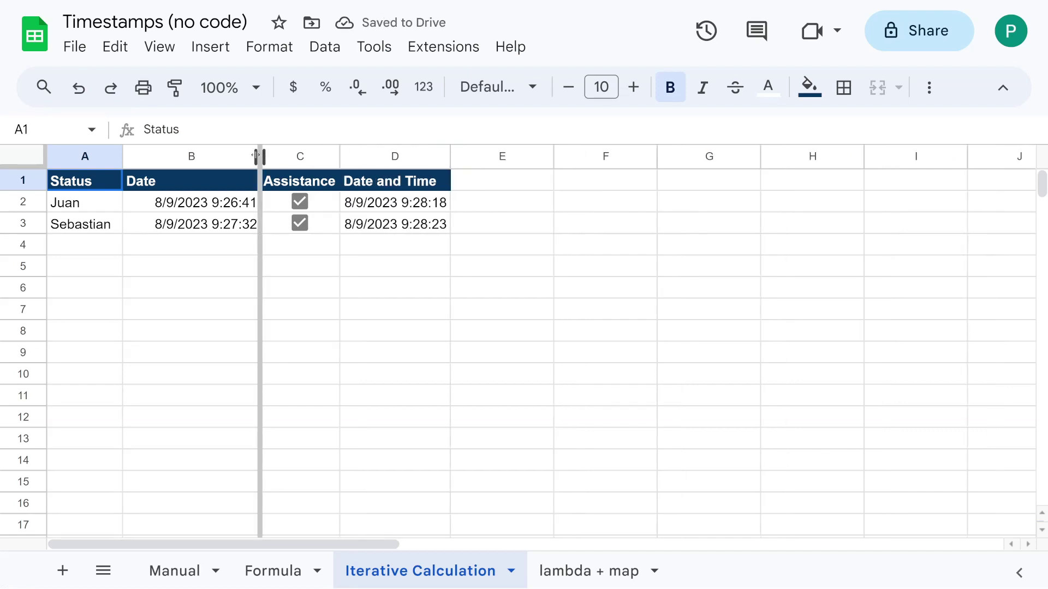
{"action": "double_click", "coordinate": [124, 157]}
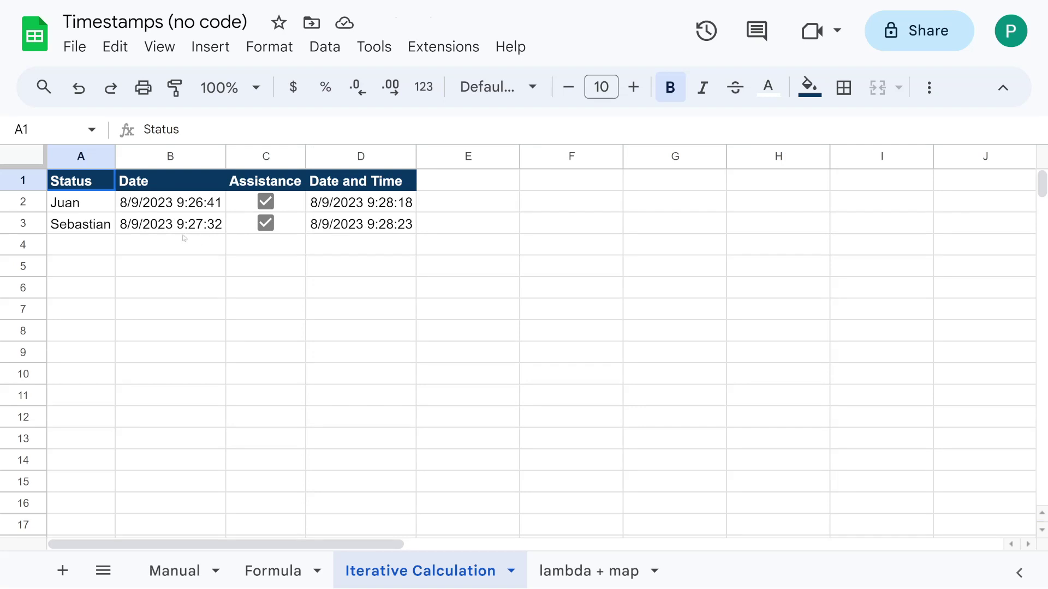
{"action": "left_click", "coordinate": [398, 205]}
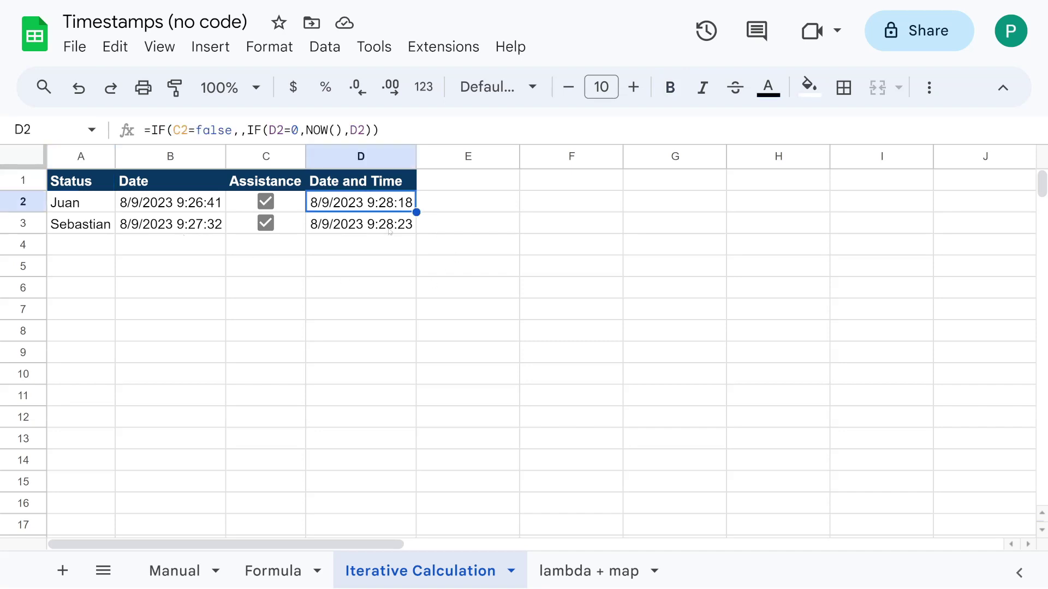
{"action": "left_click", "coordinate": [390, 227]}
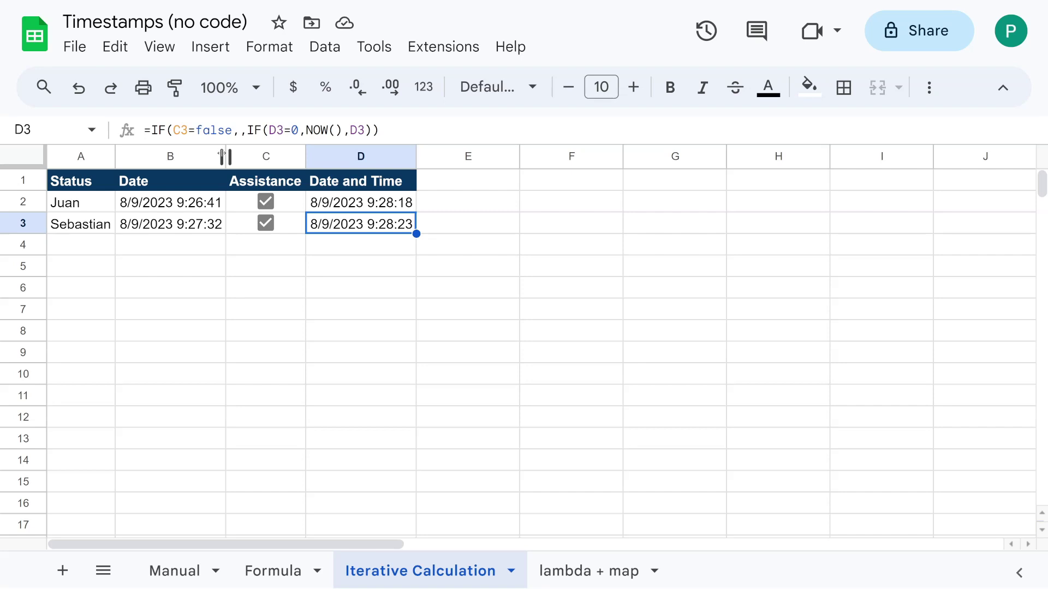
Copy the two Status entries and ticked Assistance checkboxes from the Iterative Calculation sheet to the lambda + map sheet
{"action": "left_click", "coordinate": [599, 571]}
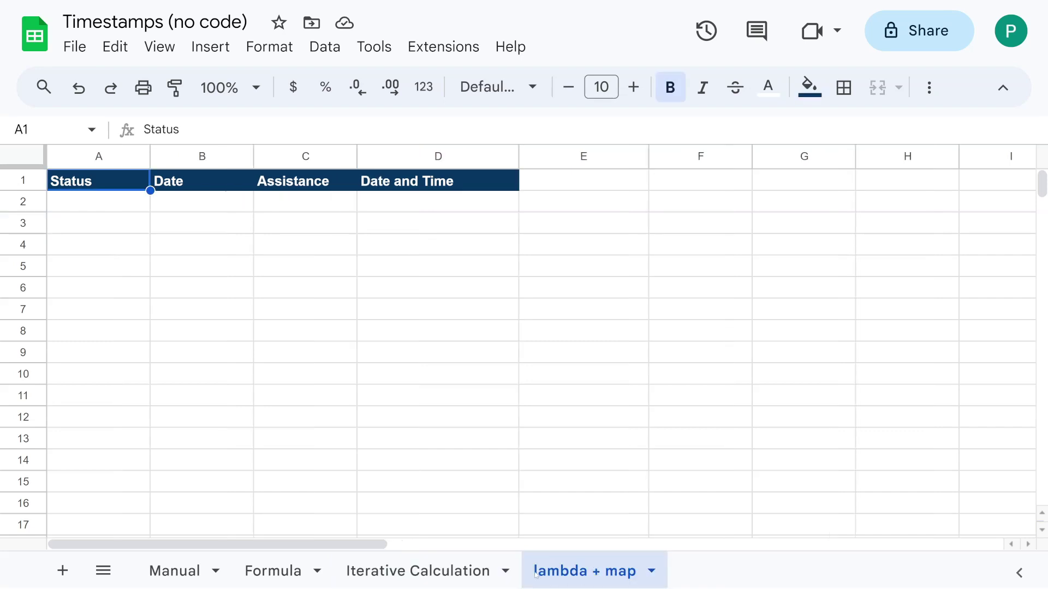
{"action": "left_click", "coordinate": [449, 573]}
{"action": "left_click", "coordinate": [86, 206]}
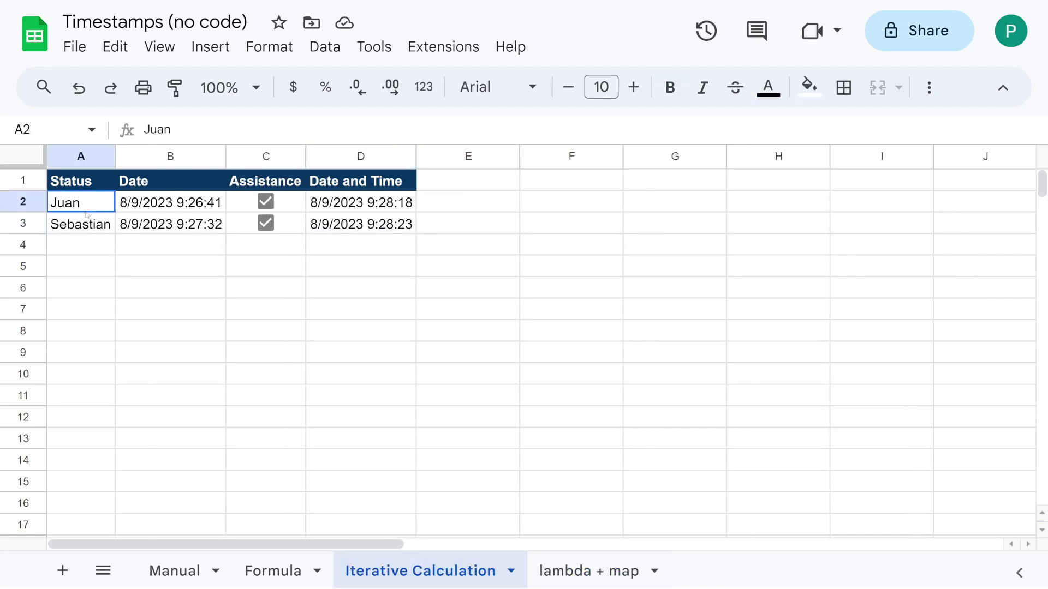
{"action": "left_click_drag", "start_coordinate": [86, 215], "coordinate": [86, 224]}
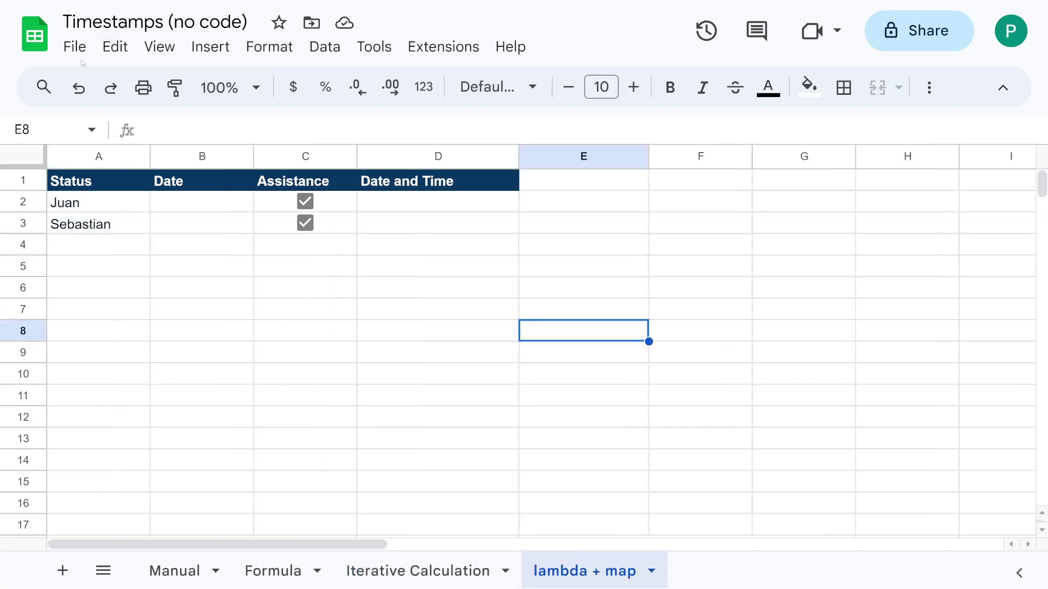
Make a copy of the spreadsheet named "Timestamps (no code) - no recursivity"
{"action": "left_click", "coordinate": [75, 47]}
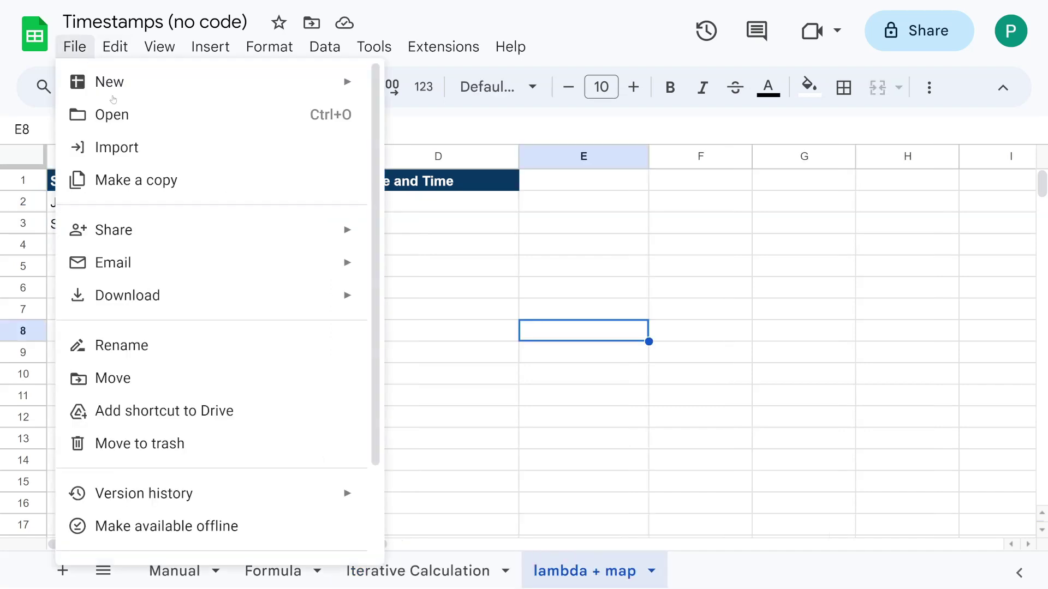
{"action": "left_click", "coordinate": [164, 186]}
{"action": "left_click", "coordinate": [427, 210]}
{"action": "key", "text": "ctrl+BackSpace"}
{"action": "key", "text": "ctrl+BackSpace"}
{"action": "key", "text": "Delete"}
{"action": "key", "text": "End"}
{"action": "type", "text": "- no re"}
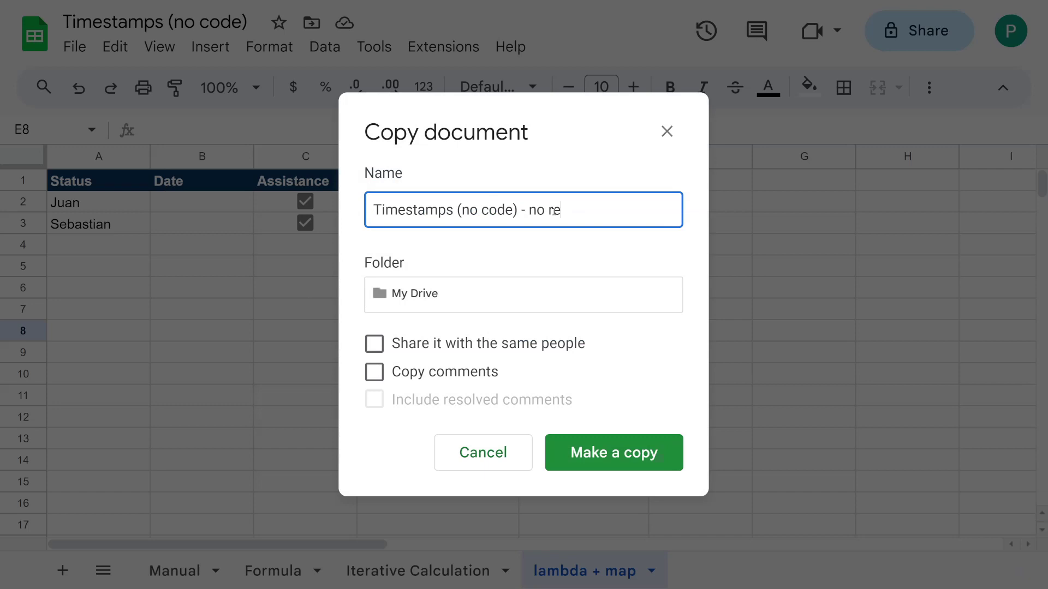
{"action": "type", "text": "cursivity"}
{"action": "key", "text": "Return"}
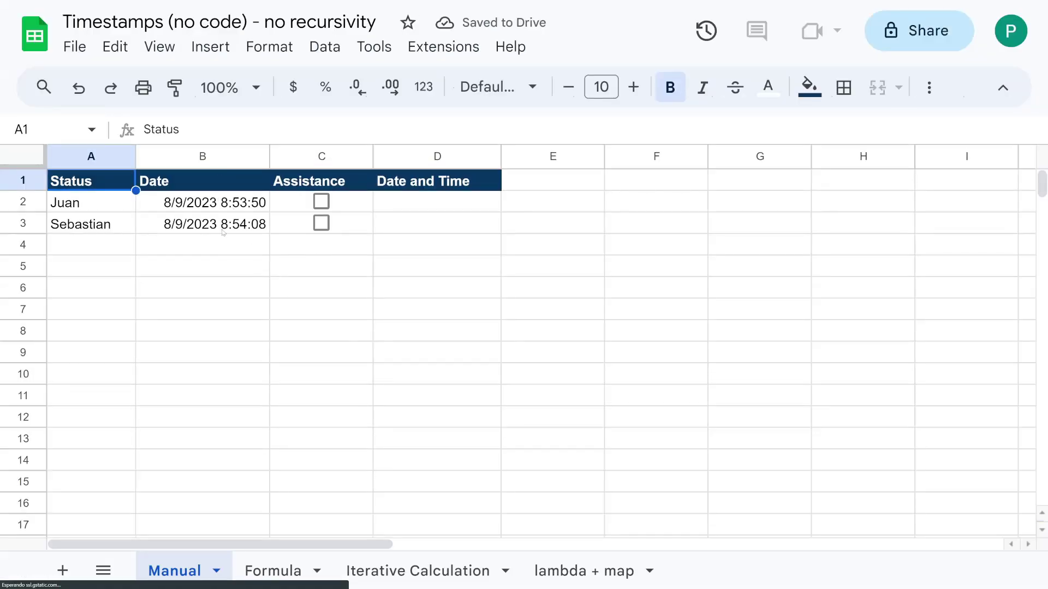
Turn off iterative calculation in the spreadsheet settings and check the timestamps on the Iterative Calculation sheet
{"action": "left_click", "coordinate": [74, 46]}
{"action": "scroll", "coordinate": [166, 491], "scroll_direction": "down", "scroll_amount": 3}
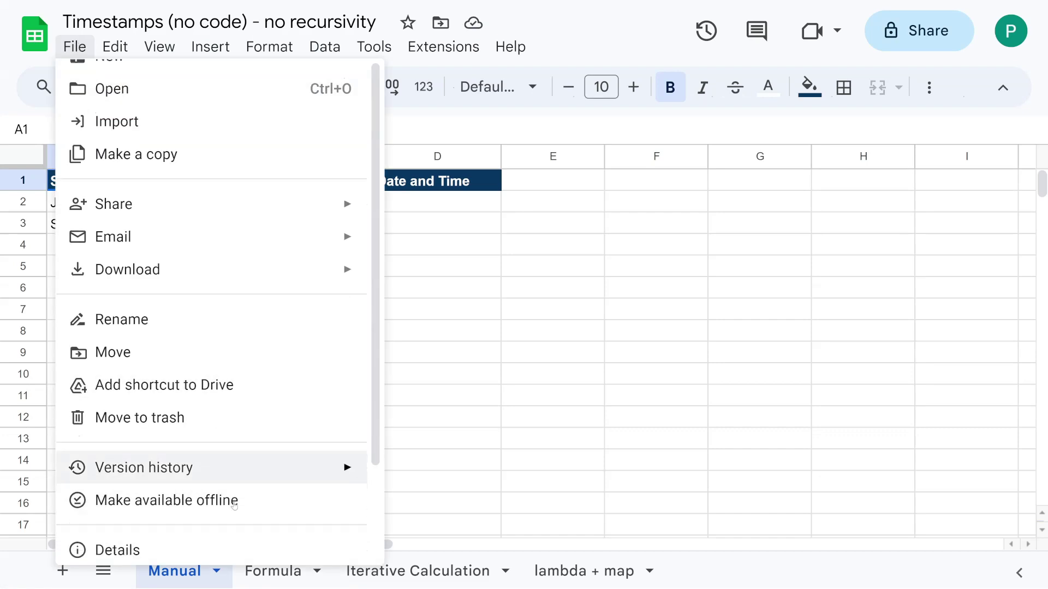
{"action": "left_click", "coordinate": [170, 492]}
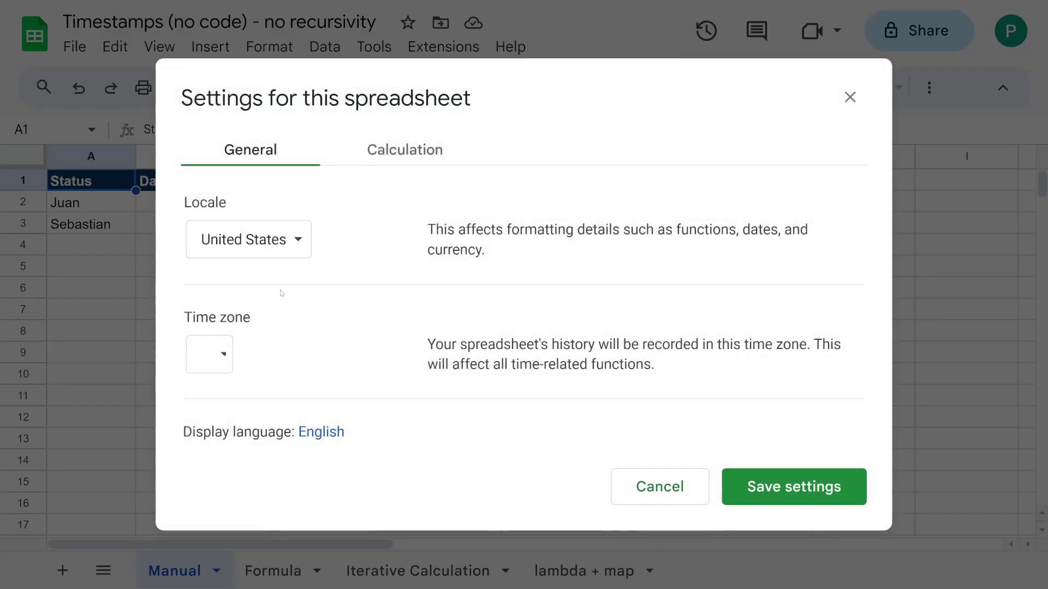
{"action": "left_click", "coordinate": [396, 167]}
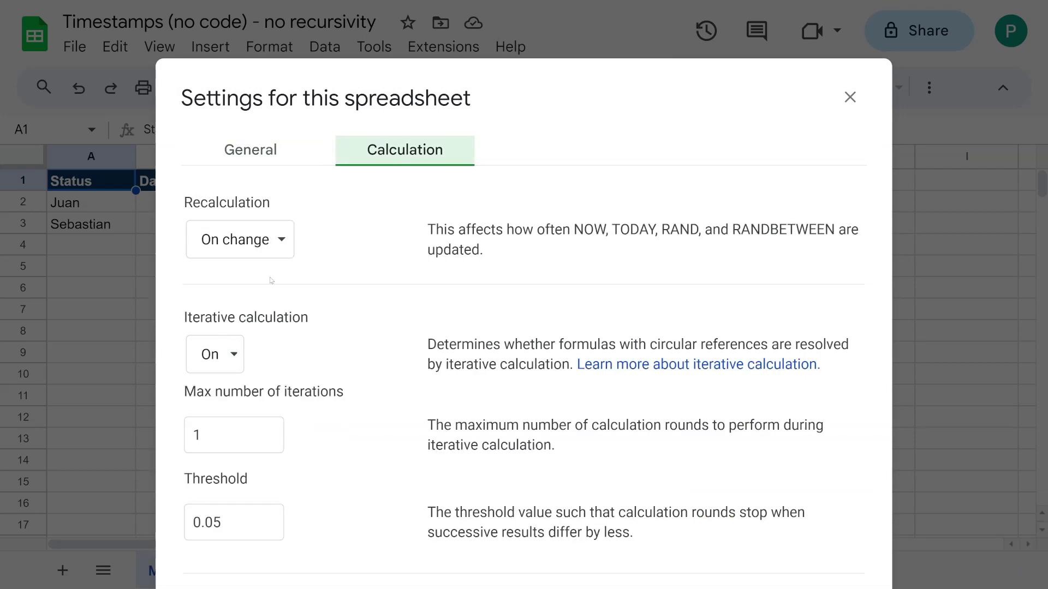
{"action": "left_click", "coordinate": [216, 364]}
{"action": "left_click", "coordinate": [231, 385]}
{"action": "left_click", "coordinate": [729, 446]}
{"action": "left_click", "coordinate": [424, 573]}
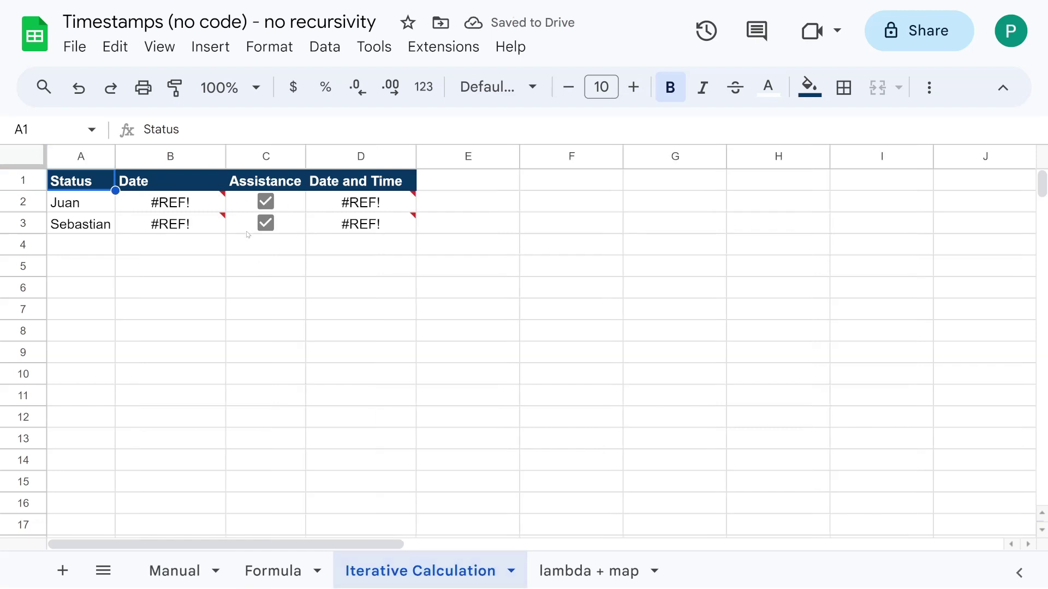
Enter the formula =IF(A2="",NOW(),) in cell B2 of the lambda + map sheet
{"action": "left_click", "coordinate": [599, 562]}
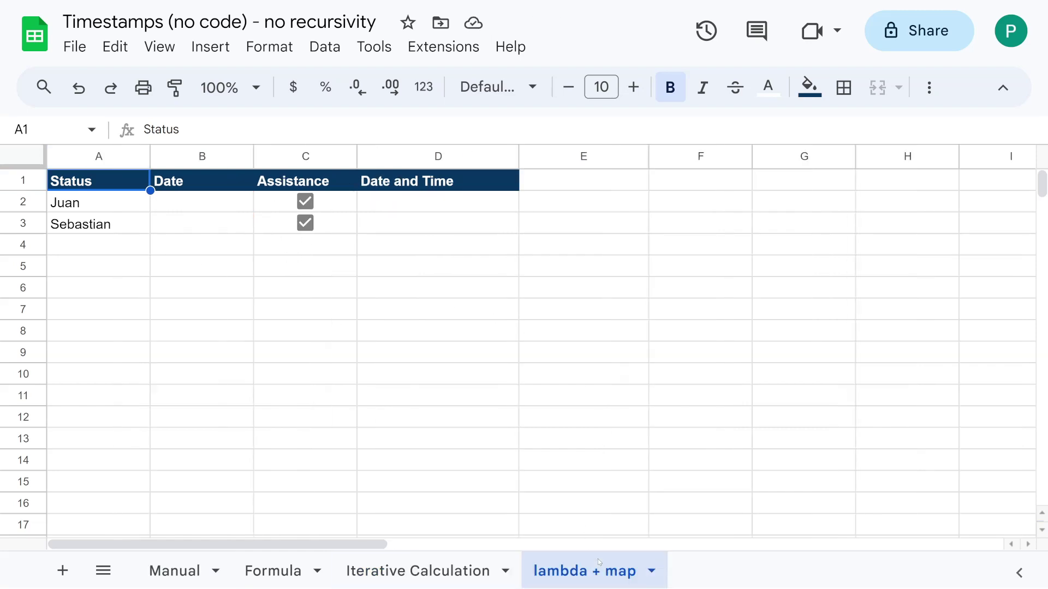
{"action": "left_click", "coordinate": [244, 206]}
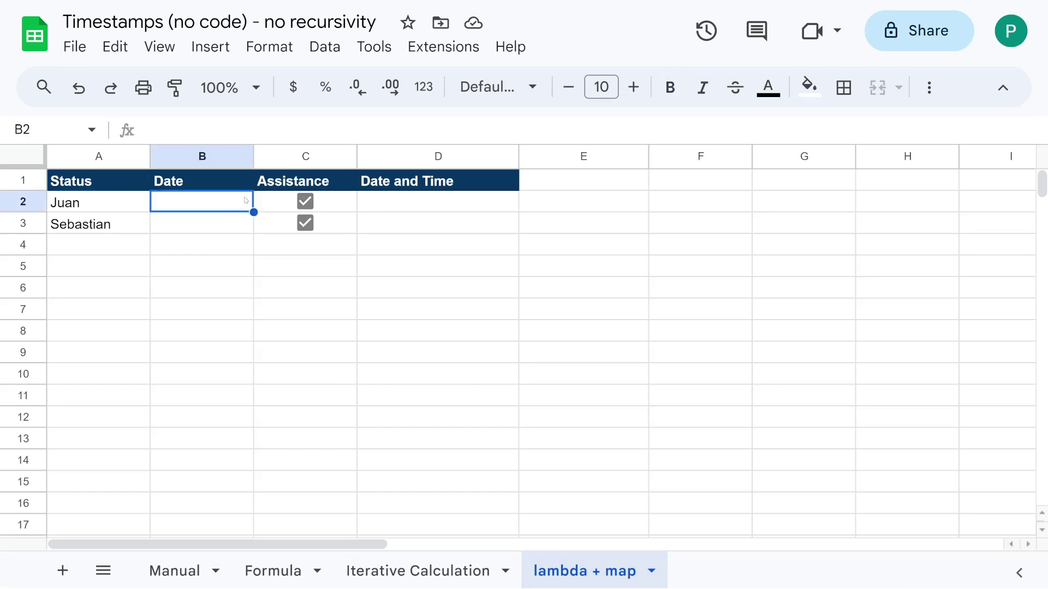
{"action": "left_click", "coordinate": [254, 91]}
{"action": "left_click", "coordinate": [225, 323]}
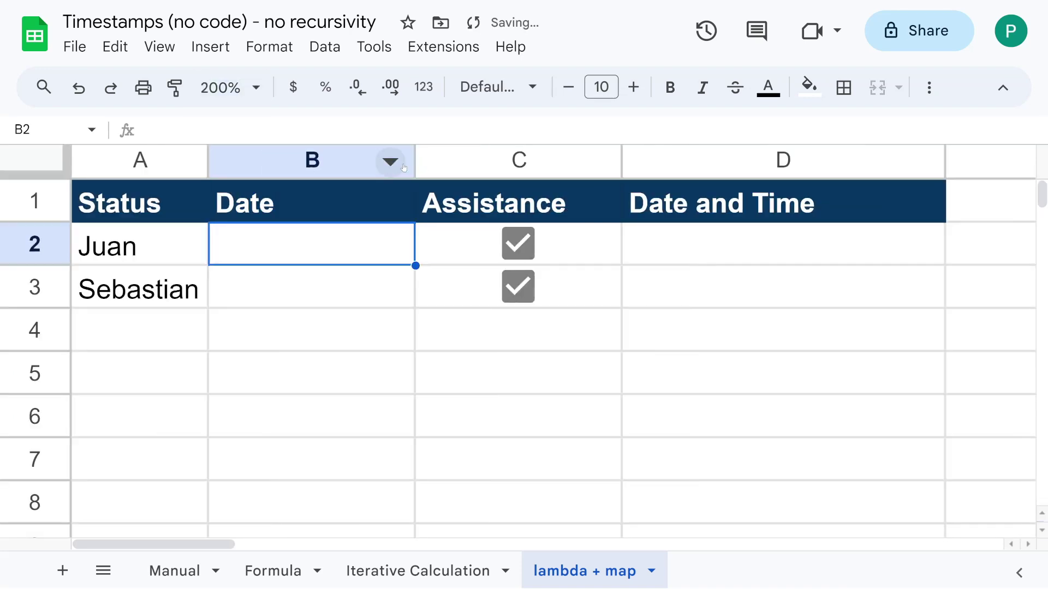
{"action": "type", "text": "=LAMBDA"}
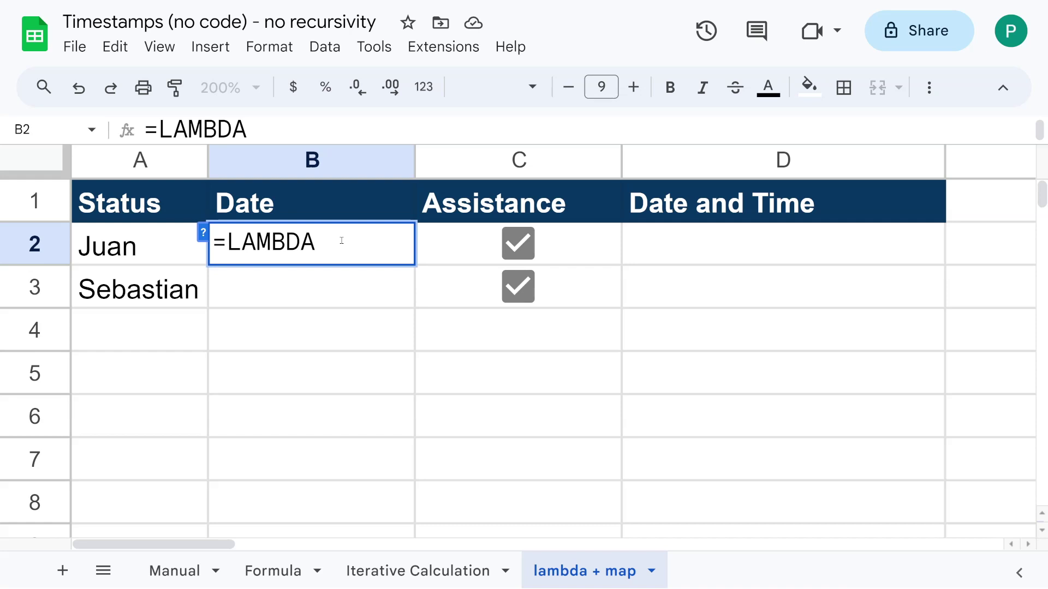
{"action": "key", "text": "Escape"}
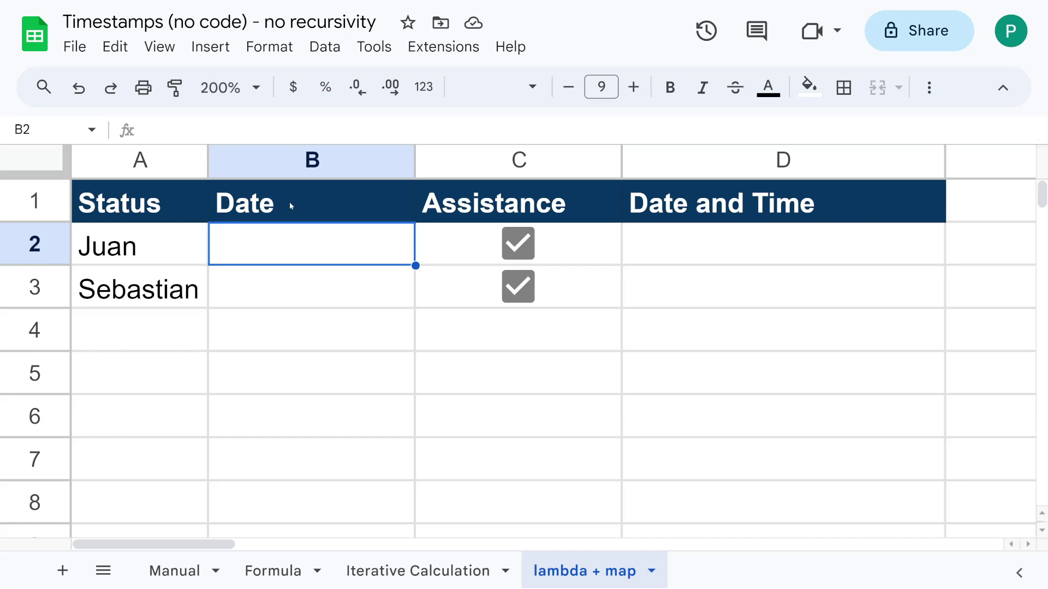
{"action": "type", "text": "="}
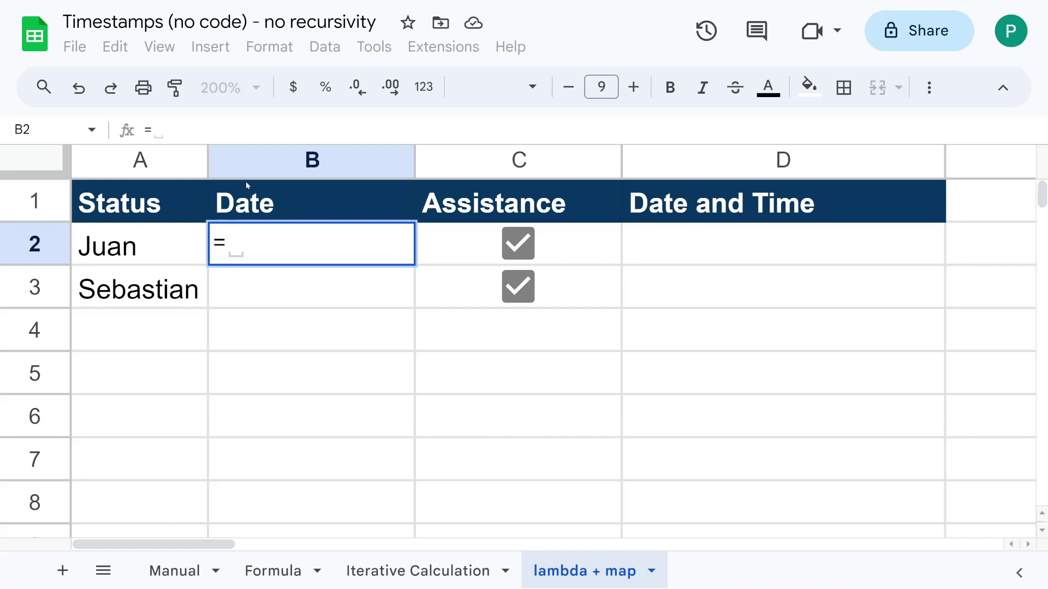
{"action": "type", "text": "IF(A2"}
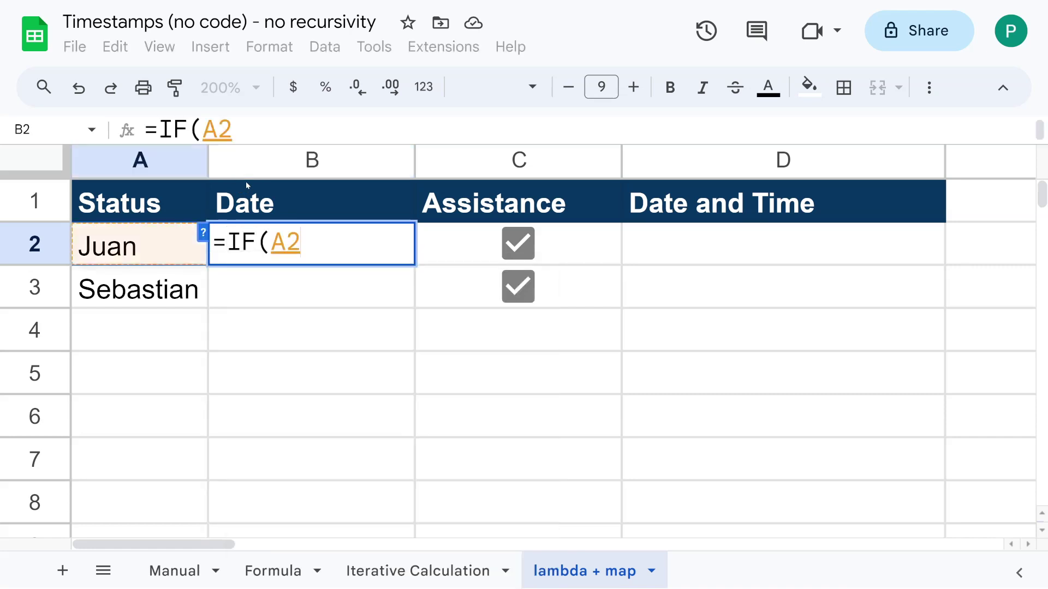
{"action": "type", "text": "=\"\""}
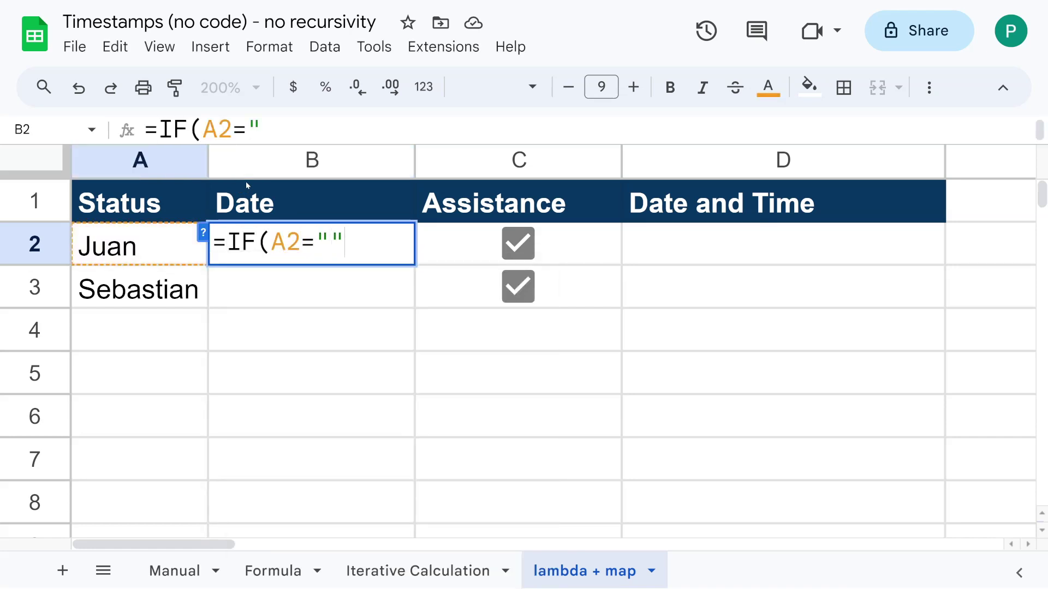
{"action": "type", "text": ";NOW(),"}
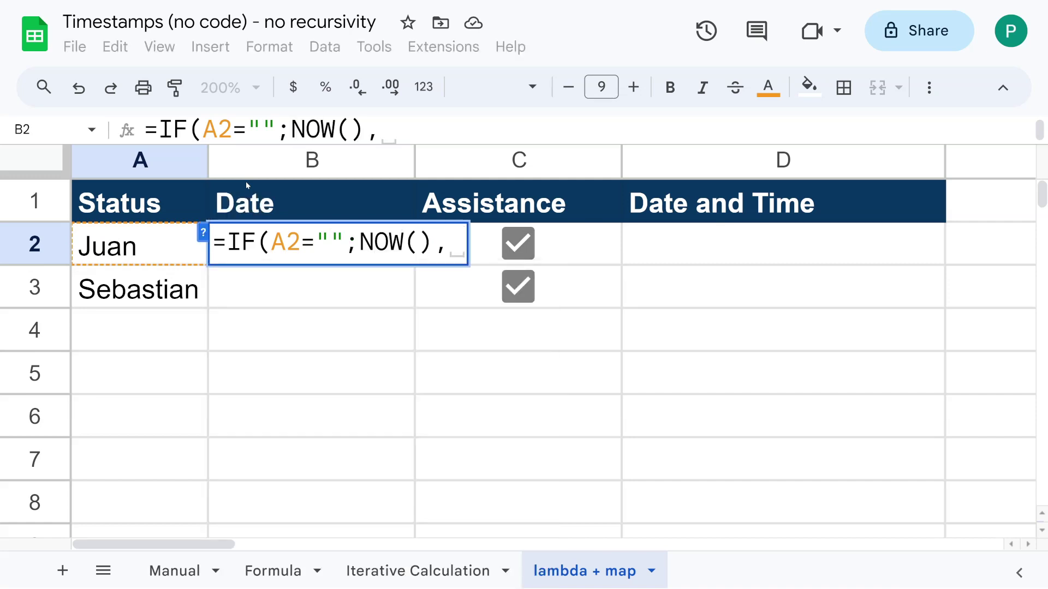
{"action": "type", "text": ")"}
{"action": "key", "text": "Return"}
{"action": "key", "text": "Up"}
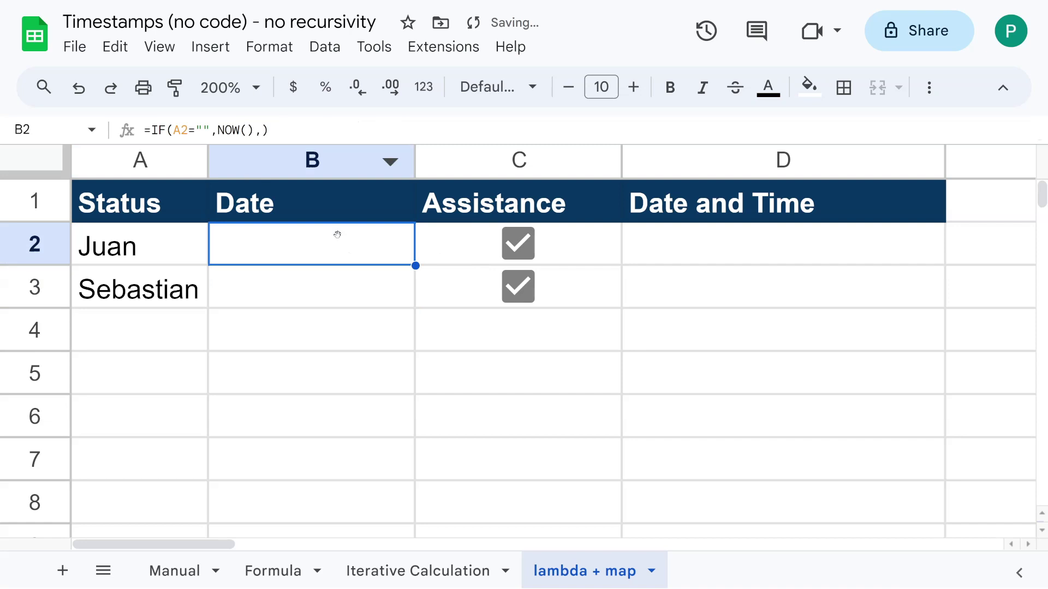
Wrap B2's IF expression in an unclosed LAMBDA with the parameter name: =LAMBDA(name,IF(A2="",NOW(),)
{"action": "double_click", "coordinate": [315, 252]}
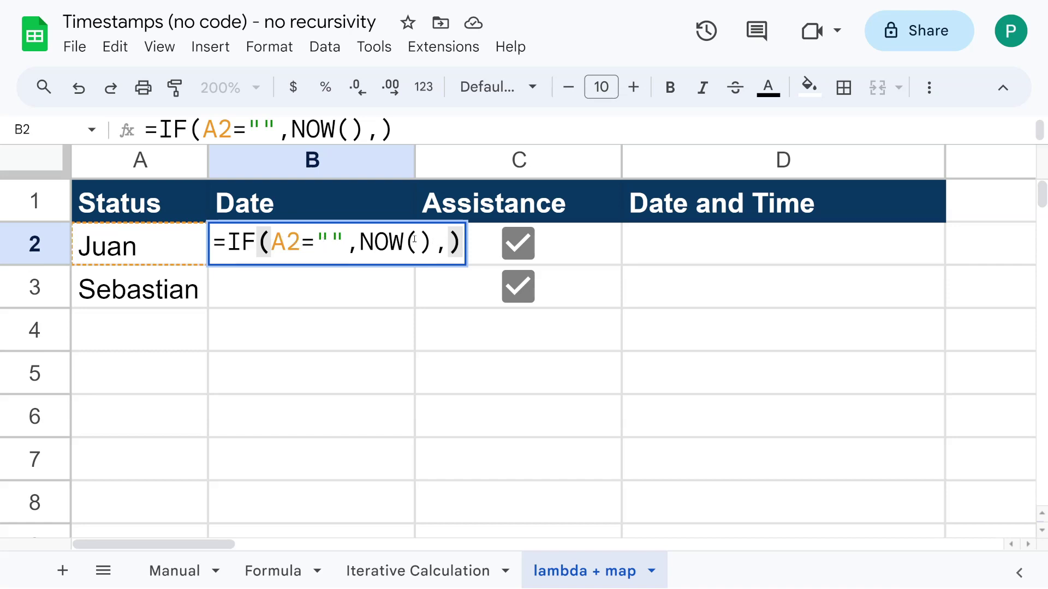
{"action": "left_click_drag", "start_coordinate": [461, 240], "coordinate": [226, 236]}
{"action": "key", "text": "ctrl+c"}
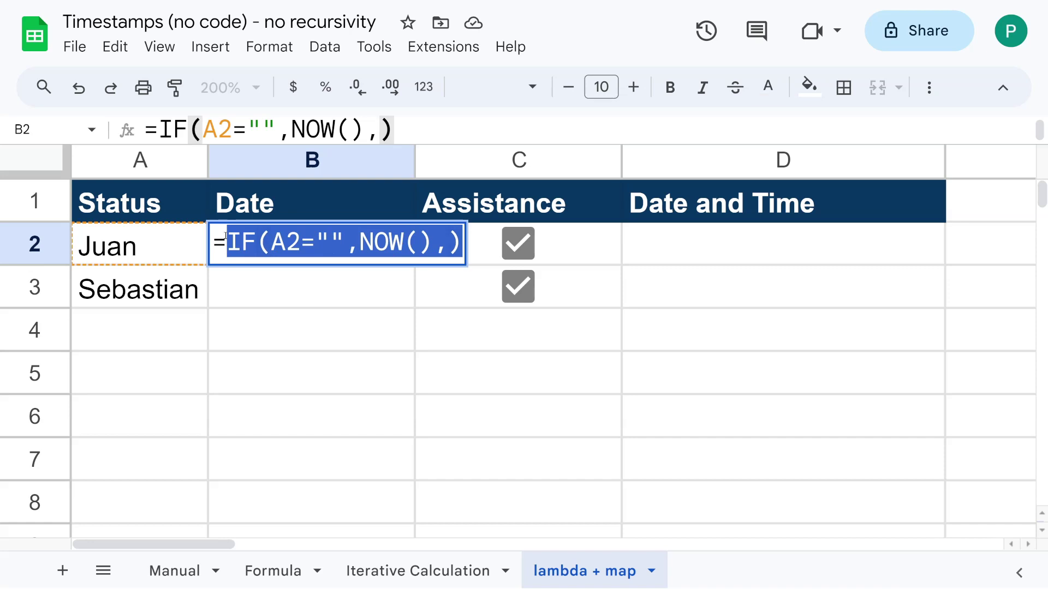
{"action": "key", "text": "BackSpace"}
{"action": "type", "text": "L"}
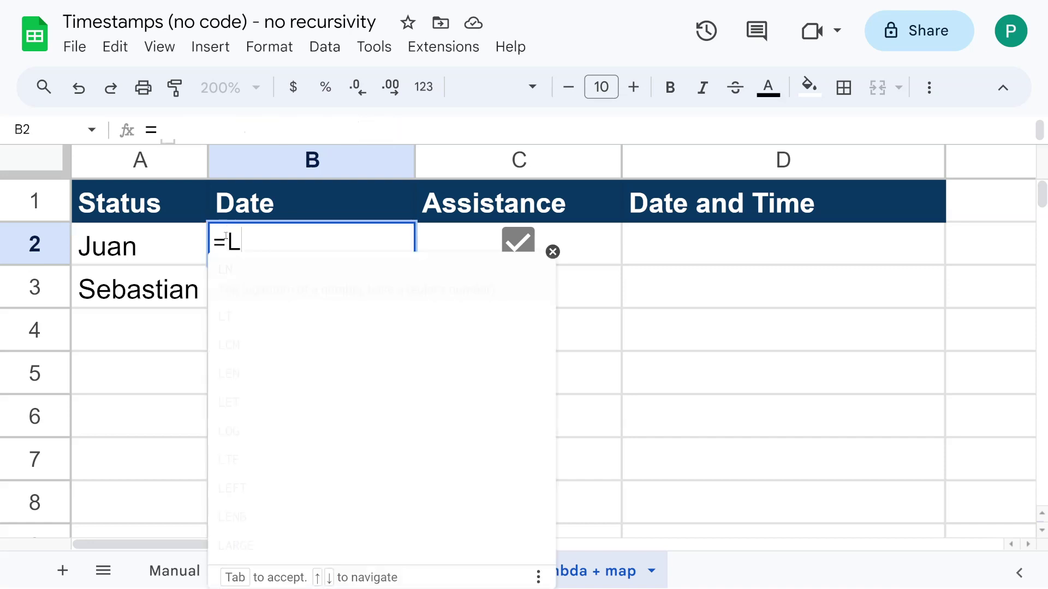
{"action": "type", "text": "AMNDA"}
{"action": "key", "text": "BackSpace"}
{"action": "key", "text": "BackSpace"}
{"action": "key", "text": "BackSpace"}
{"action": "type", "text": "BDA"}
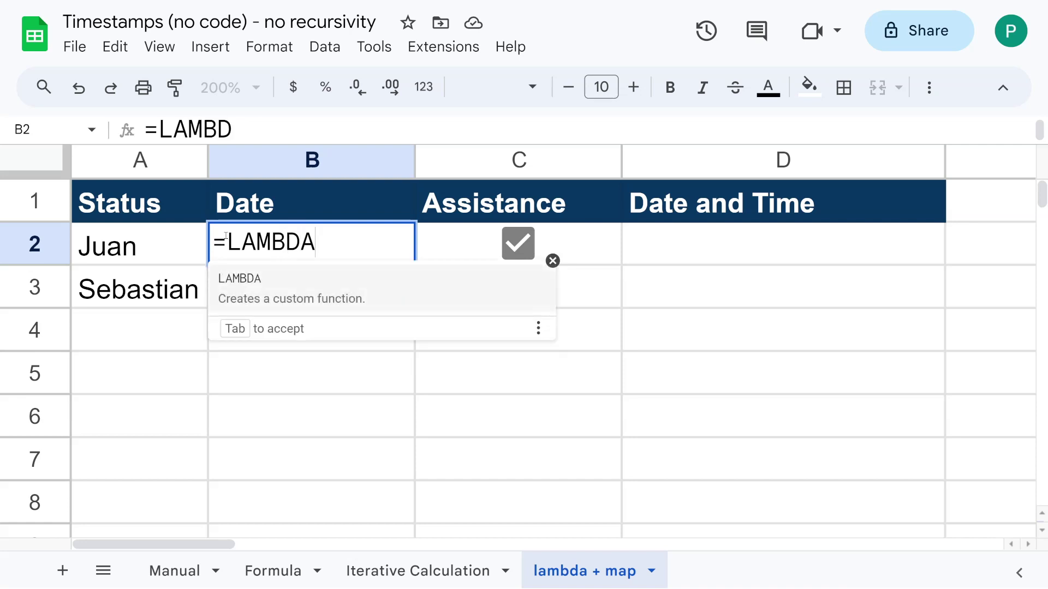
{"action": "type", "text": "("}
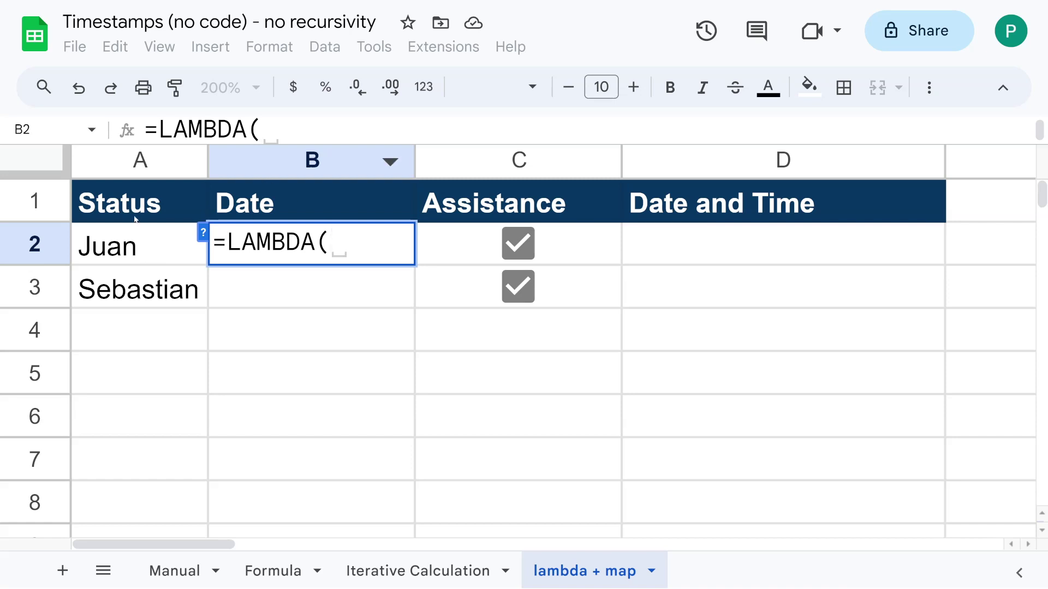
{"action": "type", "text": "nam"}
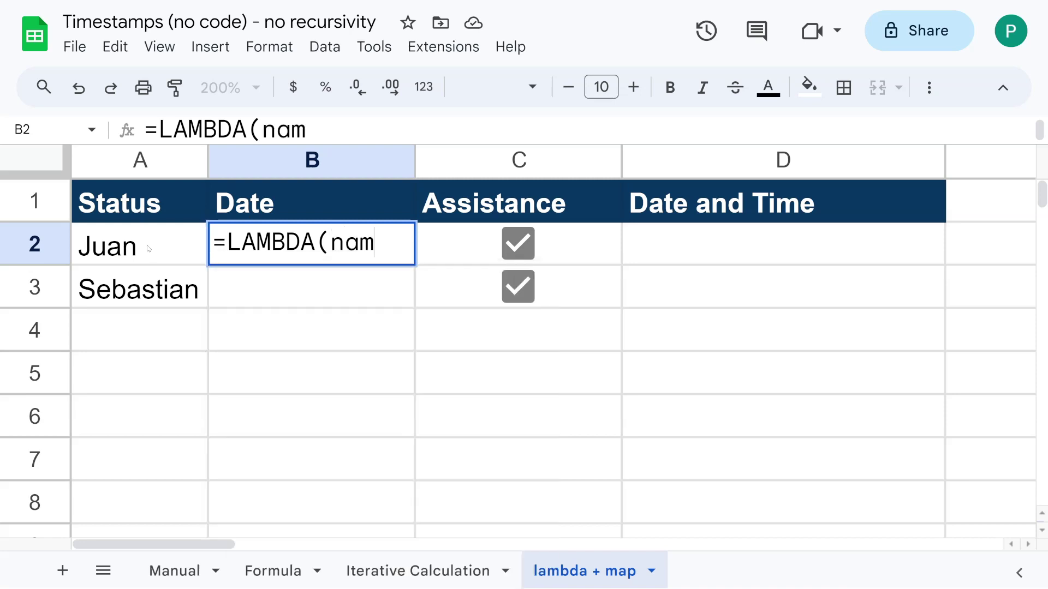
{"action": "type", "text": "e,"}
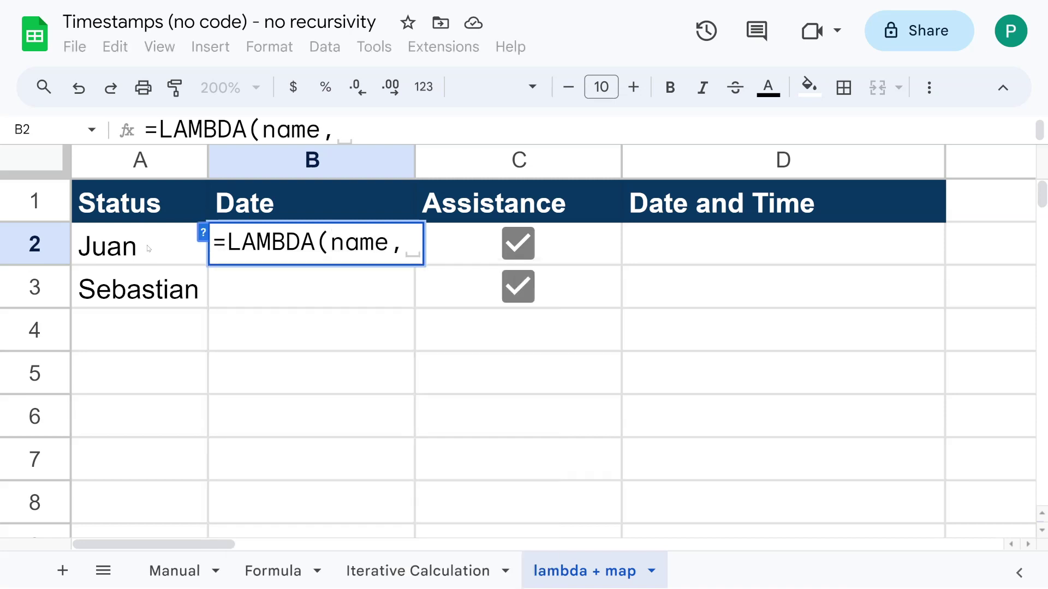
{"action": "key", "text": "ctrl+v"}
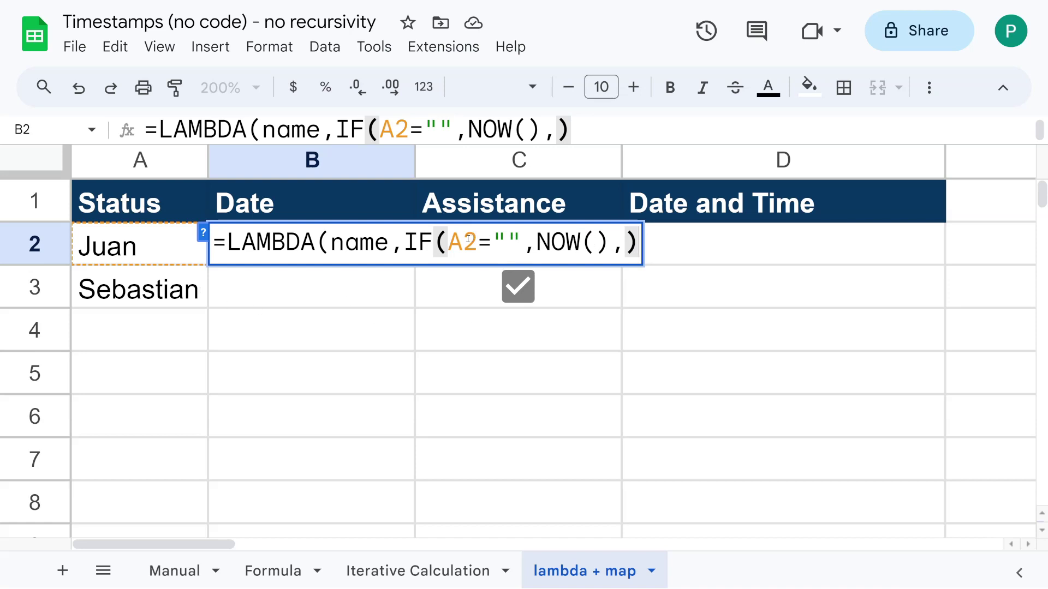
Replace the A2 reference inside the LAMBDA with name and complete the formula as =LAMBDA(name,IF(name="",NOW(),))
{"action": "left_click_drag", "start_coordinate": [478, 243], "coordinate": [448, 243]}
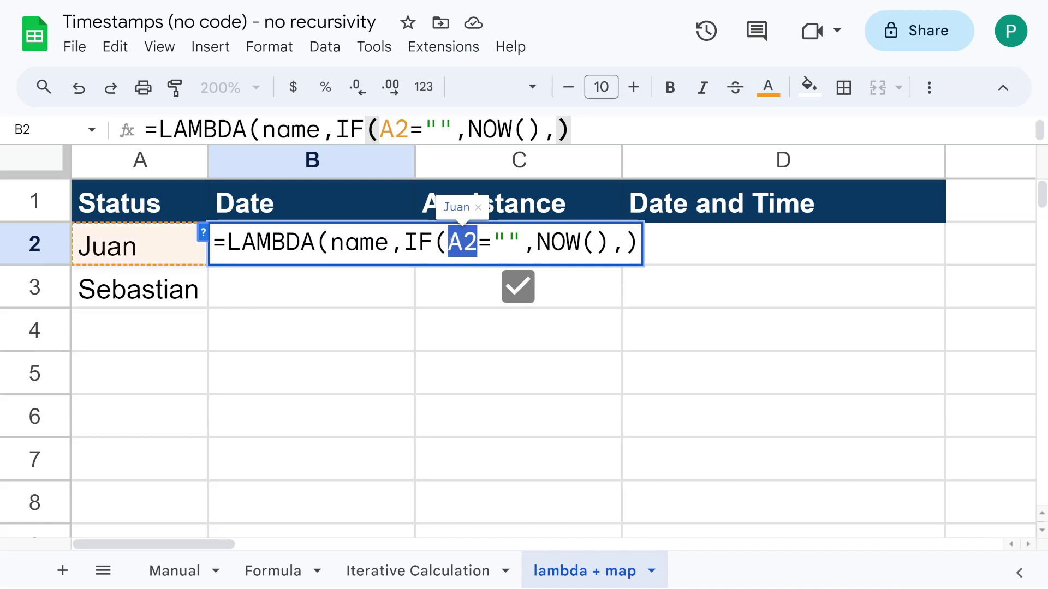
{"action": "type", "text": "name"}
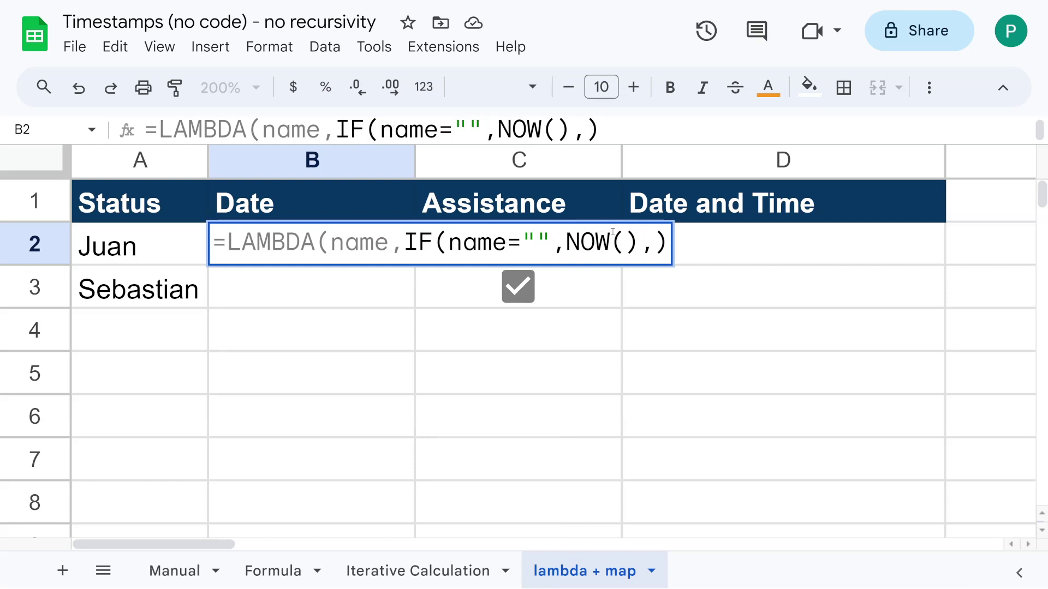
{"action": "left_click", "coordinate": [667, 245]}
{"action": "type", "text": ")"}
{"action": "key", "text": "Return"}
{"action": "key", "text": "Up"}
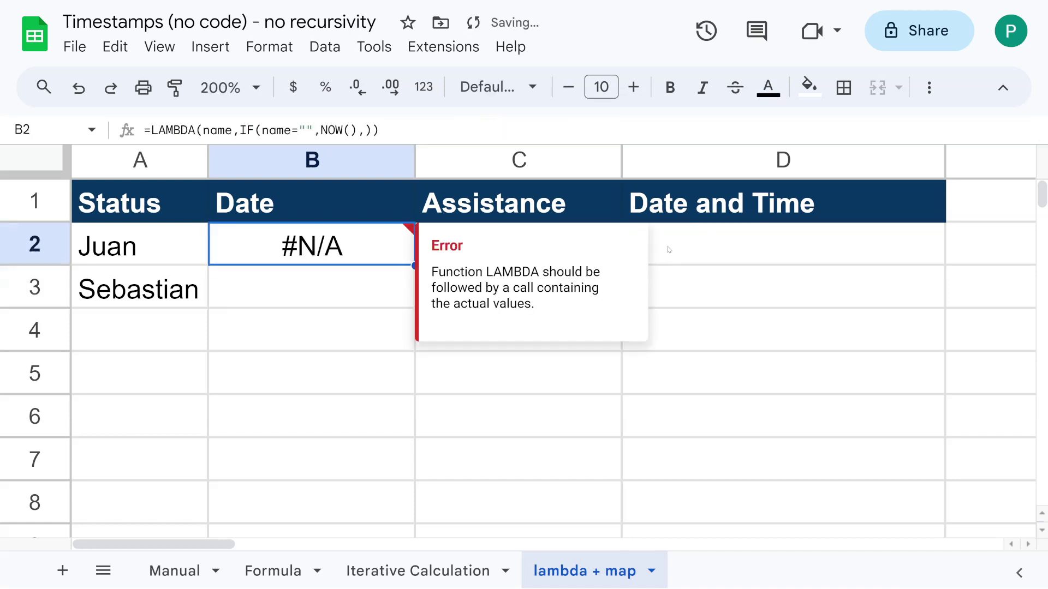
Append the call (A2) to the LAMBDA formula in B2 so it receives the Status value
{"action": "key", "text": "Return"}
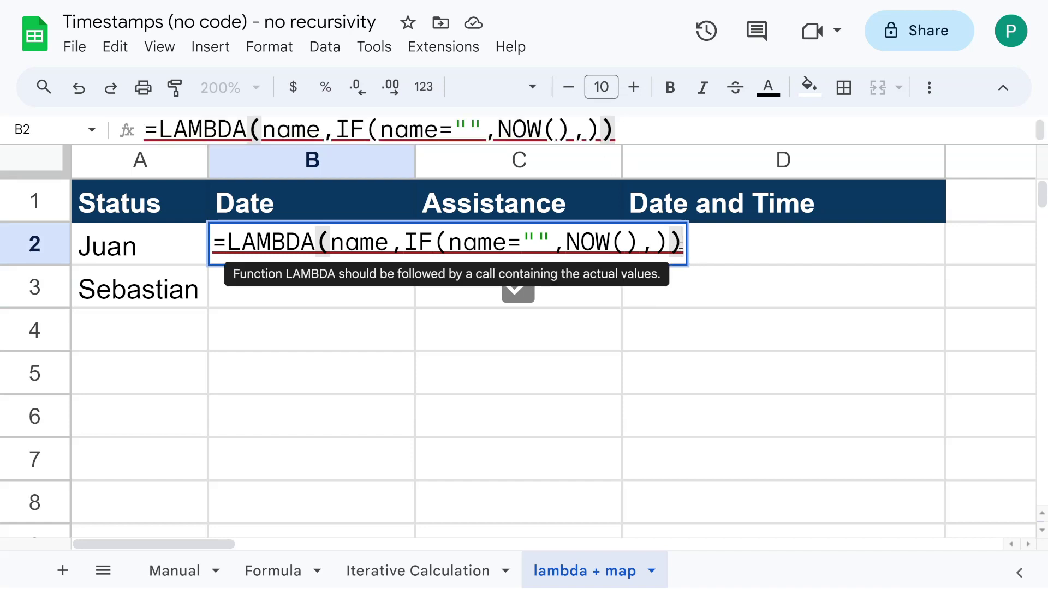
{"action": "type", "text": "("}
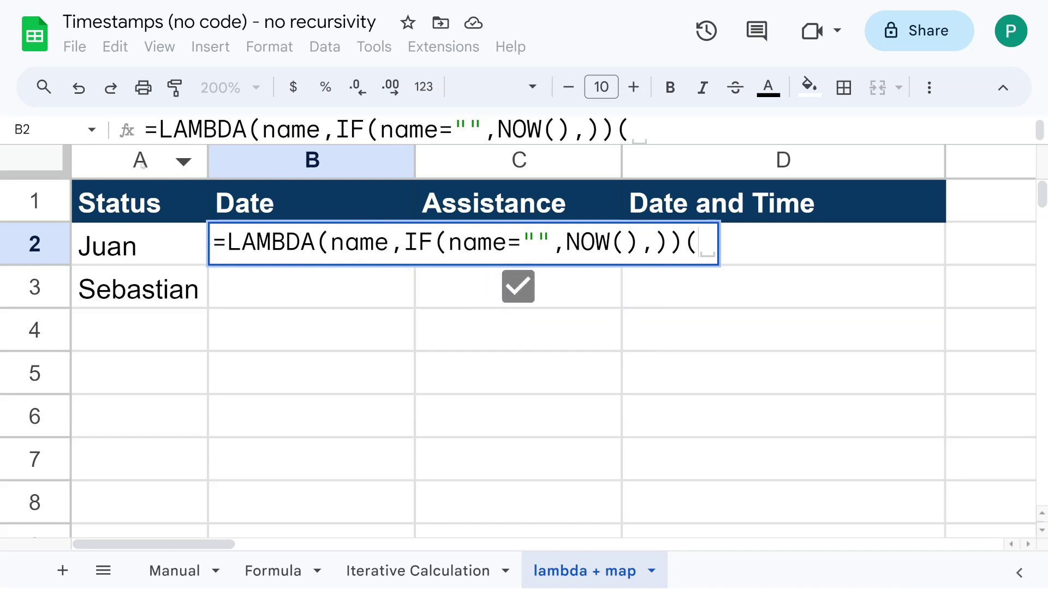
{"action": "type", "text": "B2"}
{"action": "key", "text": "Left"}
{"action": "key", "text": "BackSpace"}
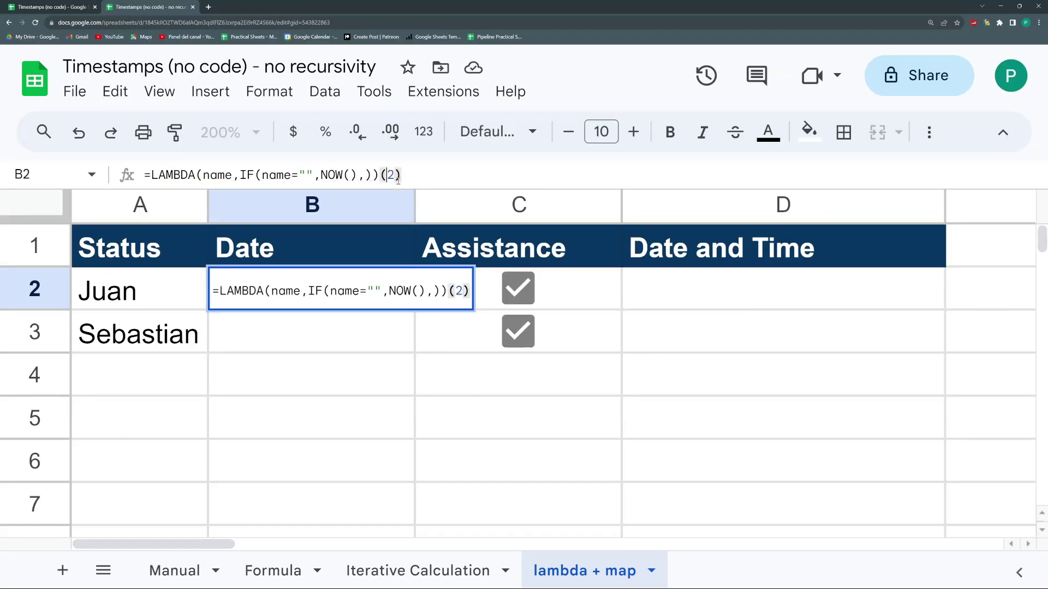
{"action": "type", "text": "A"}
{"action": "key", "text": "Return"}
Clear the Status entries in A2 and A3
{"action": "left_click", "coordinate": [184, 292]}
{"action": "key", "text": "Delete"}
{"action": "left_click", "coordinate": [172, 331]}
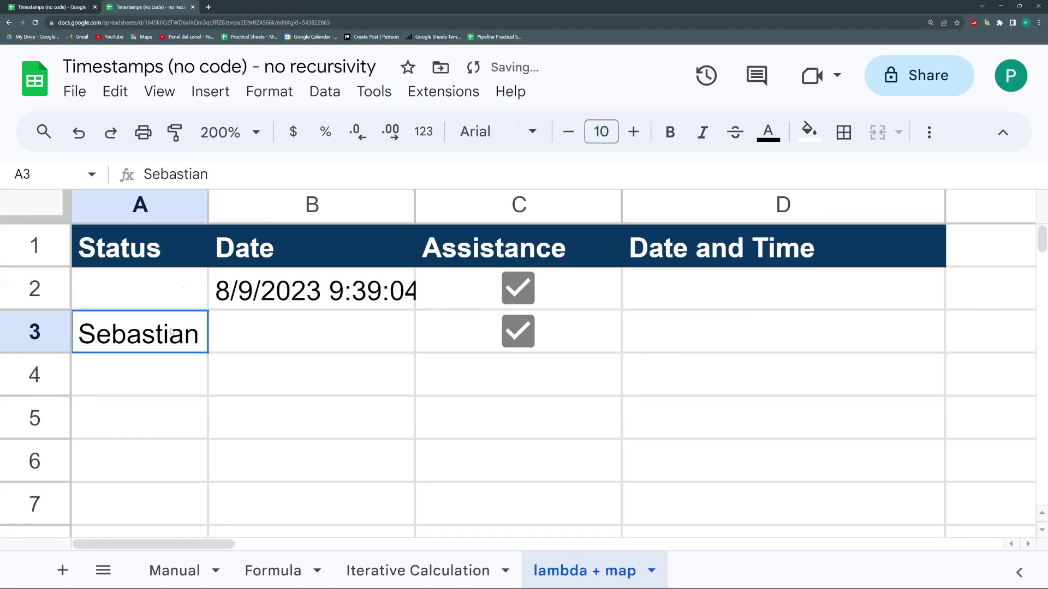
{"action": "key", "text": "Delete"}
Change the condition in B2 to name<>"", giving =LAMBDA(name,IF(name<>"",NOW(),))(A2)
{"action": "key", "text": "Up"}
{"action": "key", "text": "Right"}
{"action": "key", "text": "Return"}
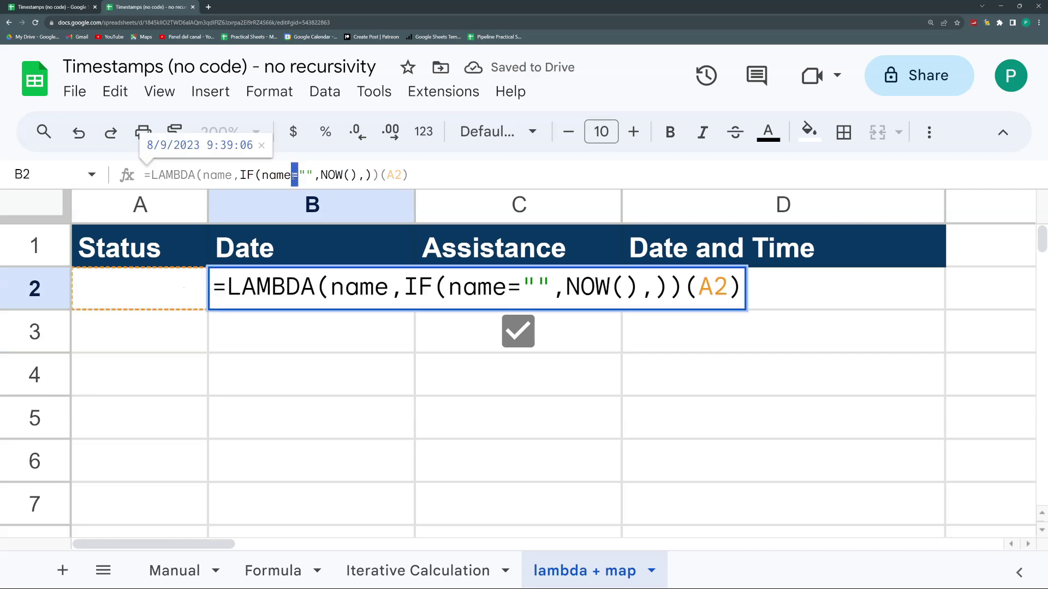
{"action": "type", "text": "<>"}
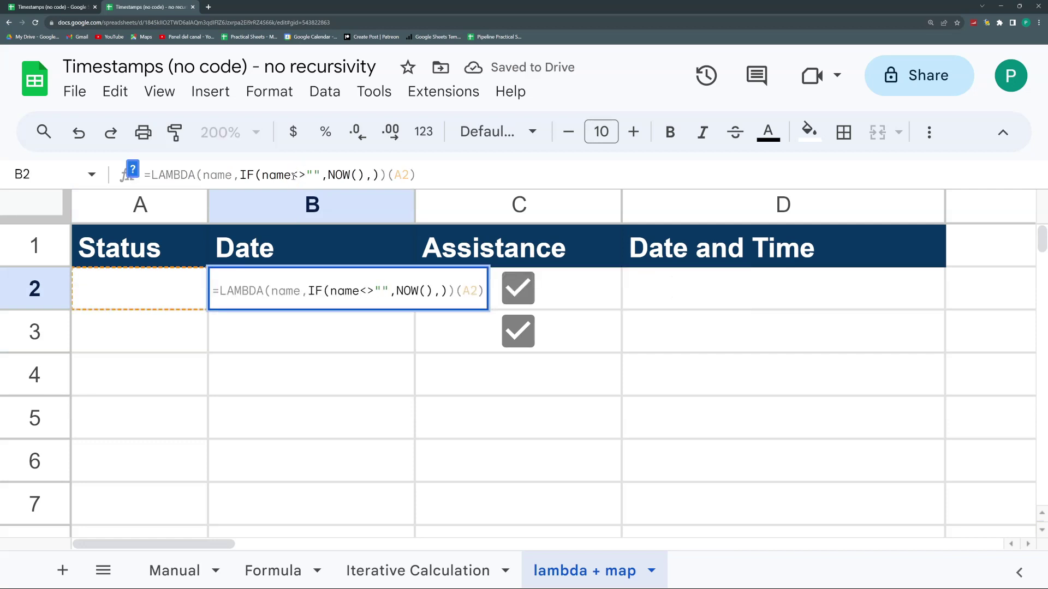
{"action": "key", "text": "Return"}
Enter a person's first name in Status cell A2 and reload the spreadsheet to test the timestamp in B2
{"action": "left_click", "coordinate": [169, 286]}
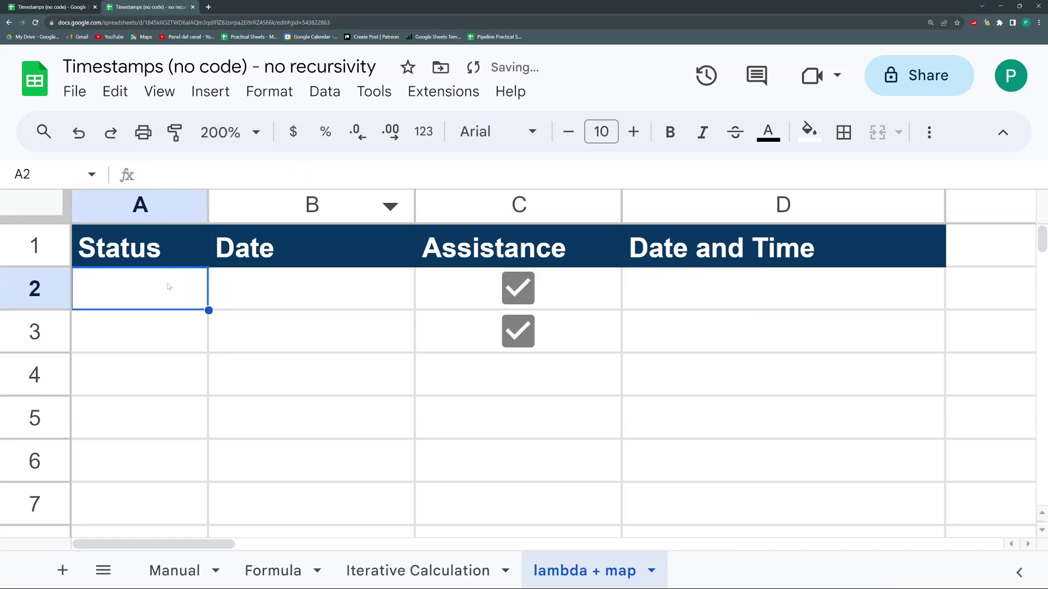
{"action": "type", "text": "Juan"}
{"action": "key", "text": "Return"}
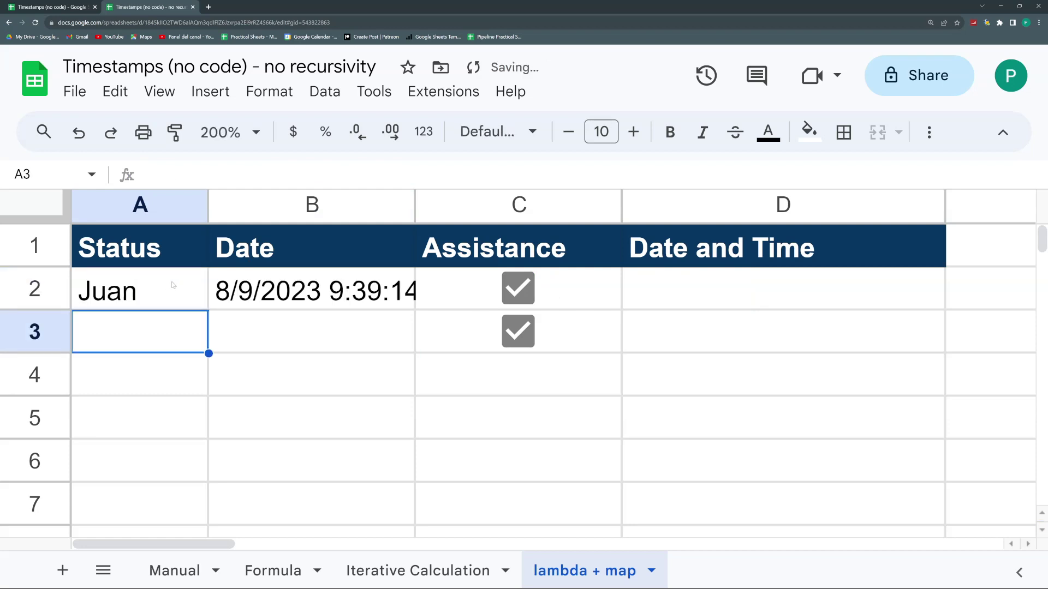
{"action": "left_click", "coordinate": [388, 279]}
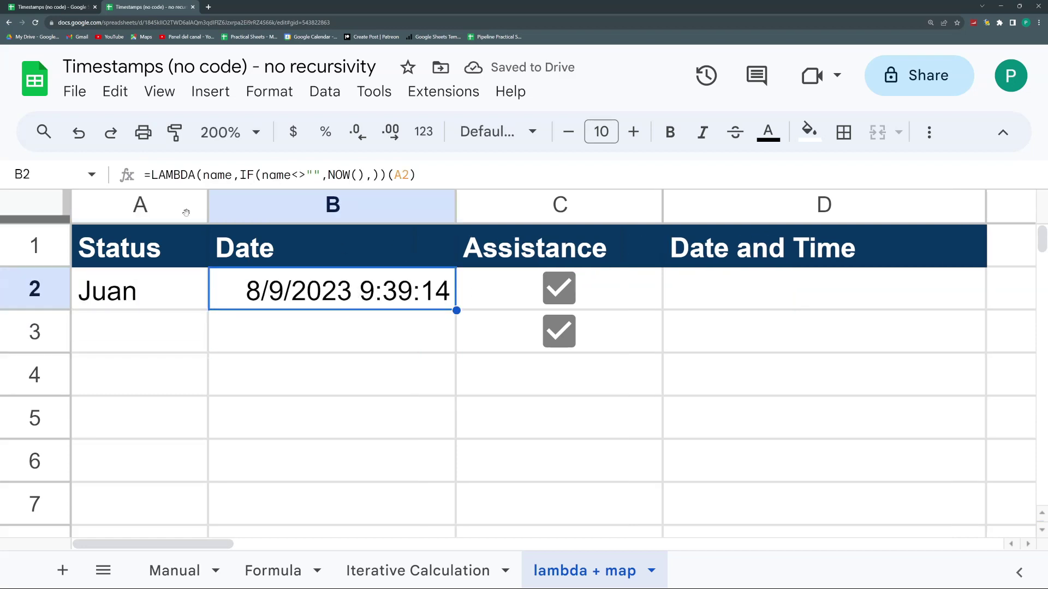
{"action": "left_click", "coordinate": [34, 23]}
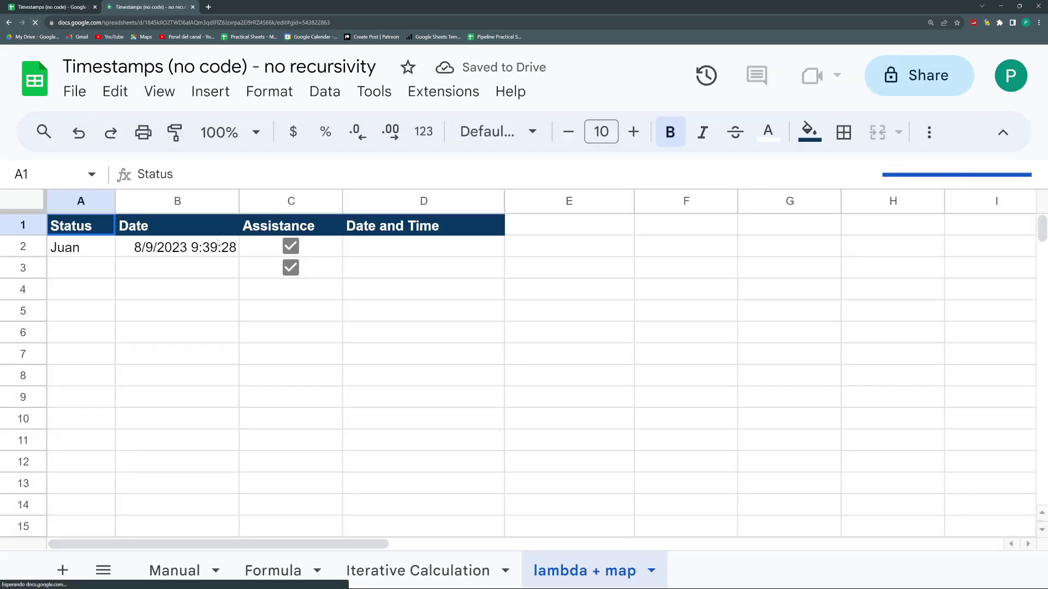
Add a second parameter named ts after name in the LAMBDA formula in B2
{"action": "left_click", "coordinate": [218, 244]}
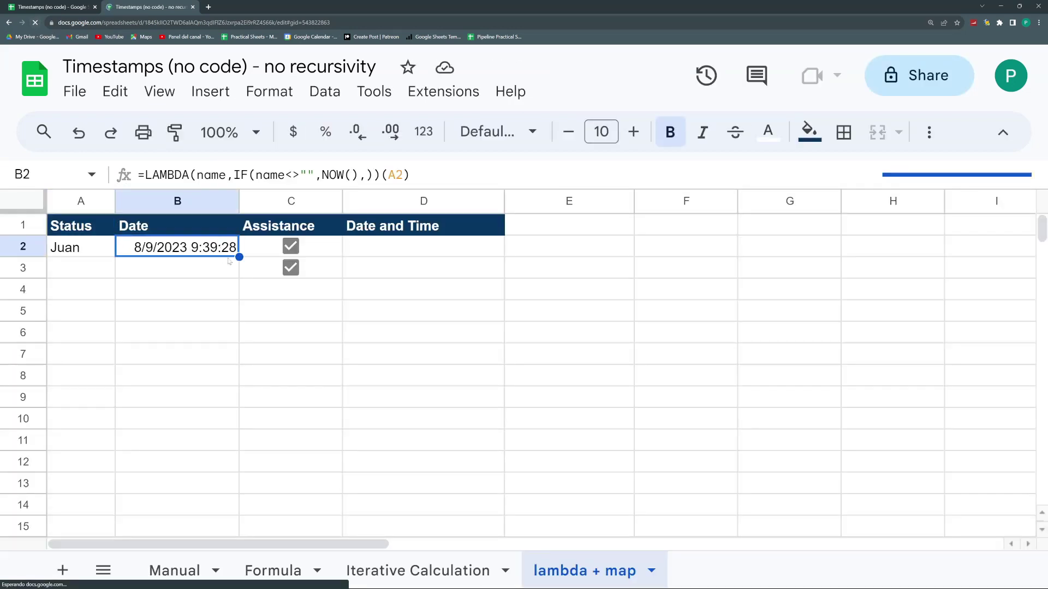
{"action": "left_click", "coordinate": [208, 129]}
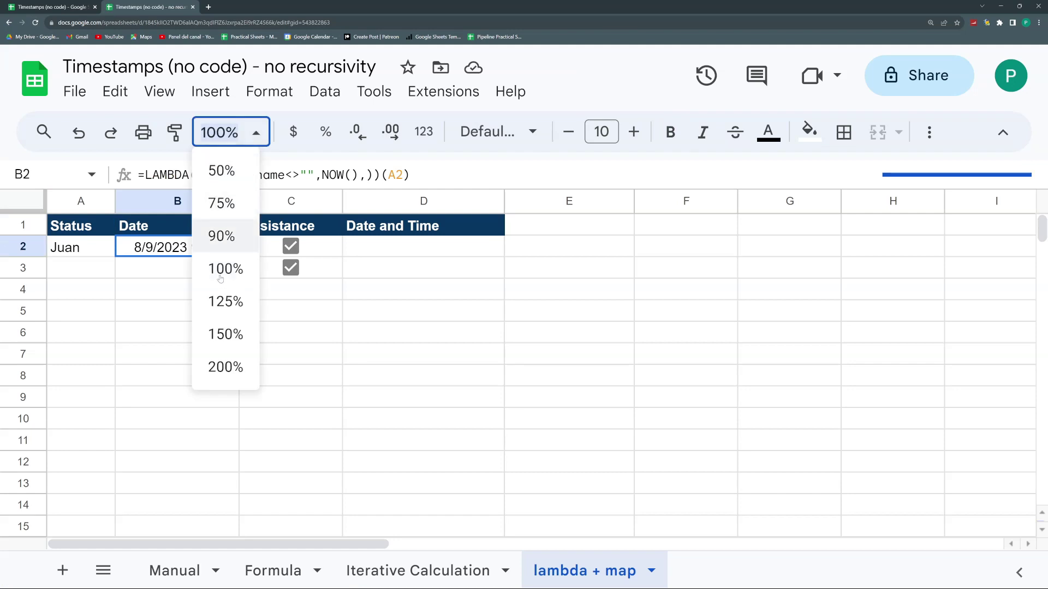
{"action": "left_click", "coordinate": [223, 367]}
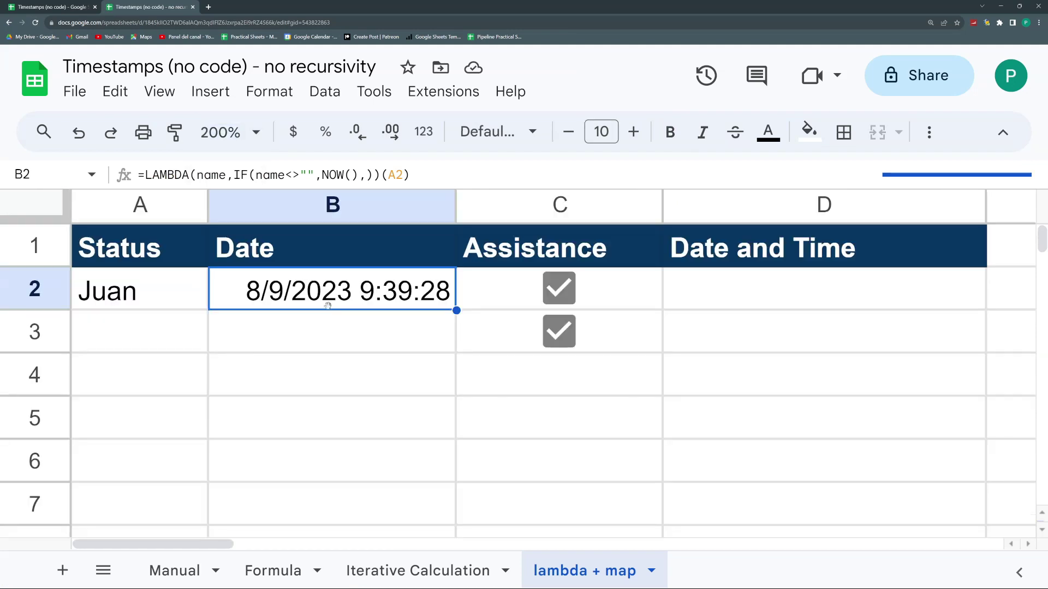
{"action": "left_click", "coordinate": [331, 175]}
{"action": "left_click_drag", "start_coordinate": [330, 175], "coordinate": [322, 176]}
{"action": "left_click", "coordinate": [224, 175]}
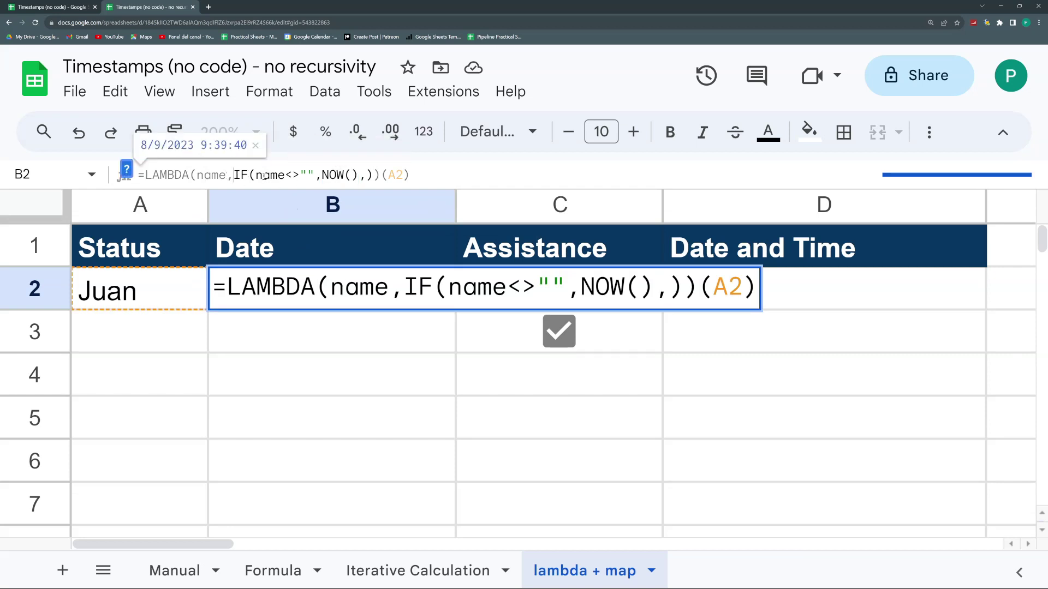
{"action": "left_click_drag", "start_coordinate": [323, 175], "coordinate": [410, 175]}
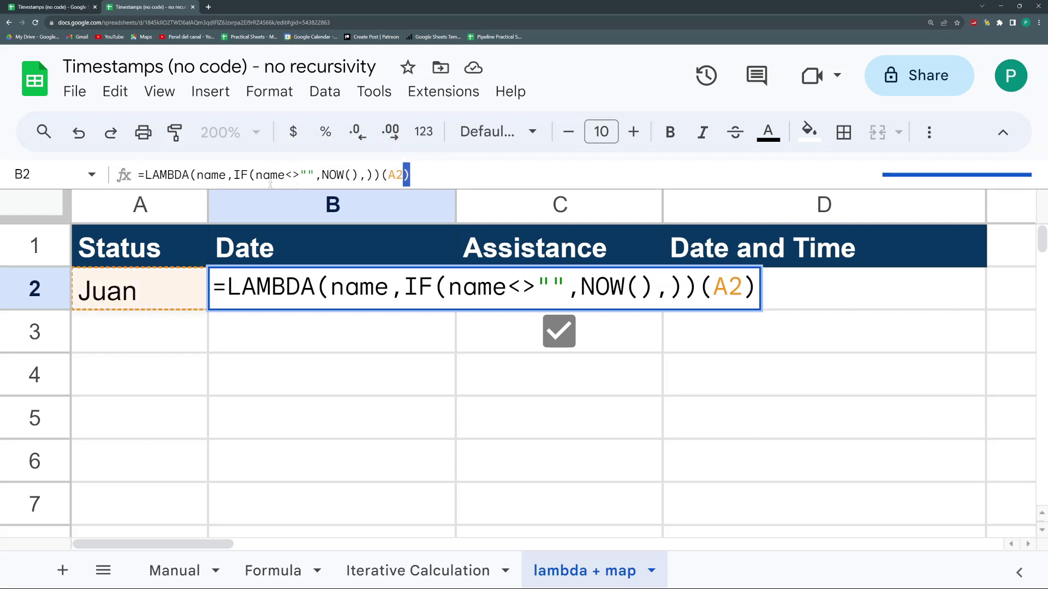
{"action": "left_click", "coordinate": [233, 175]}
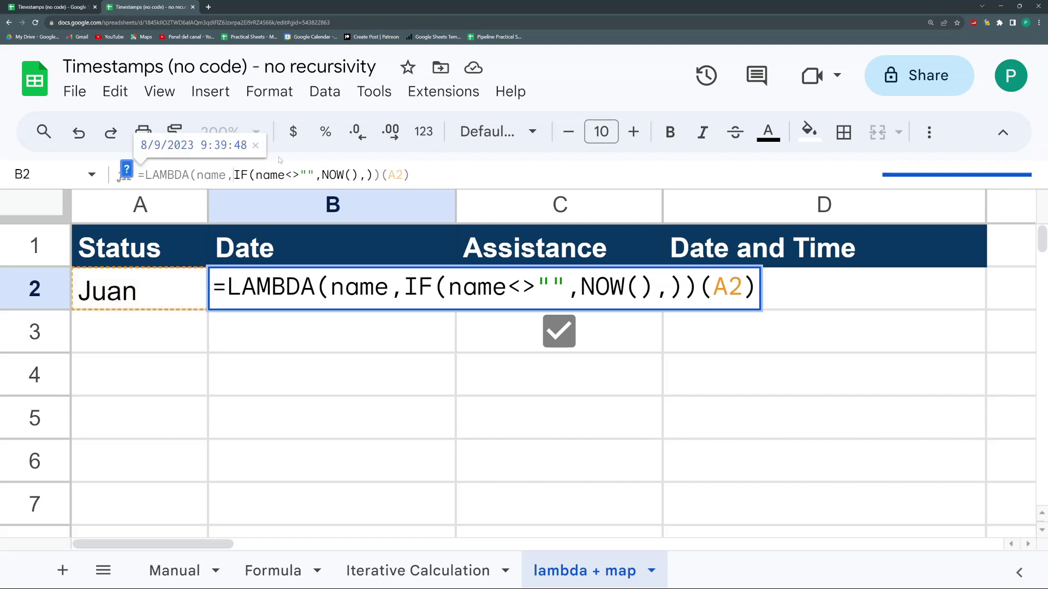
{"action": "type", "text": "ts"}
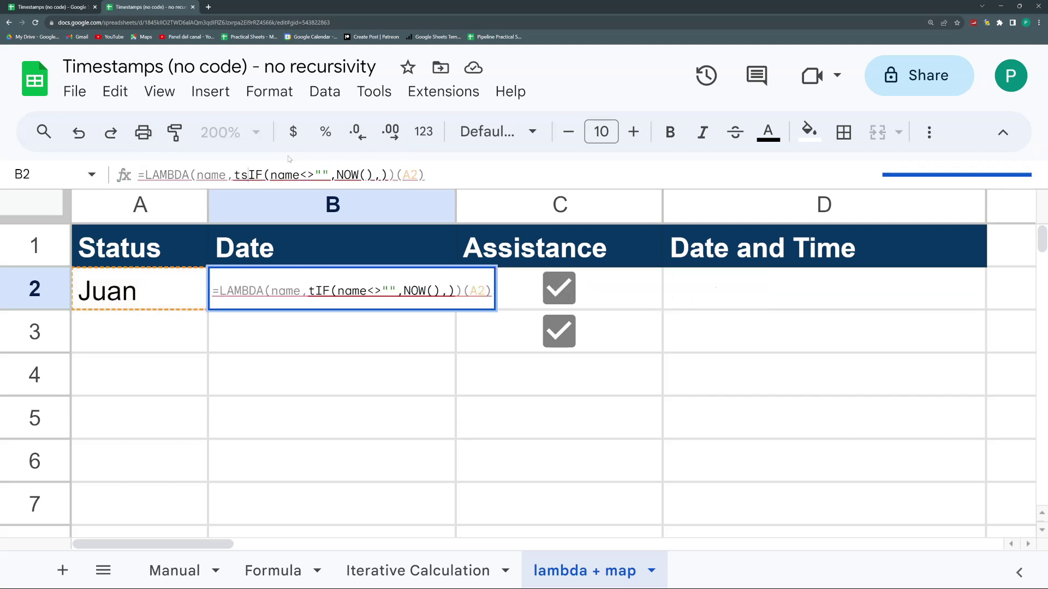
{"action": "type", "text": ","}
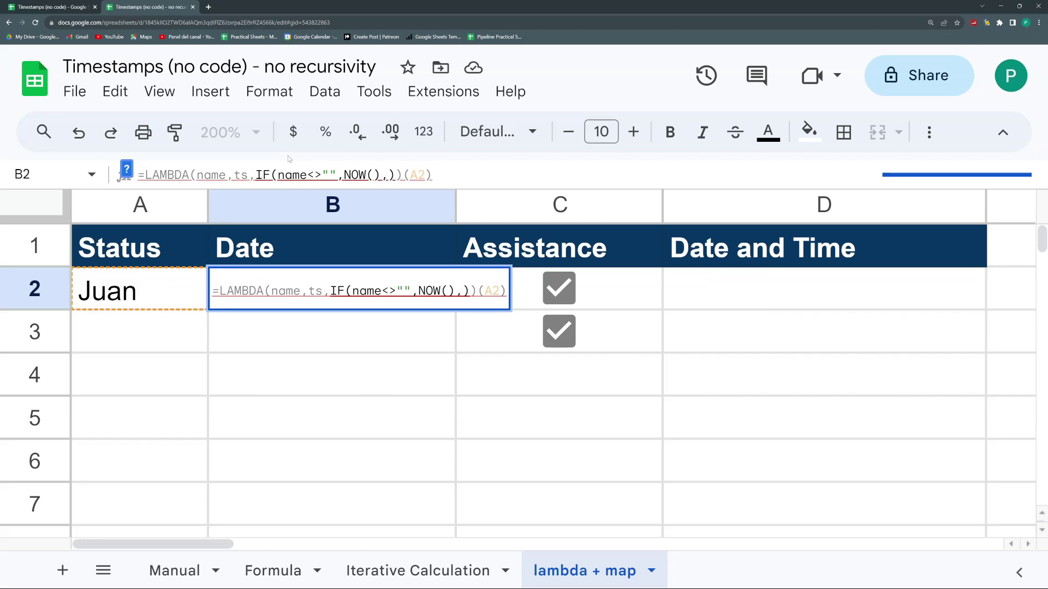
Replace NOW() with ts inside the IF and pass NOW() as second argument, giving =LAMBDA(name,ts,IF(name<>"",ts,))(A2,NOW())
{"action": "left_click_drag", "start_coordinate": [381, 174], "coordinate": [344, 174]}
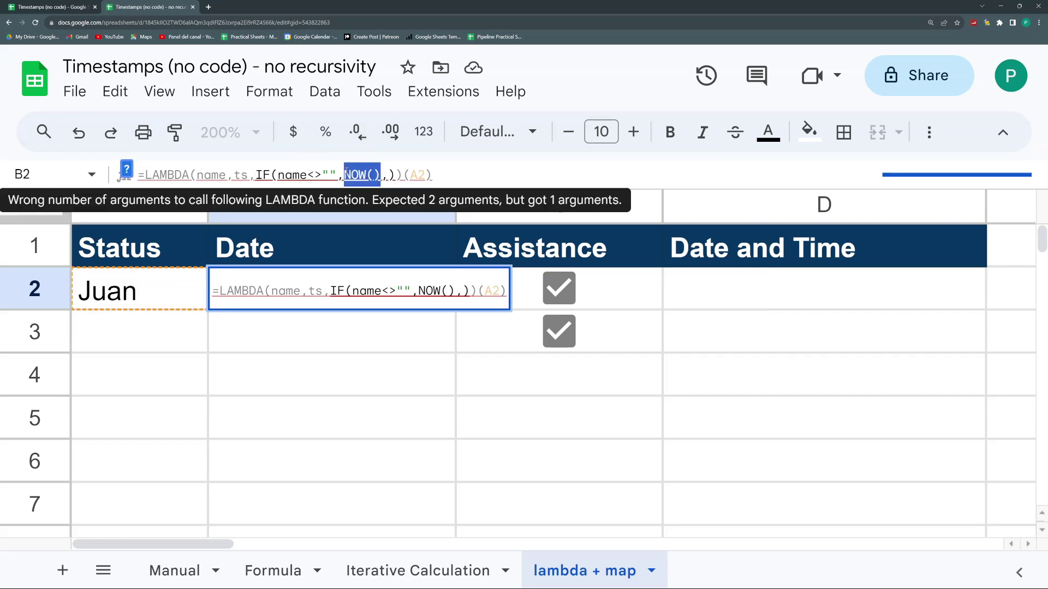
{"action": "type", "text": "ts"}
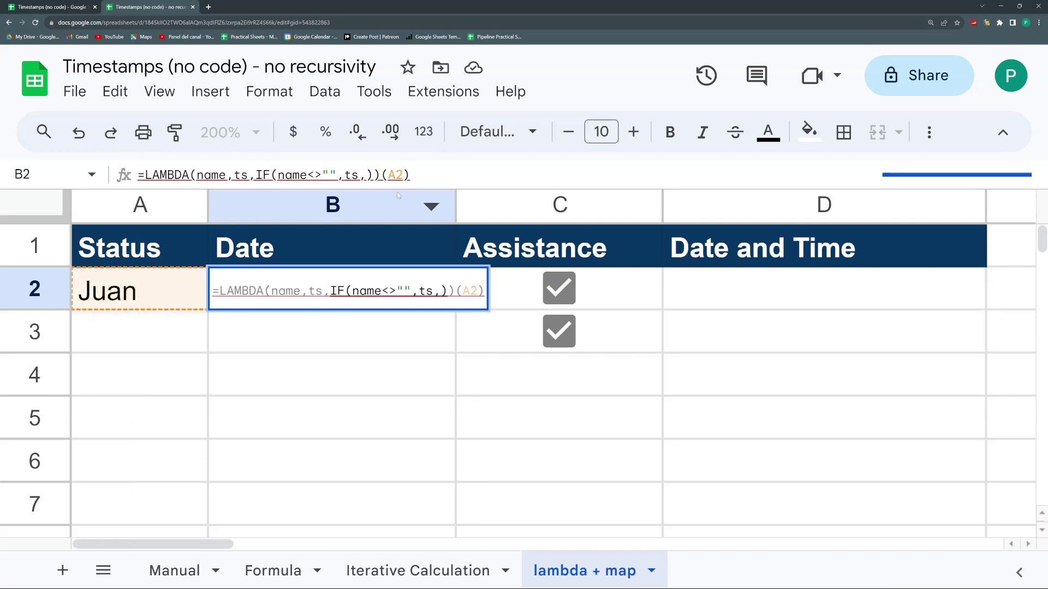
{"action": "type", "text": ",))(A2,NOW"}
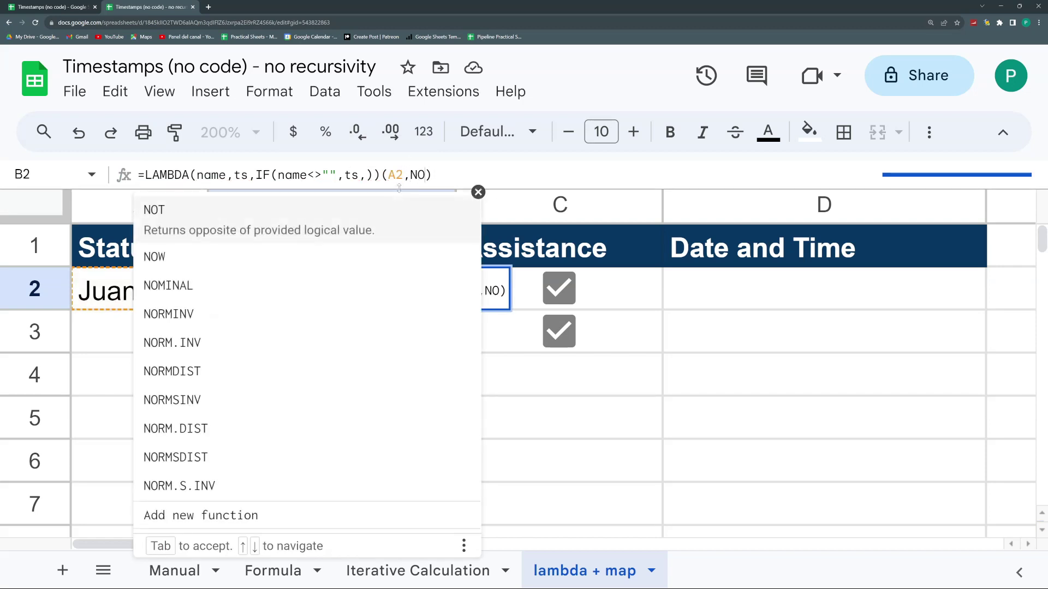
{"action": "type", "text": "()"}
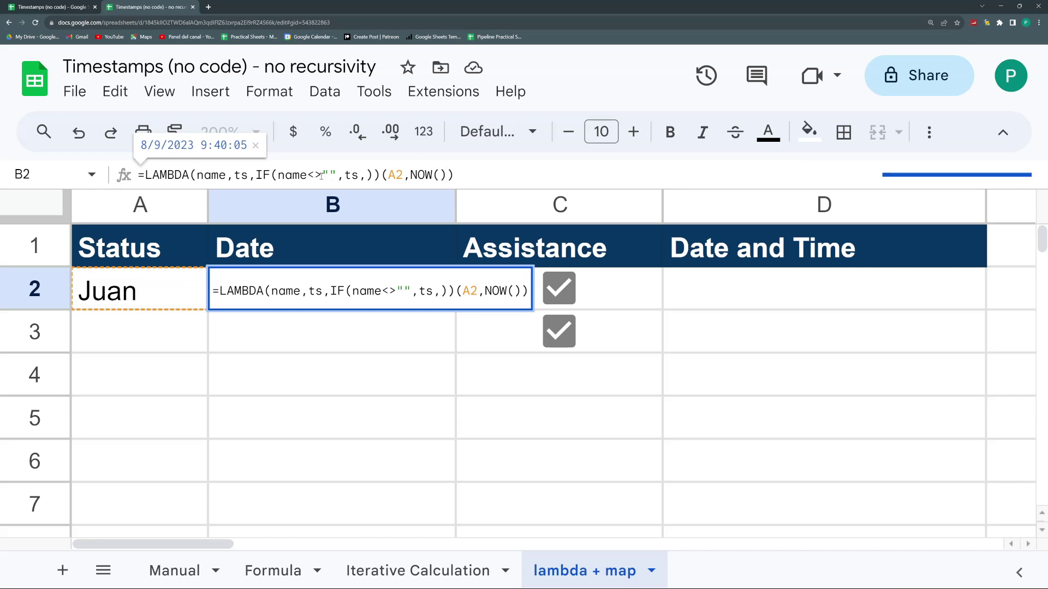
{"action": "key", "text": "Return"}
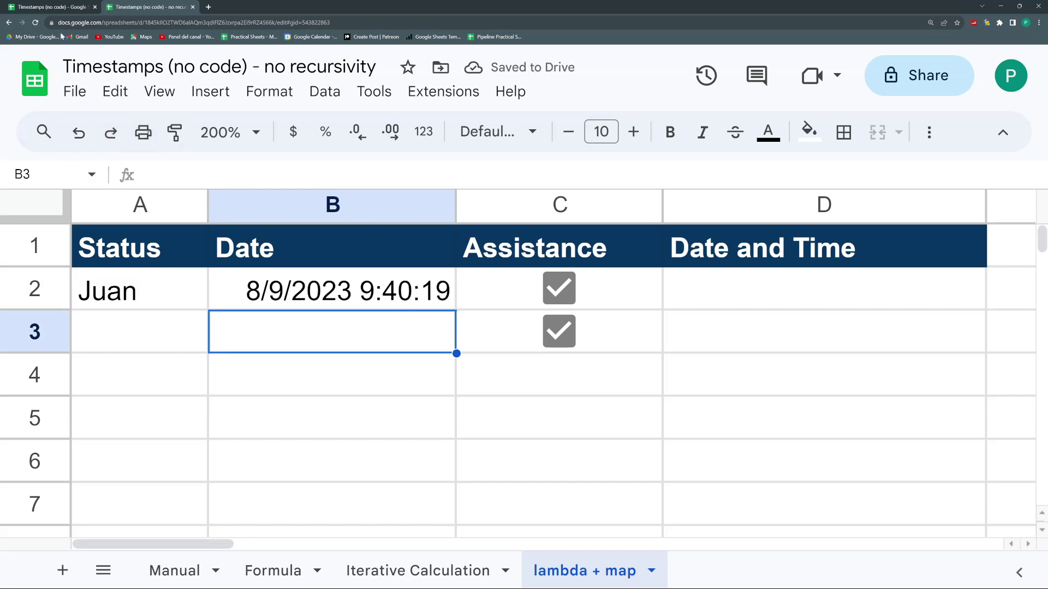
Reload the spreadsheet to test the timestamp in B2 and widen the Status column
{"action": "left_click", "coordinate": [36, 23]}
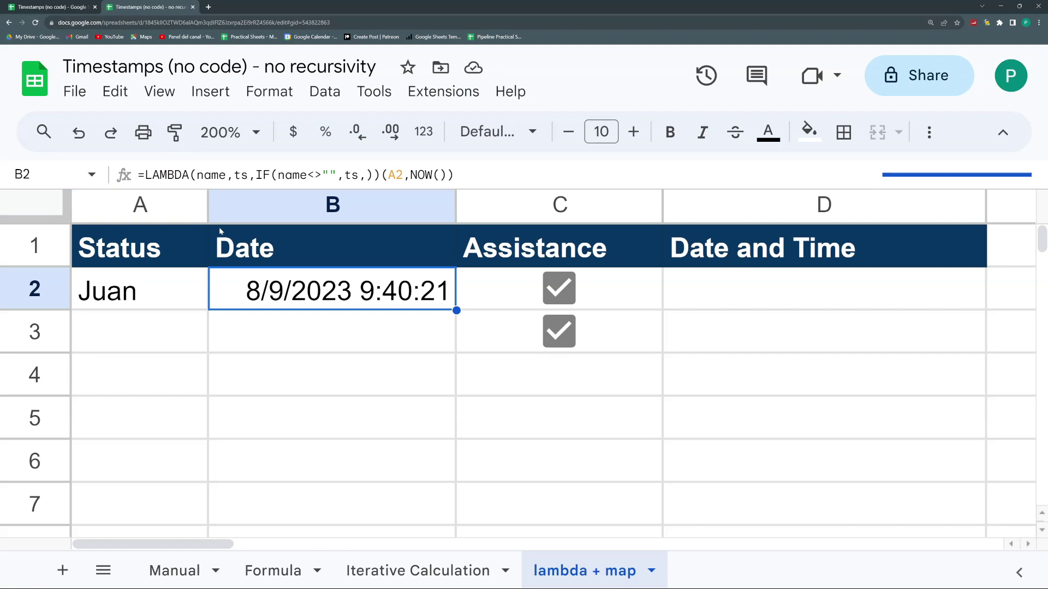
{"action": "left_click", "coordinate": [35, 23]}
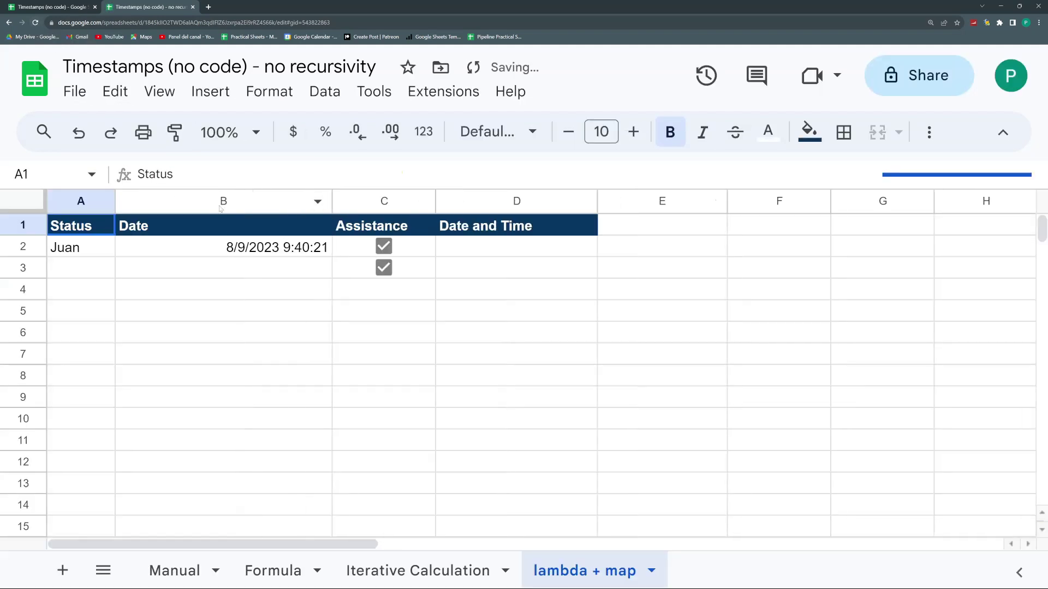
{"action": "left_click_drag", "start_coordinate": [116, 201], "coordinate": [186, 202]}
Fill the B2 formula down to B6 and enter a person's first name in Status cell A3 to test it
{"action": "left_click", "coordinate": [339, 253]}
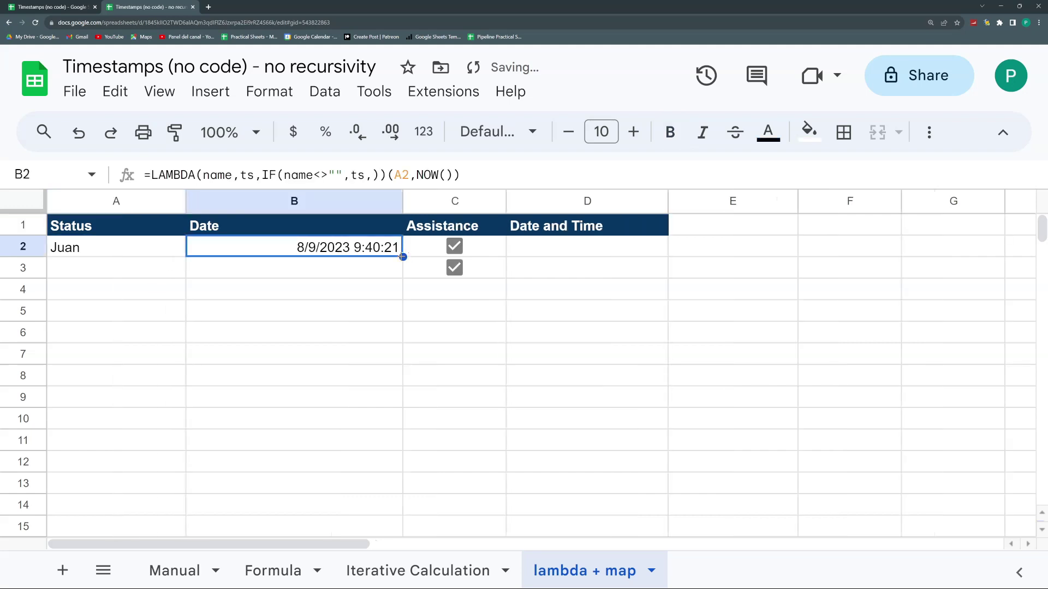
{"action": "left_click_drag", "start_coordinate": [403, 257], "coordinate": [403, 334]}
{"action": "left_click", "coordinate": [176, 268]}
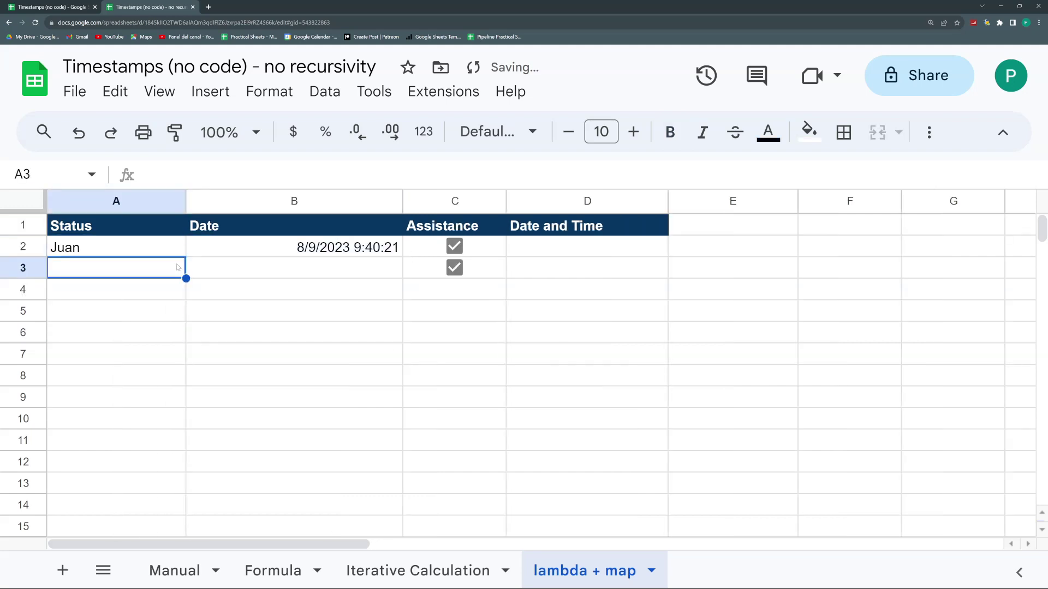
{"action": "type", "text": "Sebastian"}
{"action": "key", "text": "Return"}
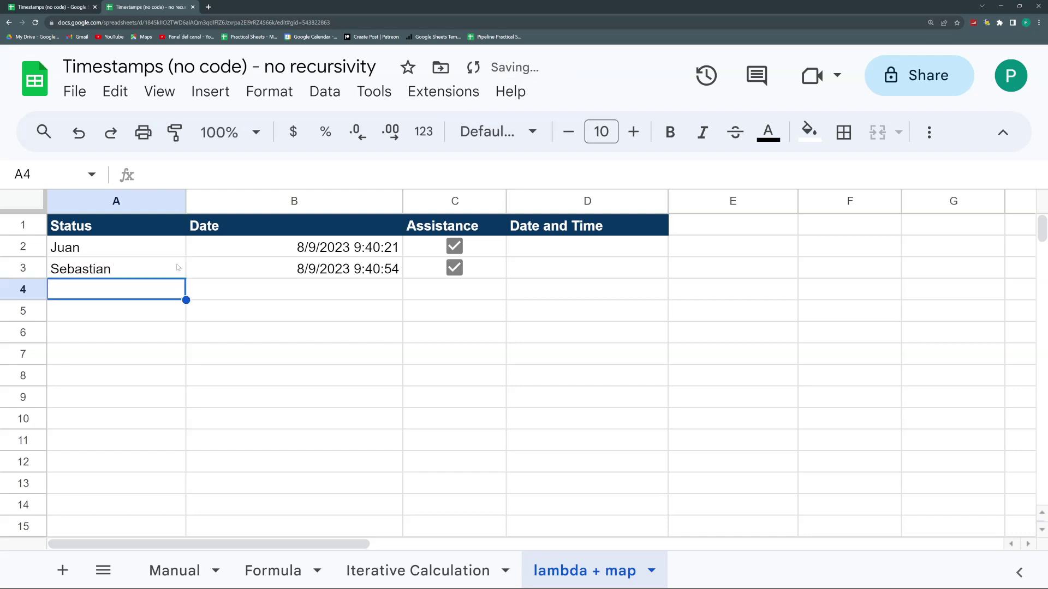
Fit the Date column to its contents and copy the B2 timestamp formula into D2 under Date and Time
{"action": "double_click", "coordinate": [402, 201]}
{"action": "key", "text": "Up"}
{"action": "key", "text": "Up"}
{"action": "key", "text": "Right"}
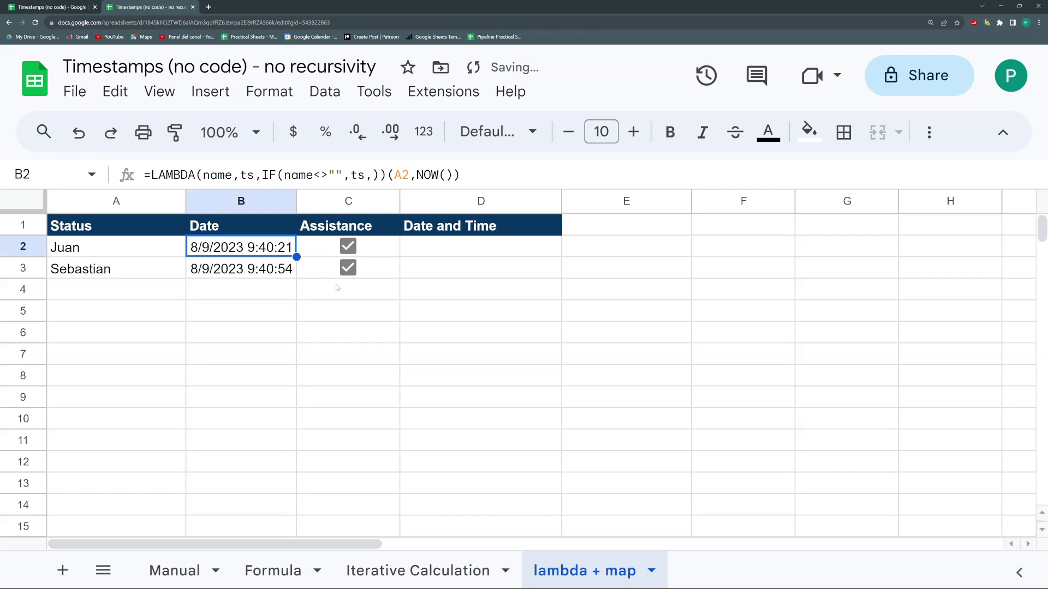
{"action": "left_click_drag", "start_coordinate": [465, 174], "coordinate": [143, 174]}
{"action": "left_click", "coordinate": [275, 249]}
{"action": "key", "text": "ctrl+c"}
{"action": "left_click", "coordinate": [423, 250]}
{"action": "key", "text": "ctrl+v"}
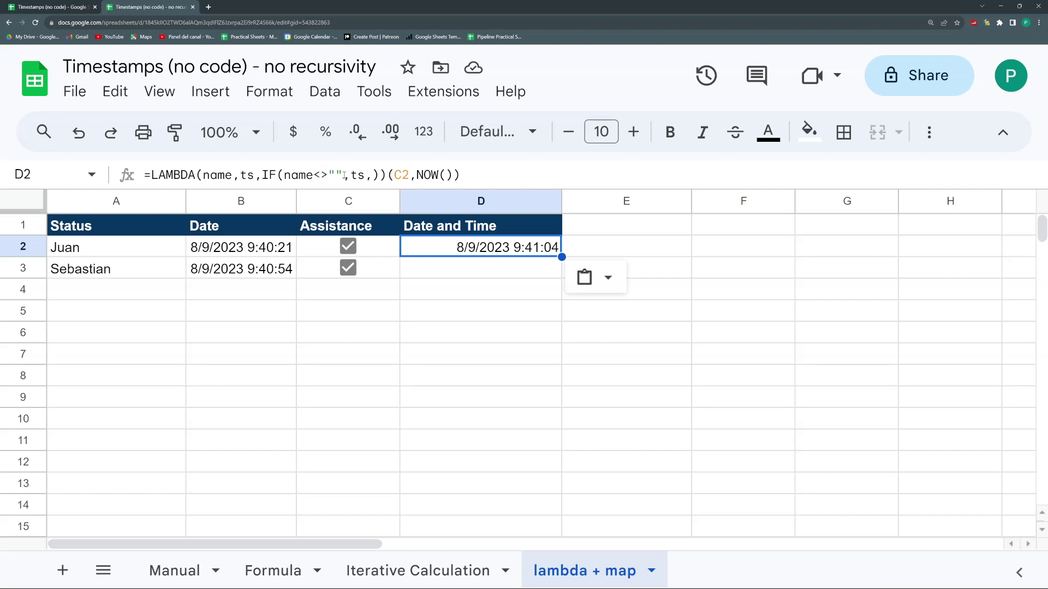
Change the condition in D2 to name=true, giving =LAMBDA(name,ts,IF(name=true,ts,))(C2,NOW())
{"action": "left_click_drag", "start_coordinate": [342, 175], "coordinate": [314, 174]}
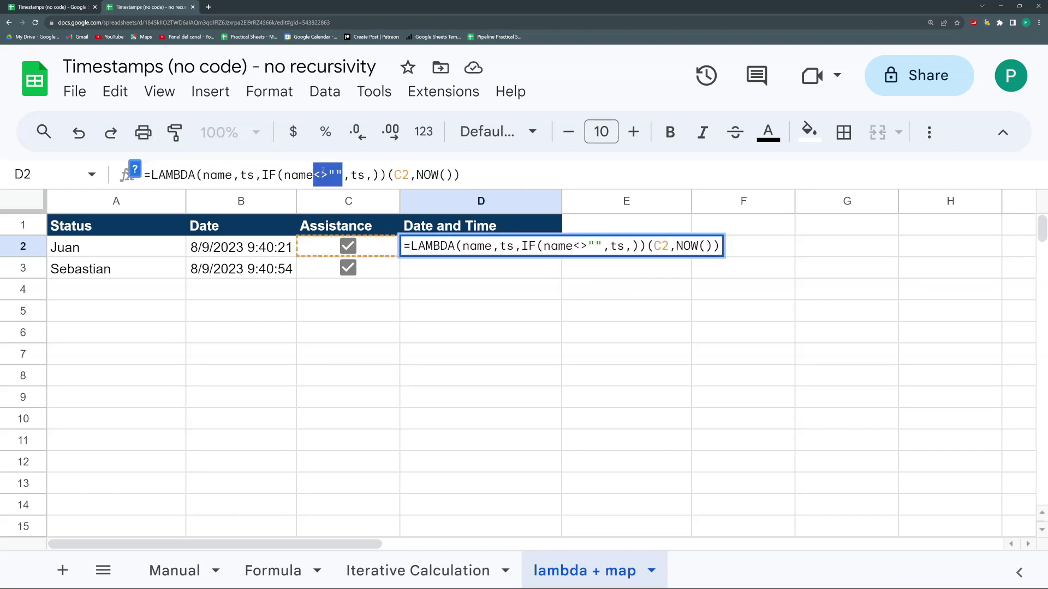
{"action": "type", "text": "="}
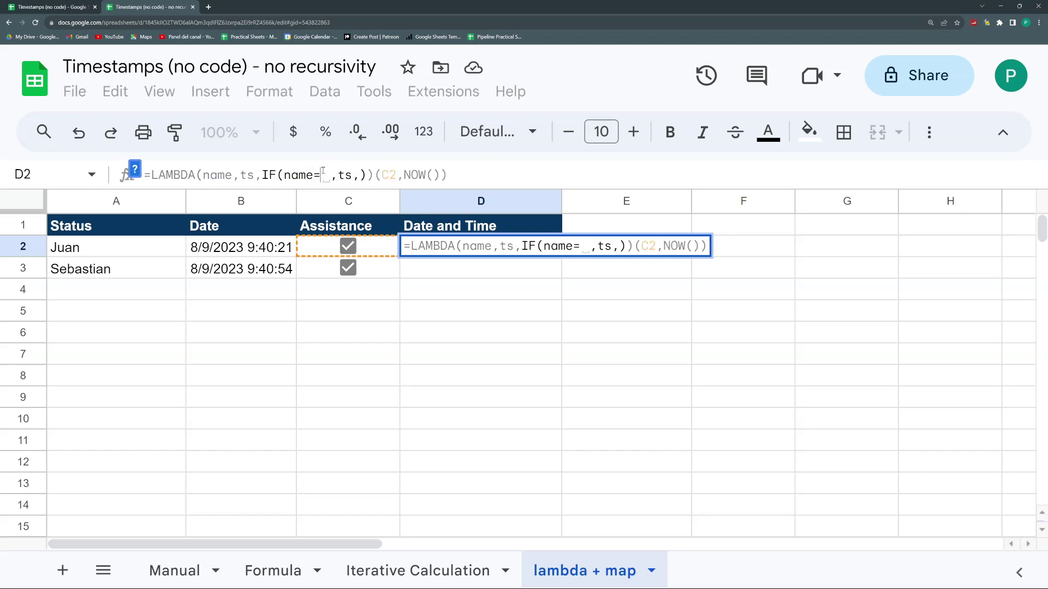
{"action": "type", "text": "true"}
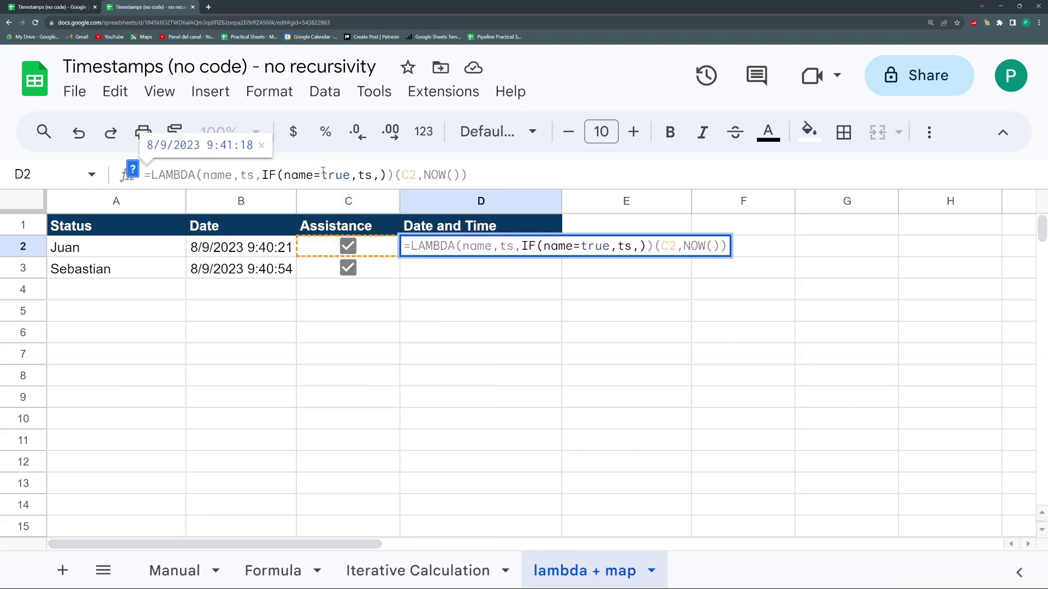
{"action": "key", "text": "Return"}
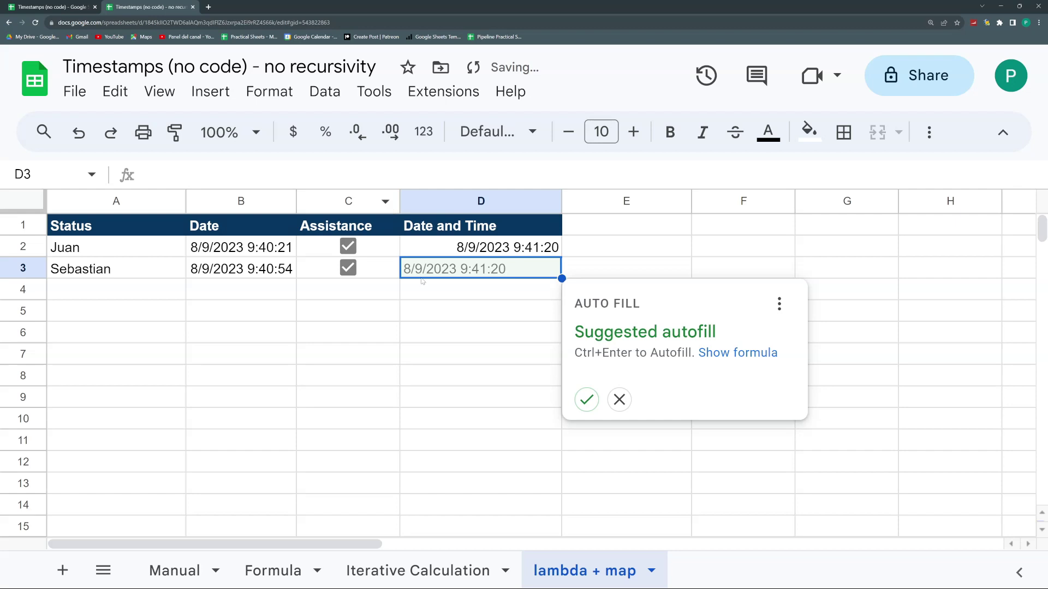
Uncheck the Assistance checkbox in C3 and fill the D2 formula down to D6
{"action": "left_click", "coordinate": [348, 268]}
{"action": "left_click", "coordinate": [423, 295]}
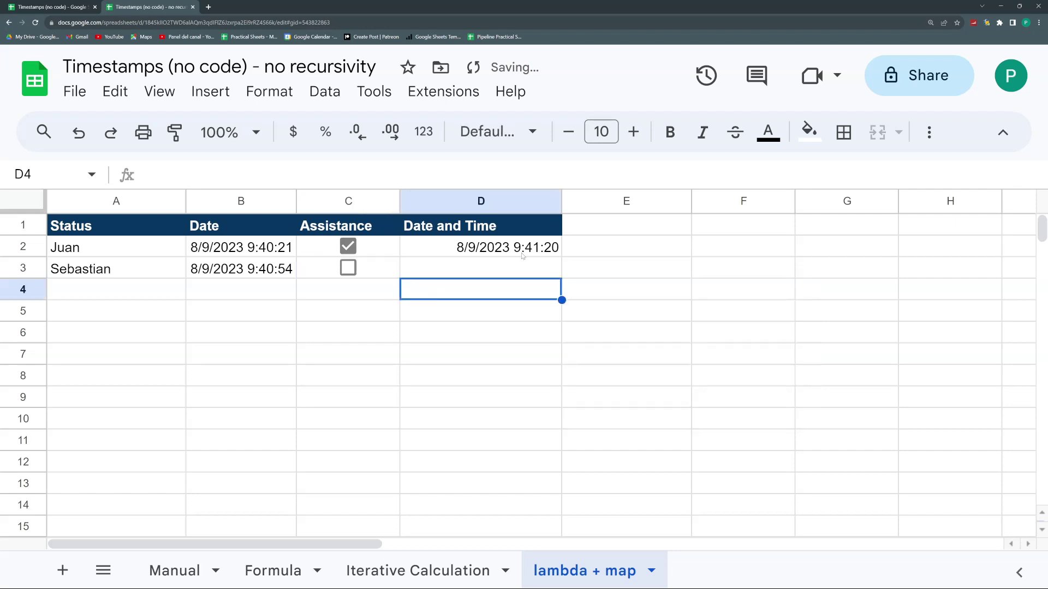
{"action": "left_click", "coordinate": [540, 248]}
{"action": "left_click_drag", "start_coordinate": [562, 257], "coordinate": [564, 334]}
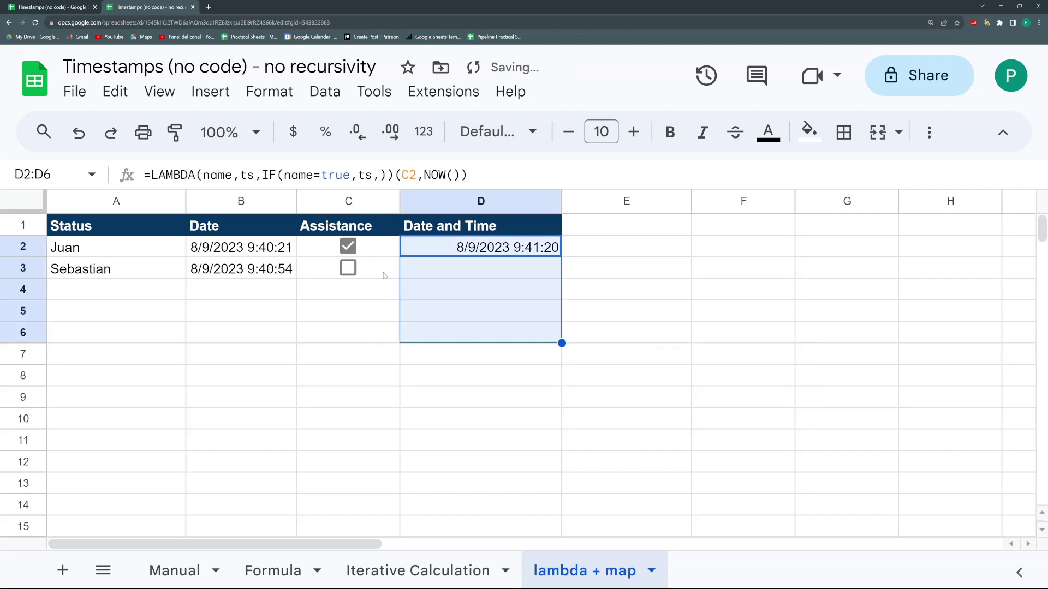
Copy the unchecked checkbox from C3 into C4:C6 and check C3 to test its timestamp
{"action": "left_click", "coordinate": [370, 271]}
{"action": "key", "text": "ctrl+c"}
{"action": "left_click_drag", "start_coordinate": [373, 288], "coordinate": [388, 331]}
{"action": "key", "text": "ctrl+v"}
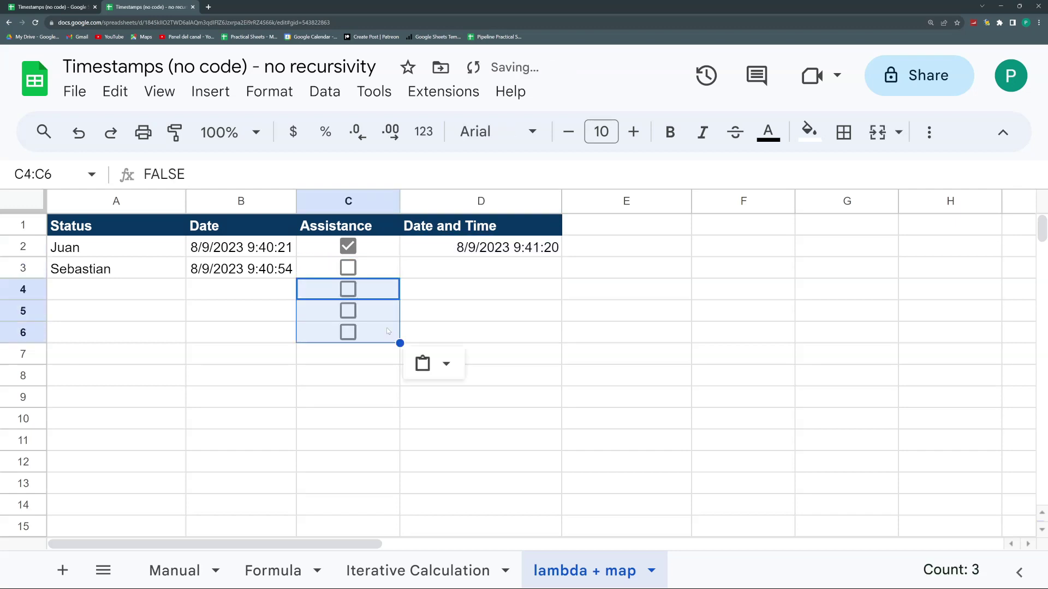
{"action": "left_click", "coordinate": [349, 268]}
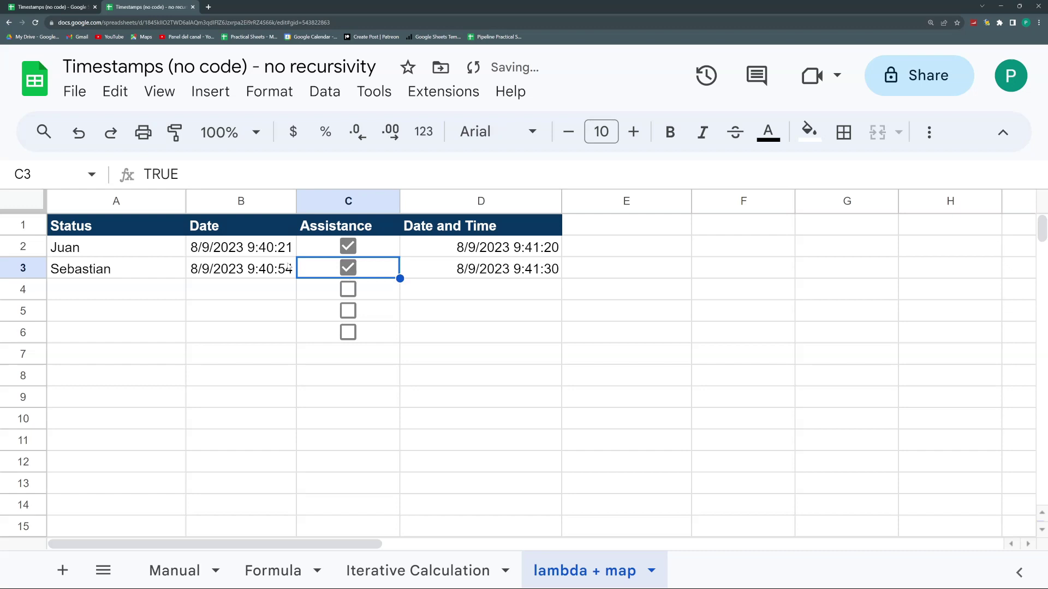
Paste the timestamps from B2:B3 and D2:D3 as static values into E2:F3 and fit column F to its contents
{"action": "left_click_drag", "start_coordinate": [237, 249], "coordinate": [240, 269]}
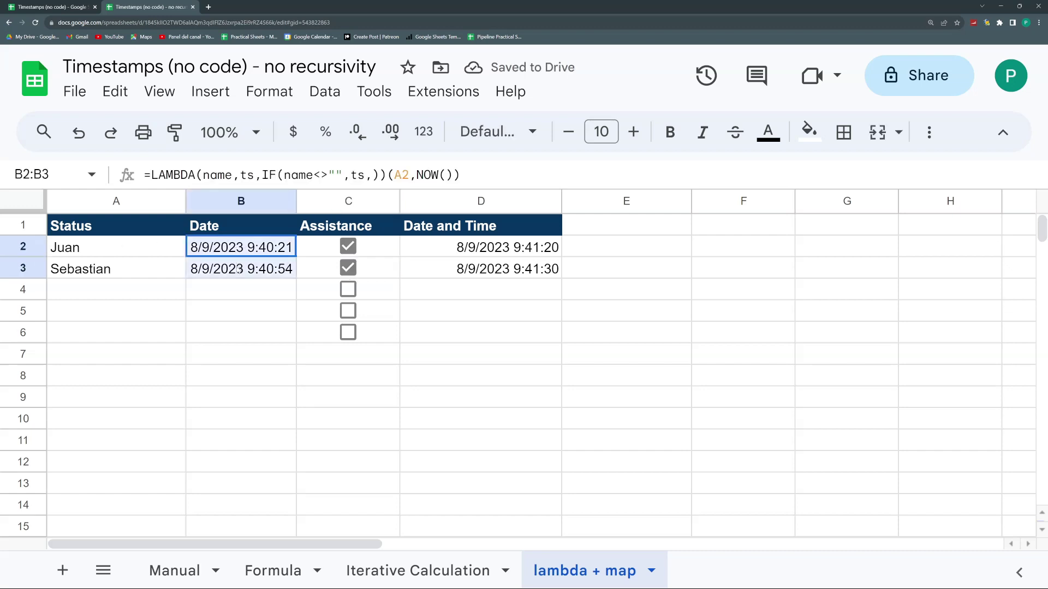
{"action": "left_click_drag", "start_coordinate": [546, 248], "coordinate": [547, 272]}
{"action": "key", "text": "ctrl+c"}
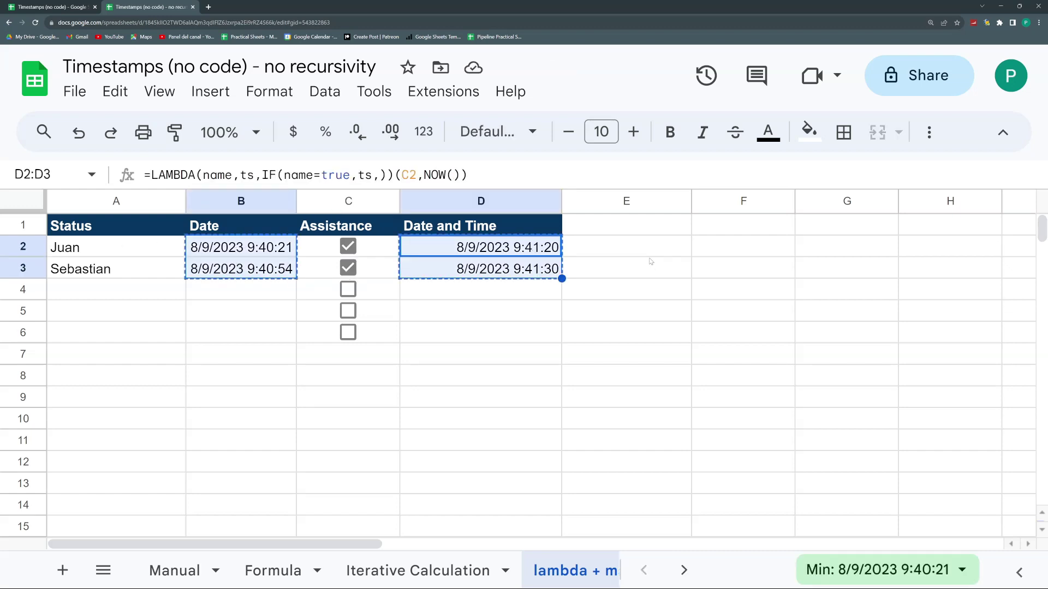
{"action": "left_click", "coordinate": [645, 251]}
{"action": "key", "text": "ctrl+v"}
{"action": "left_click", "coordinate": [665, 334]}
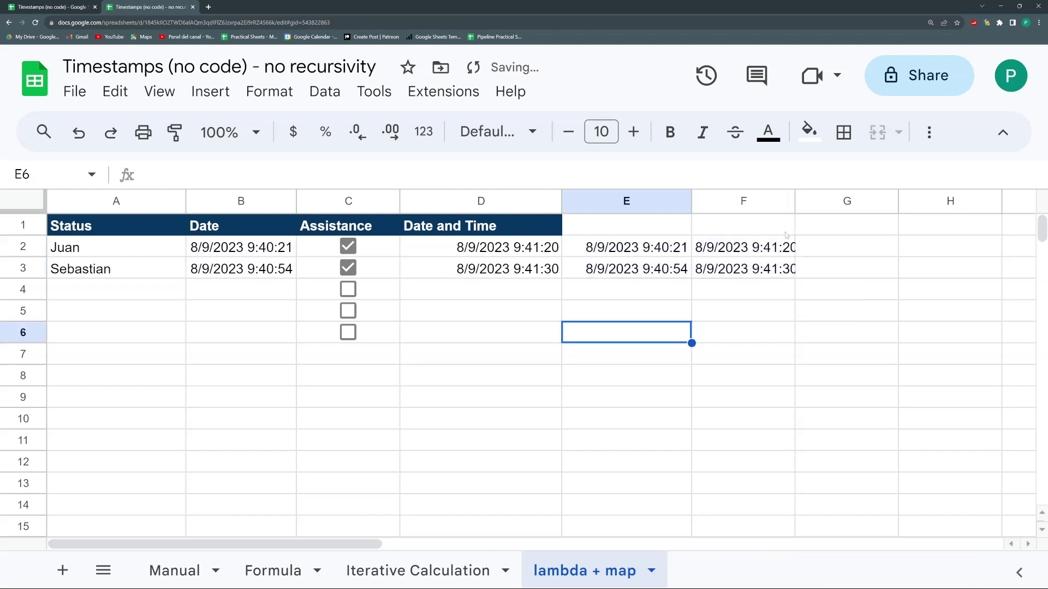
{"action": "double_click", "coordinate": [795, 200]}
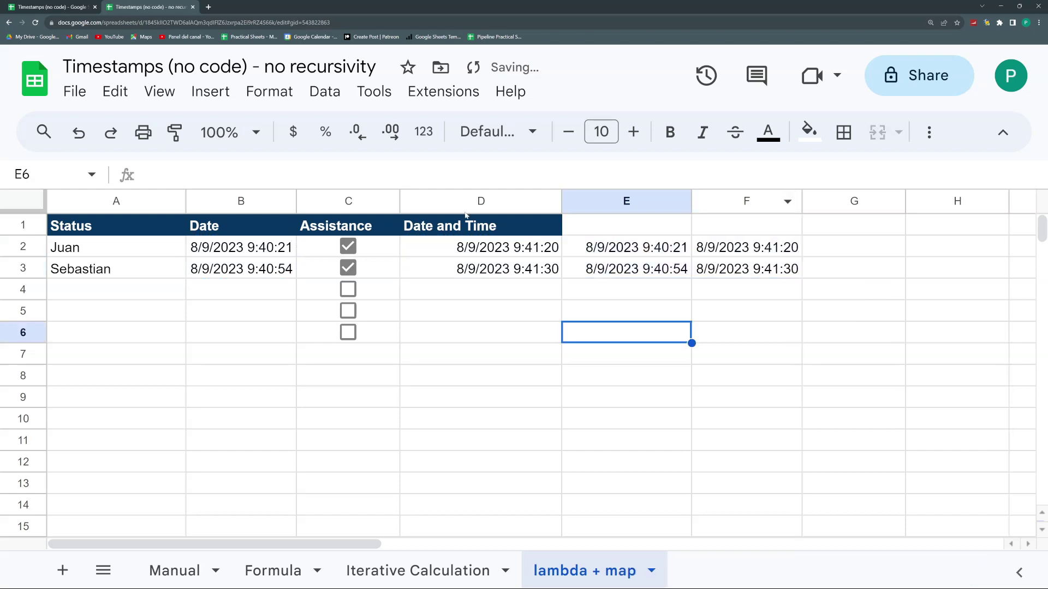
Reload the spreadsheet repeatedly and compare the formula timestamps in columns B and D with the static copies in E and F
{"action": "left_click", "coordinate": [34, 23]}
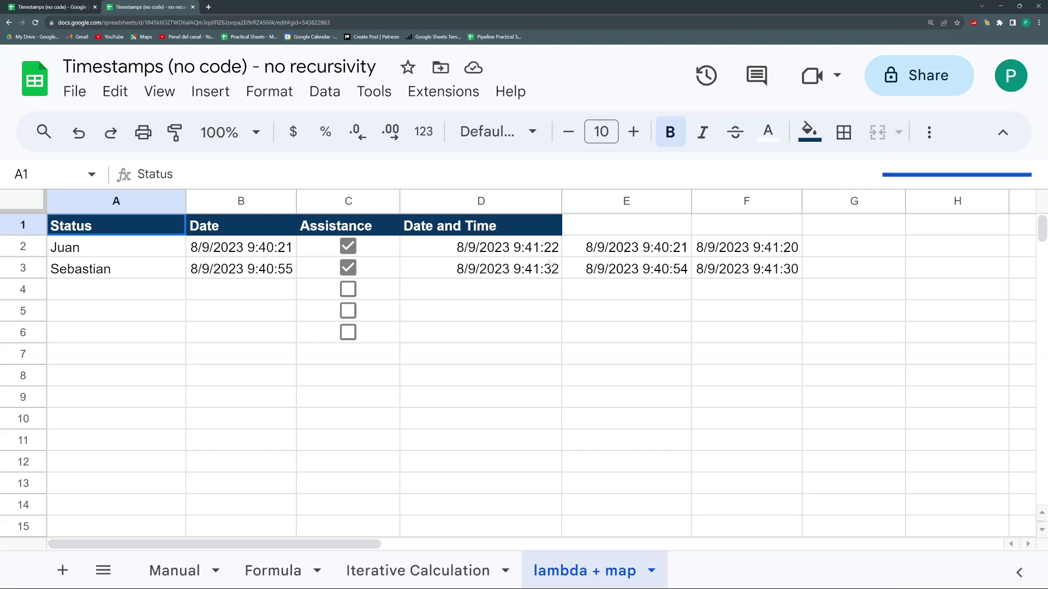
{"action": "left_click", "coordinate": [35, 22]}
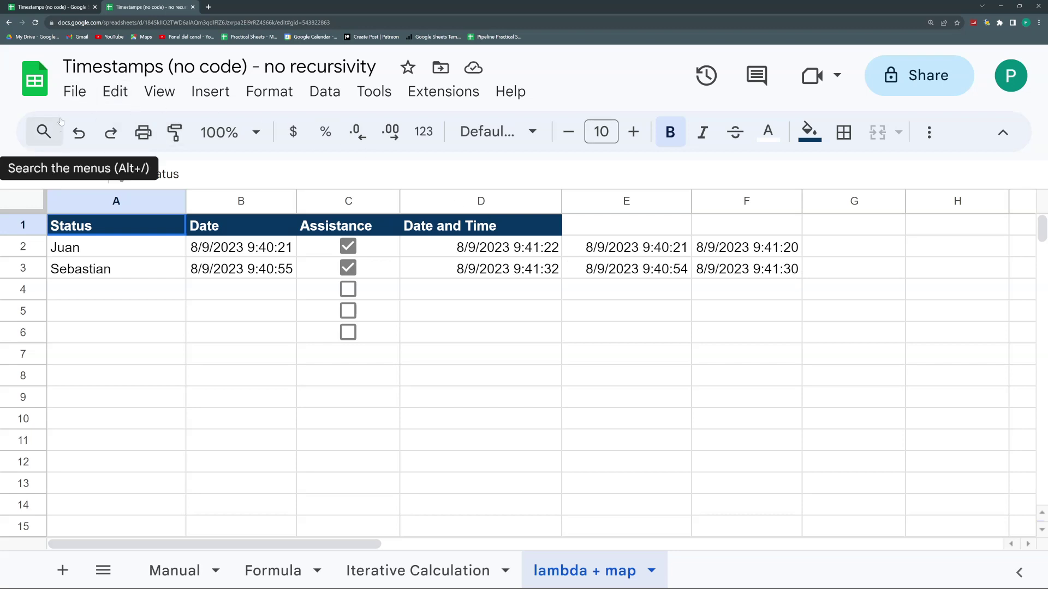
{"action": "left_click", "coordinate": [34, 23]}
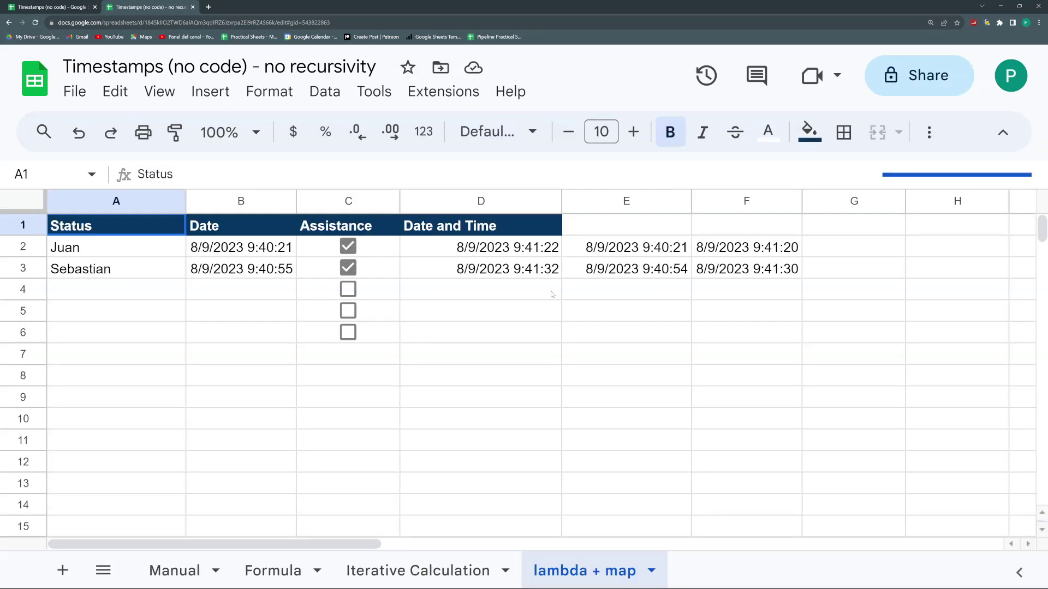
Compare the timestamp columns on the Iterative Calculation sheet with the LAMBDA timestamp formula in B2 of the lambda + map sheet
{"action": "left_click", "coordinate": [456, 570]}
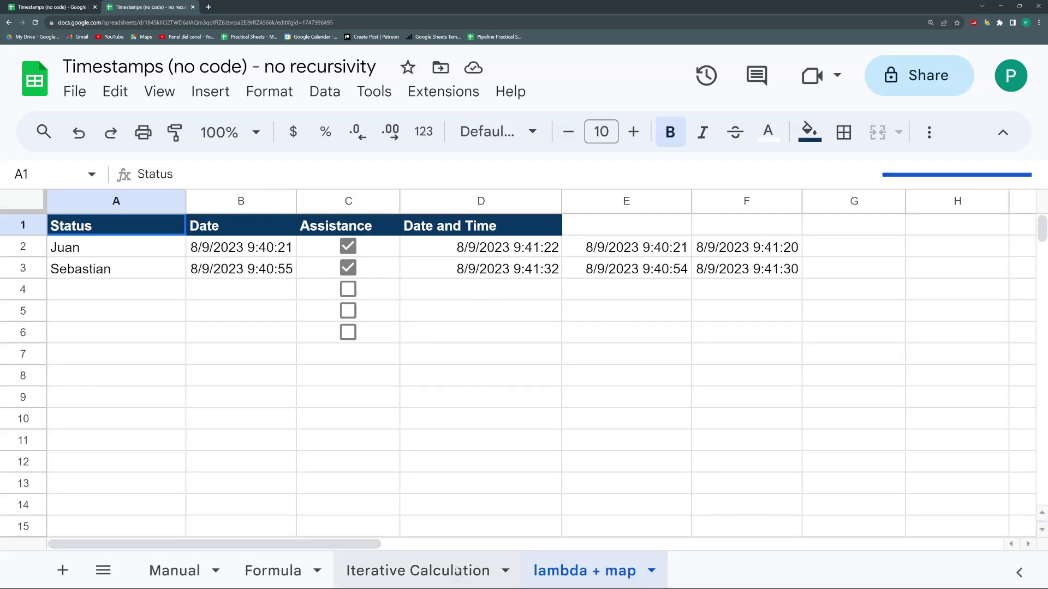
{"action": "left_click", "coordinate": [598, 572]}
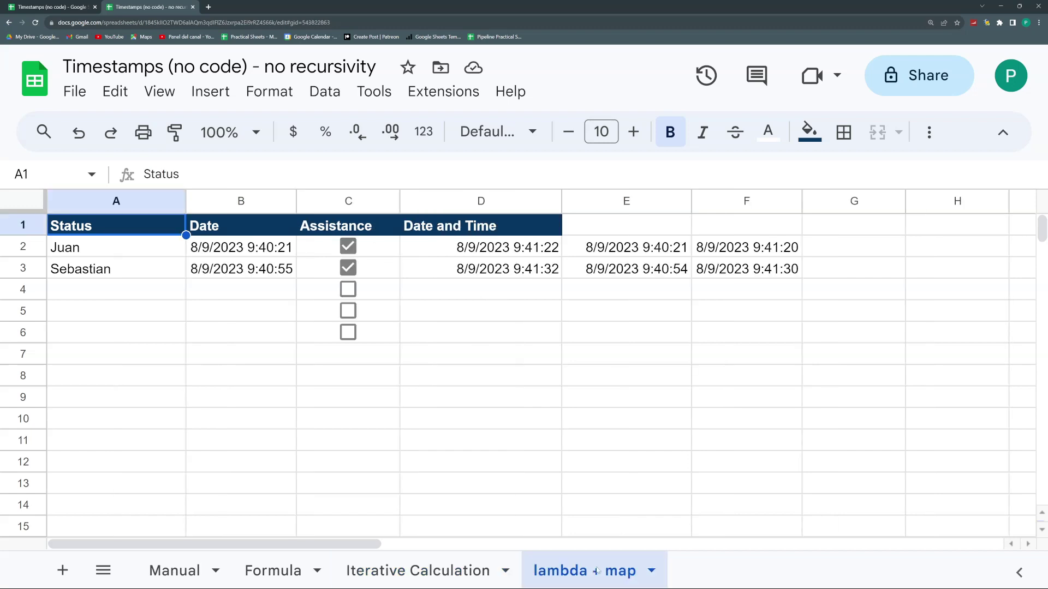
{"action": "left_click", "coordinate": [74, 92]}
{"action": "scroll", "coordinate": [164, 388], "scroll_direction": "down", "scroll_amount": 3}
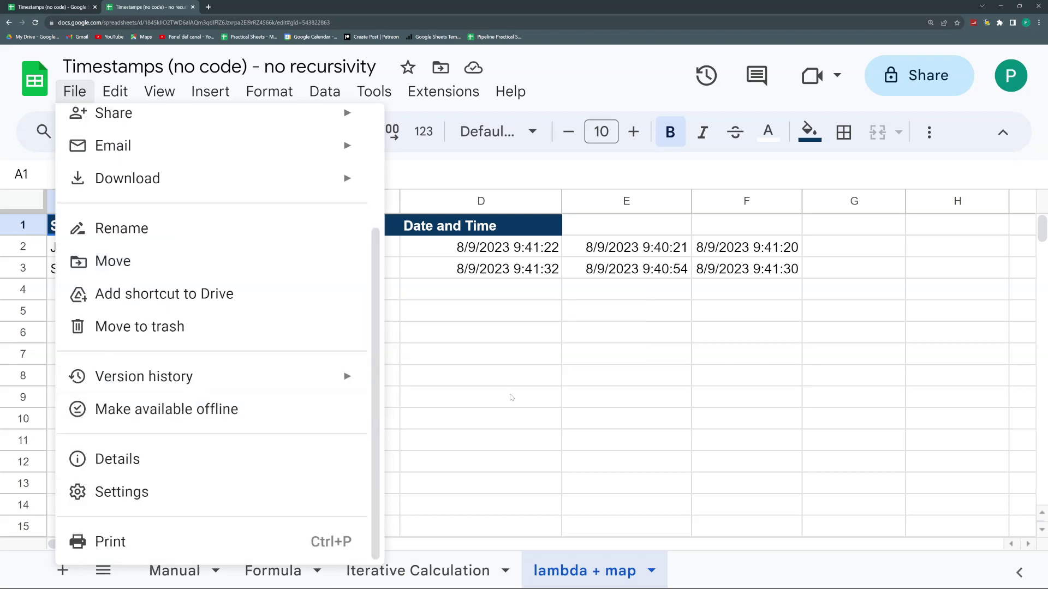
{"action": "left_click", "coordinate": [464, 404]}
{"action": "left_click", "coordinate": [260, 252]}
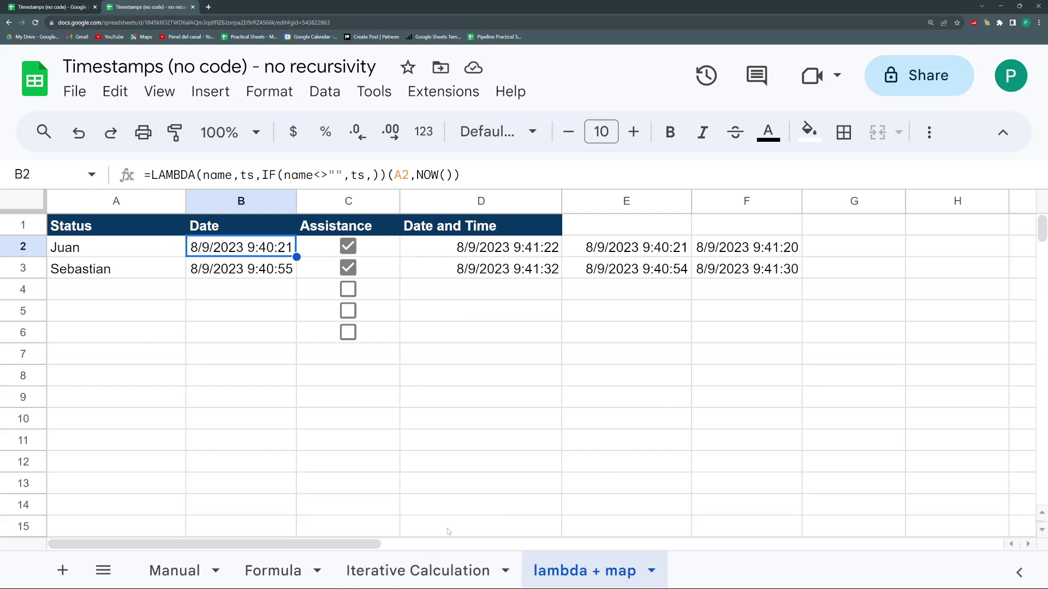
{"action": "left_click", "coordinate": [420, 571]}
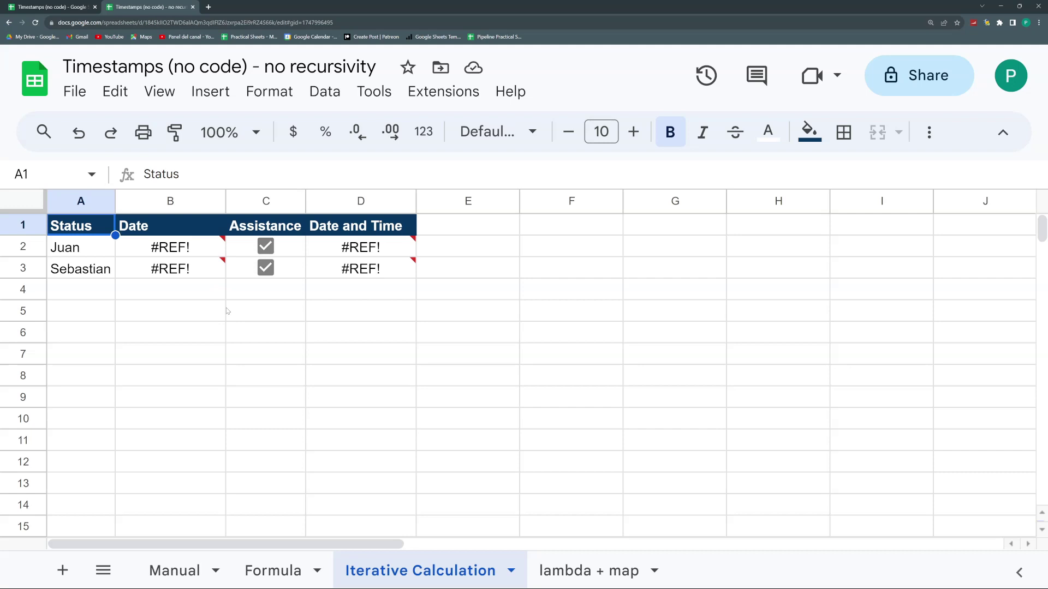
{"action": "left_click", "coordinate": [600, 569]}
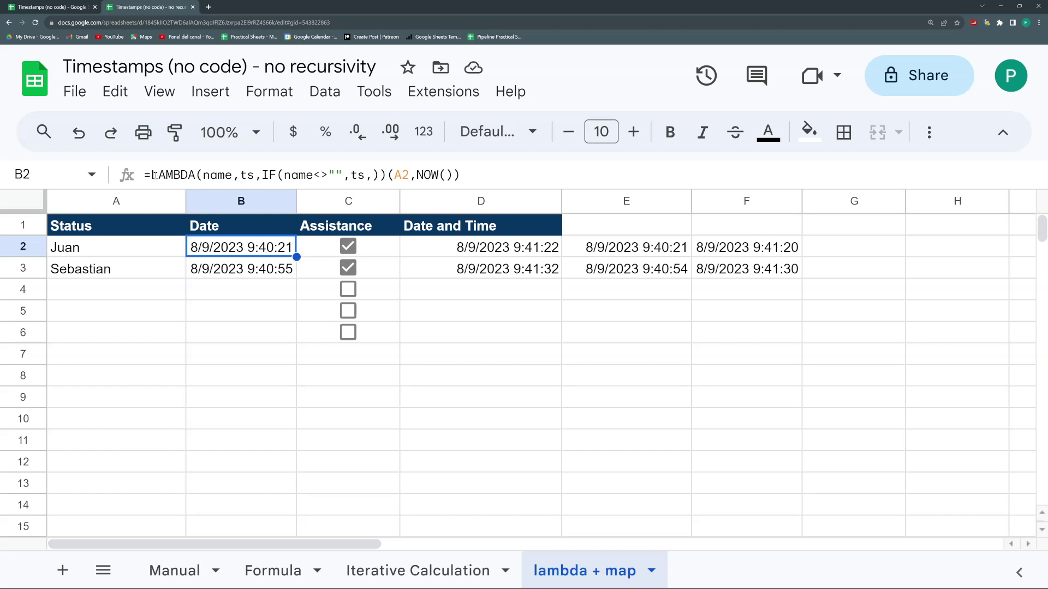
Narrow column A to just wider than its names and fit columns C and D to their contents
{"action": "left_click_drag", "start_coordinate": [186, 201], "coordinate": [127, 202]}
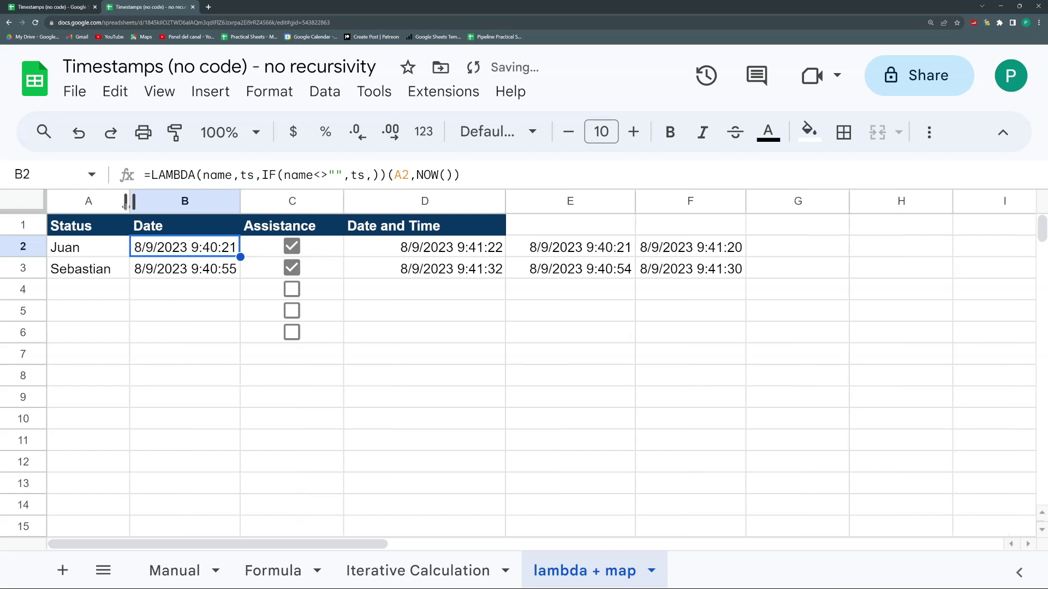
{"action": "left_click_drag", "start_coordinate": [344, 200], "coordinate": [344, 201]}
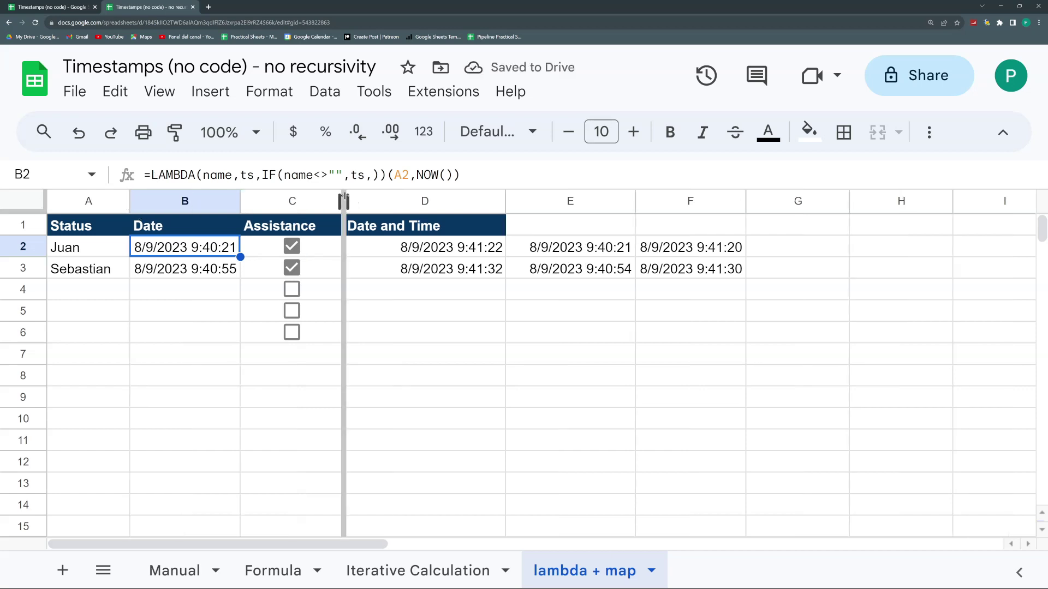
{"action": "double_click", "coordinate": [344, 200]}
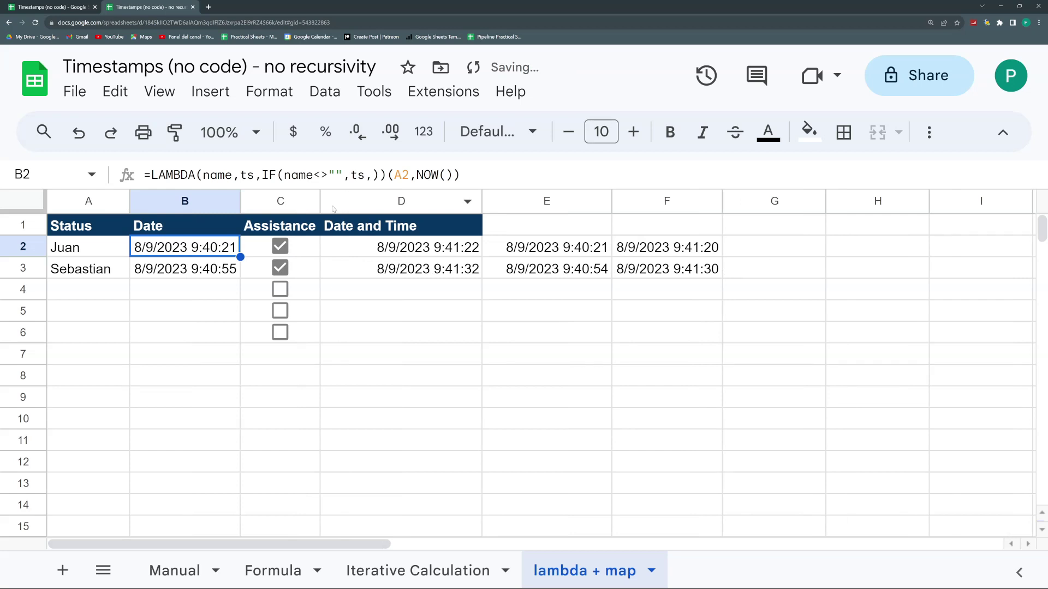
{"action": "left_click", "coordinate": [379, 292]}
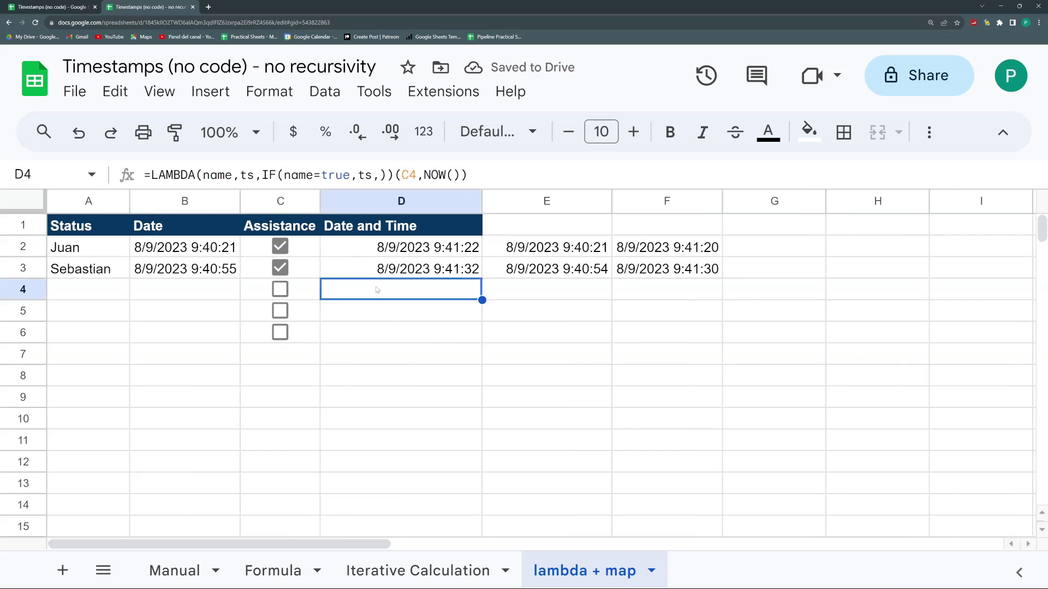
{"action": "left_click_drag", "start_coordinate": [481, 201], "coordinate": [481, 201]}
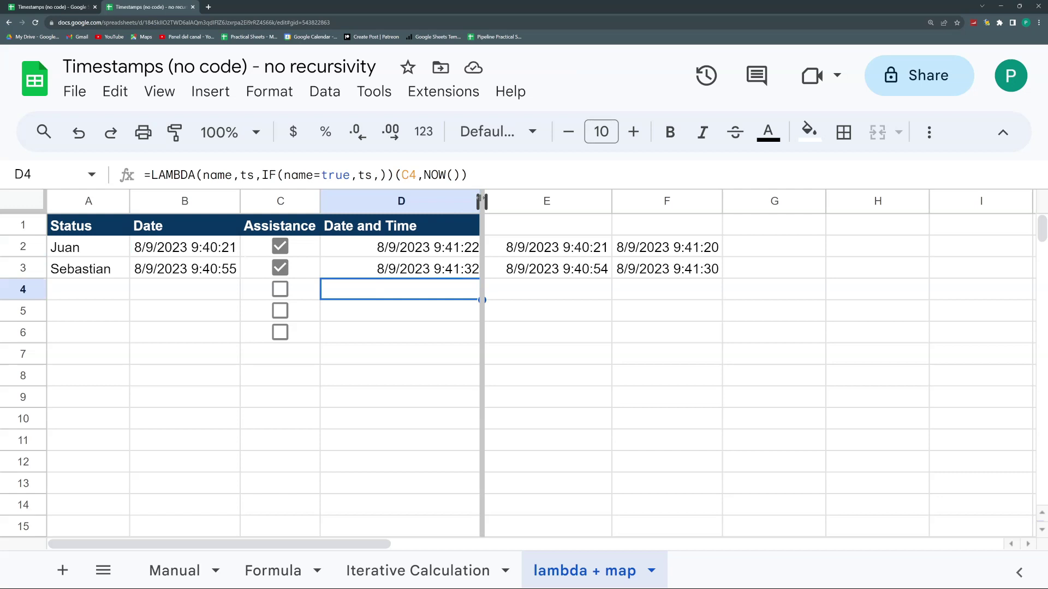
{"action": "double_click", "coordinate": [482, 201]}
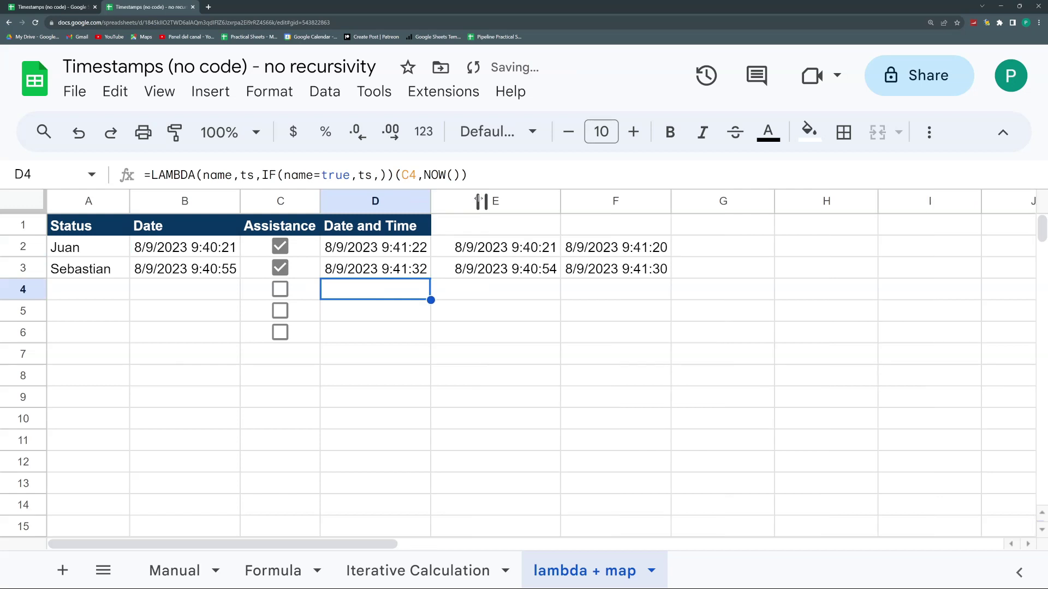